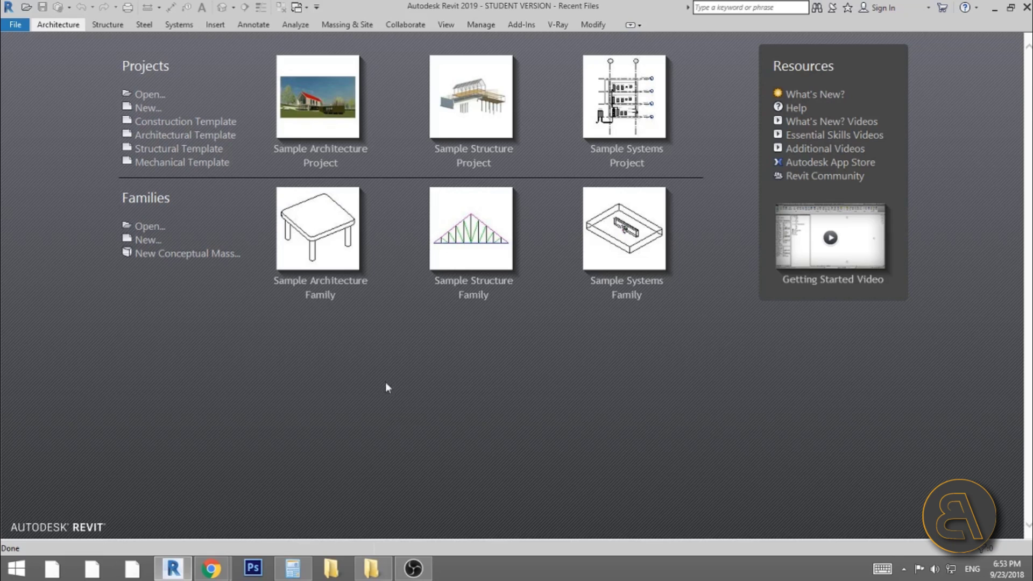
Create a new project from the Architectural Template and set its length units to meters
left_click(191, 139)
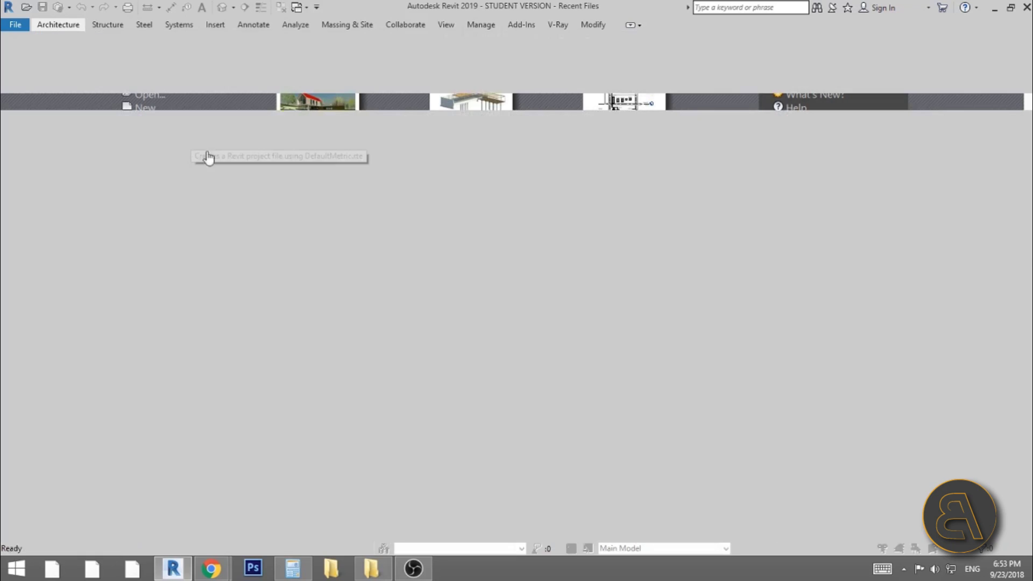
middle_click_drag(619, 331, 562, 326)
key("u")
key("n")
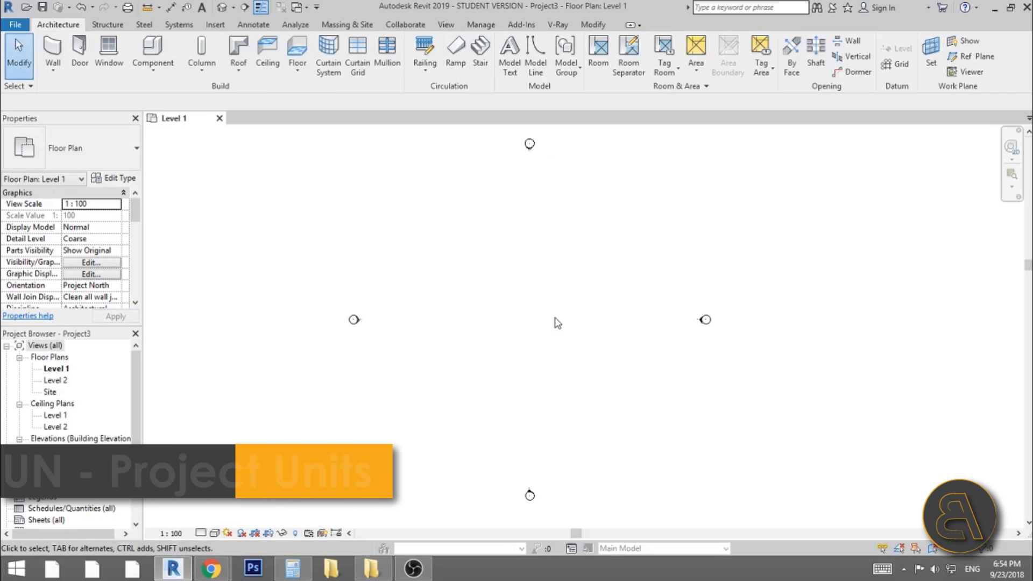
left_click(500, 215)
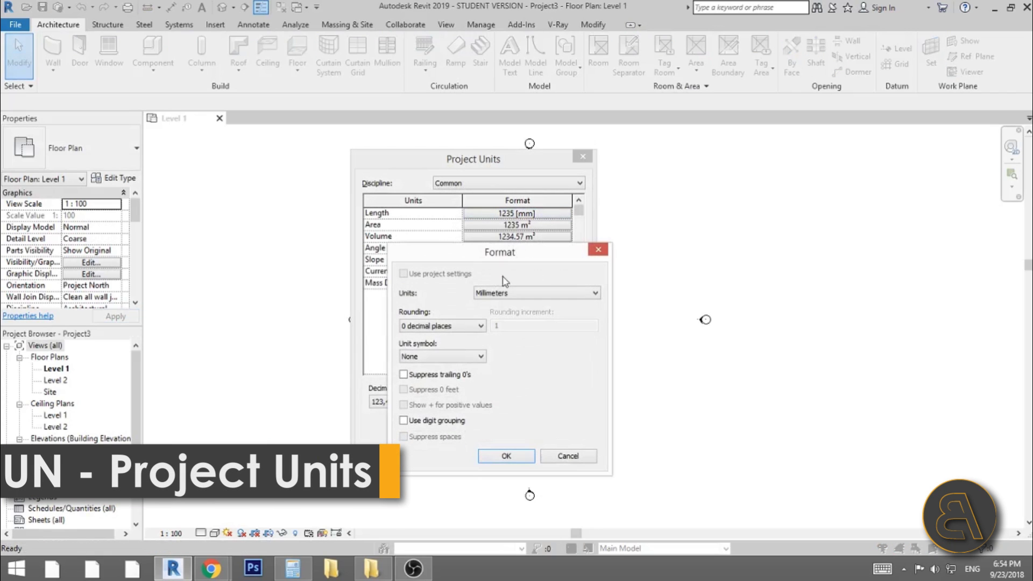
left_click(503, 295)
left_click(501, 338)
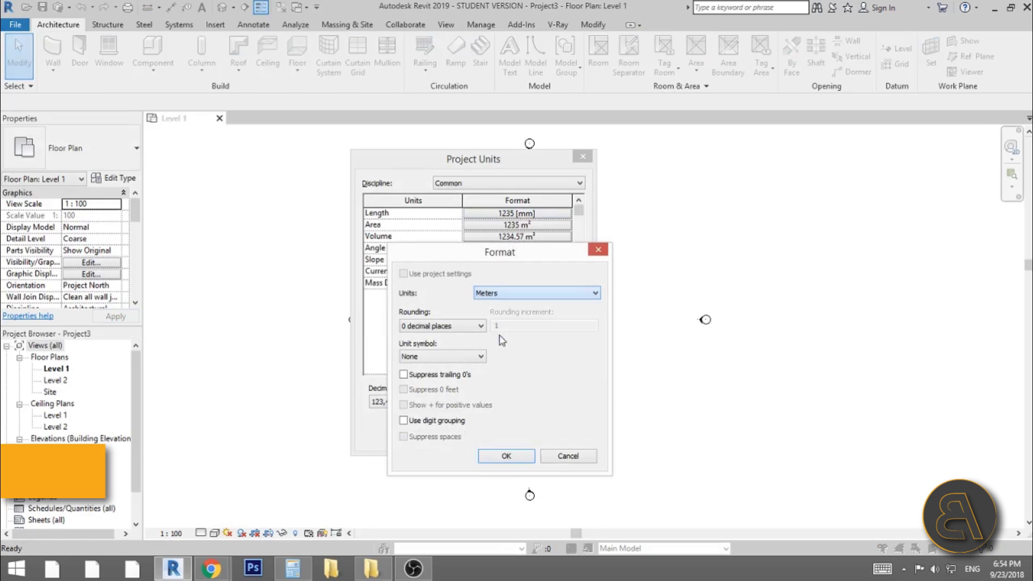
left_click(517, 456)
left_click(434, 436)
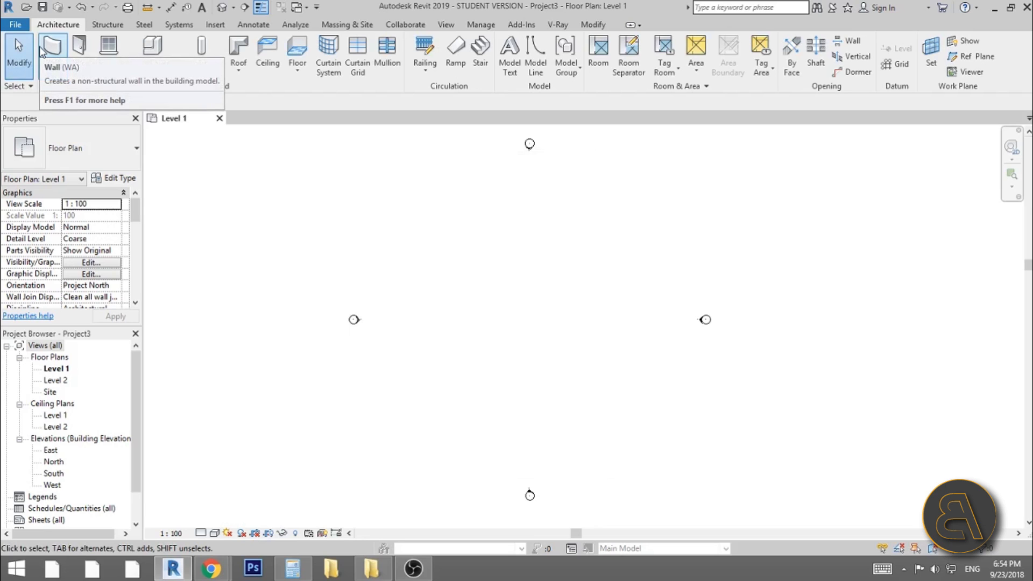
Draw a large Generic - 200mm curved wall on Level 1 using a start-end-radius arc
key("w")
key("a")
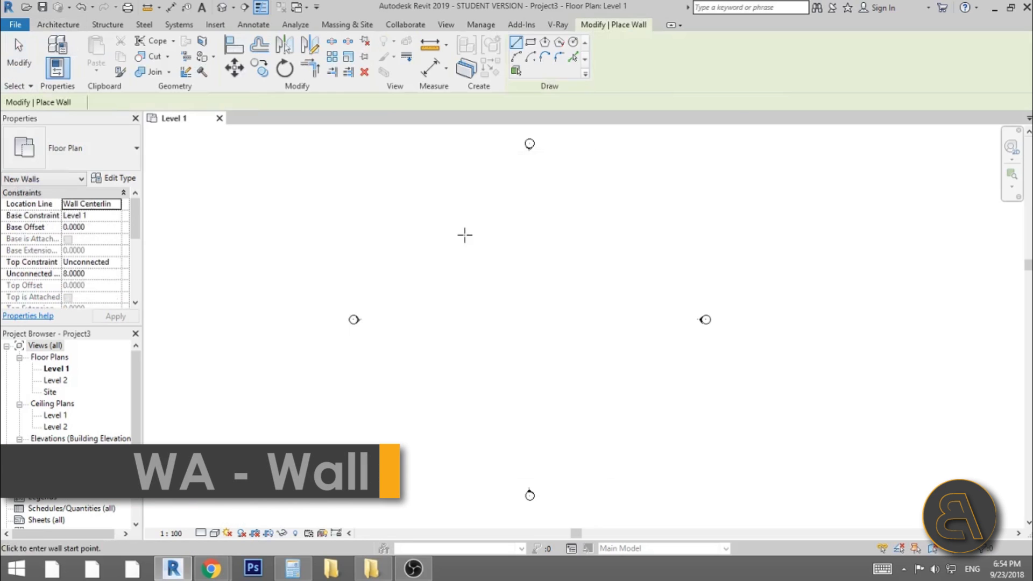
middle_click_drag(495, 318, 471, 305)
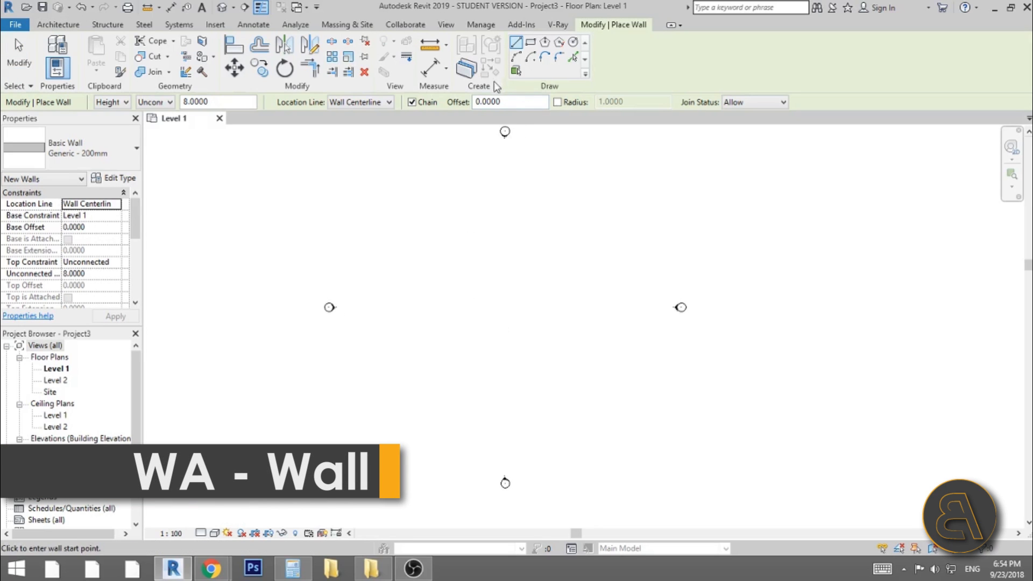
left_click(516, 57)
scroll(470, 319, "up", 2)
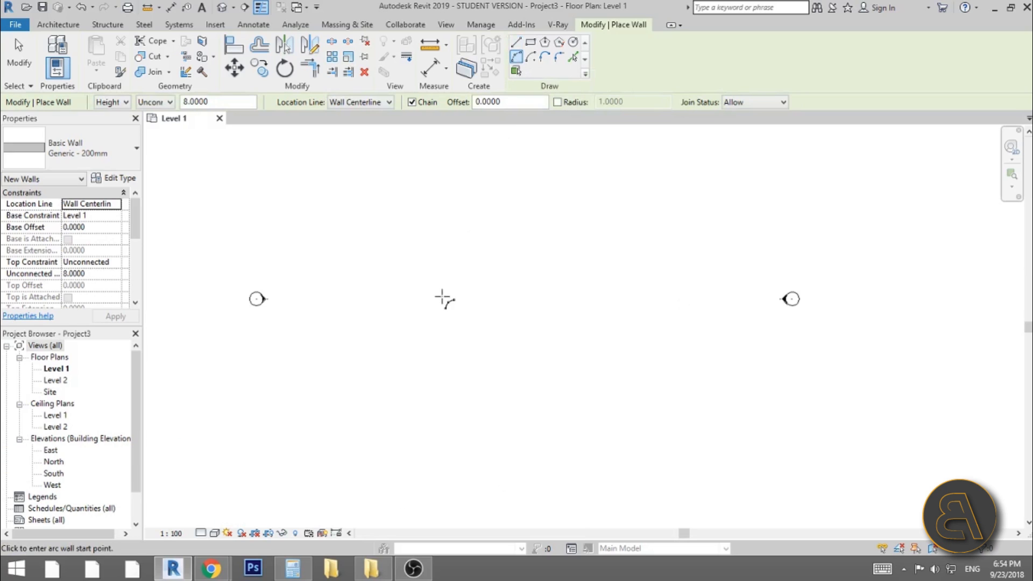
left_click(437, 288)
left_click(490, 339)
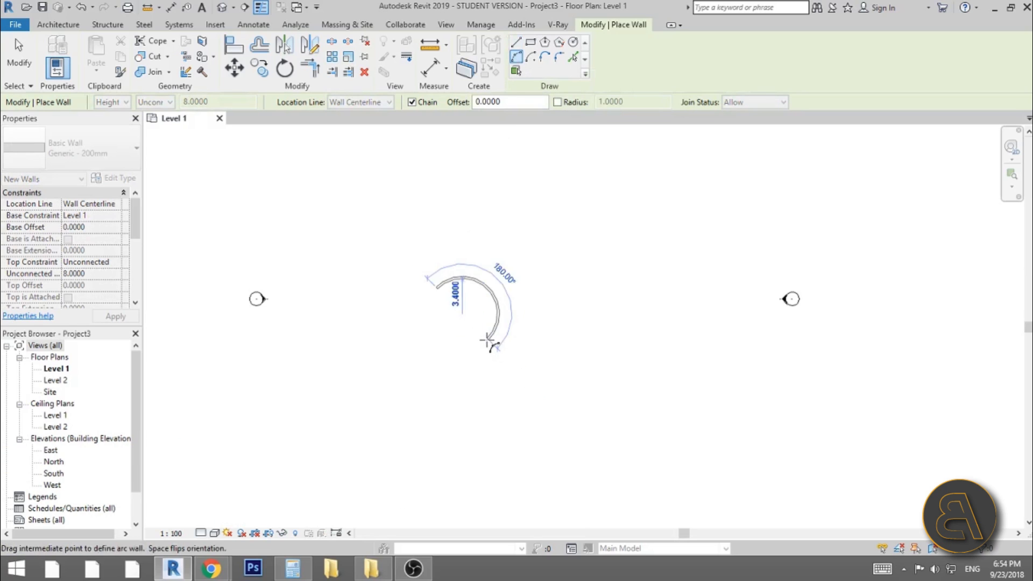
scroll(456, 356, "up", 2)
left_click(412, 352)
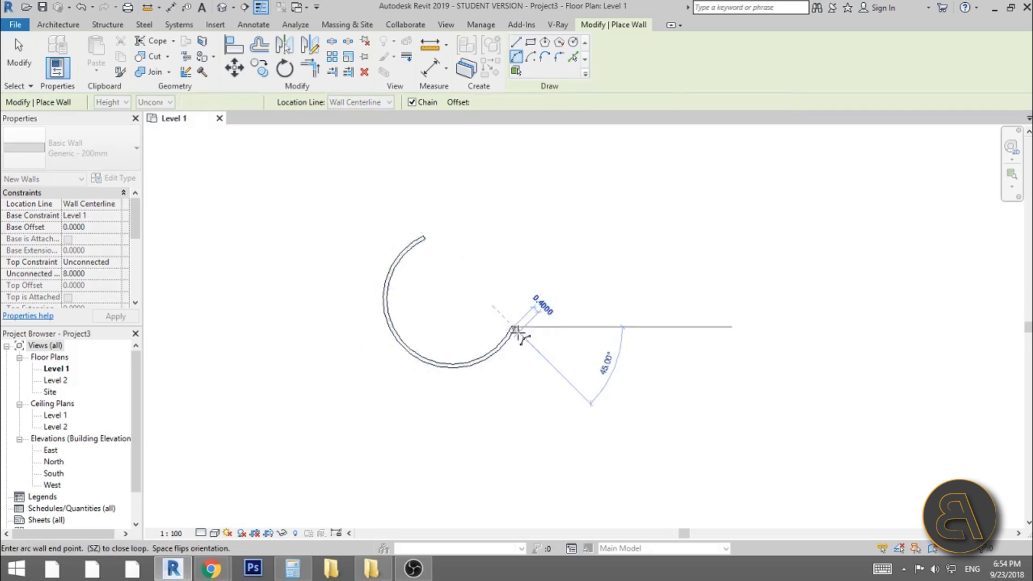
Continue the wall chain with a reverse-curved arc and a tangent arc of about 3.46 m radius, ending the chain there
scroll(468, 346, "down", 2)
scroll(534, 300, "up", 2)
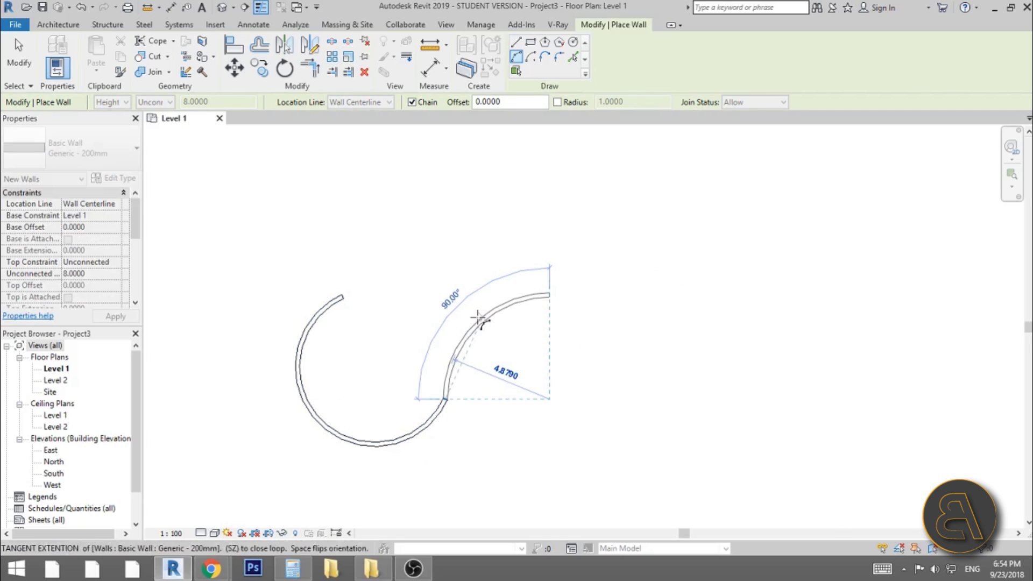
left_click(490, 336)
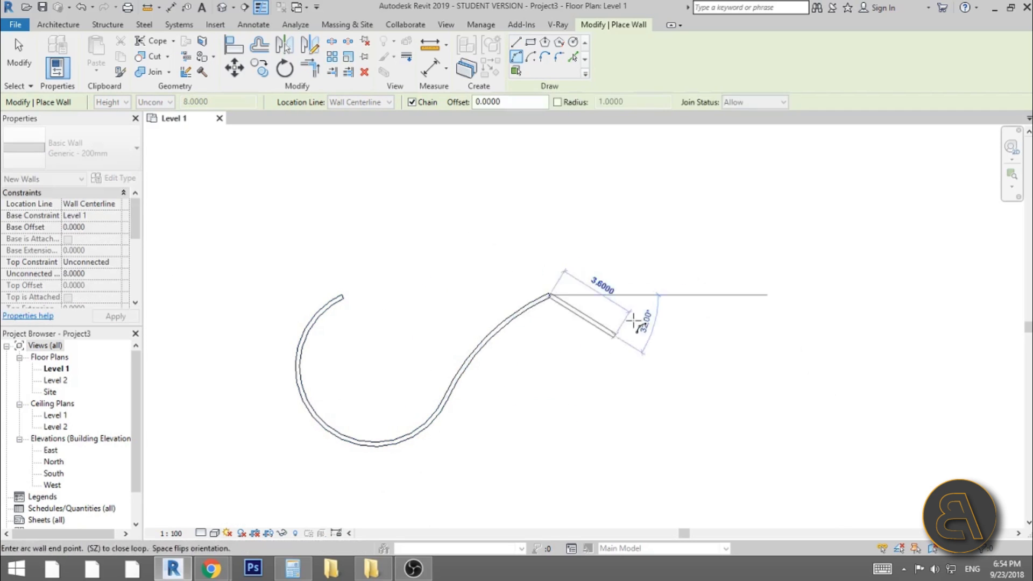
left_click(532, 156)
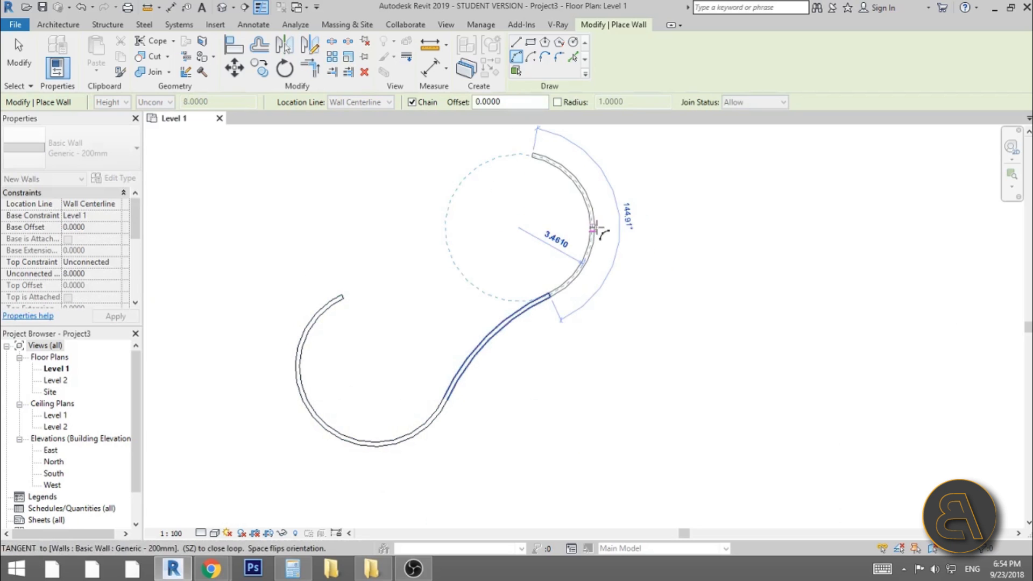
left_click(593, 231)
scroll(422, 166, "up", 1)
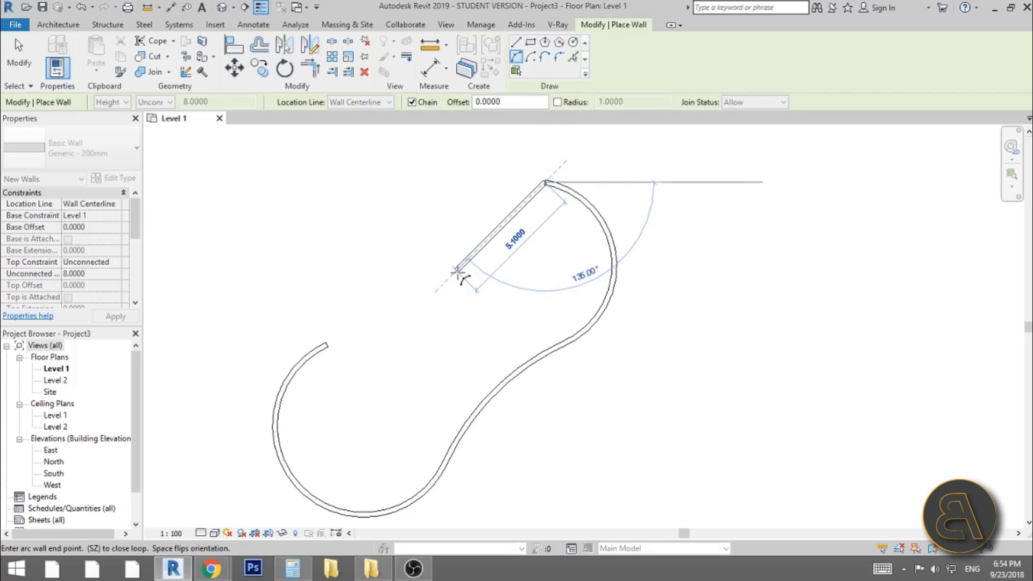
key("Escape")
key("Escape")
Shorten the last arc wall by pulling its free end back along the curve
left_click(560, 192)
left_click_drag(545, 183, 607, 230)
left_click(572, 160)
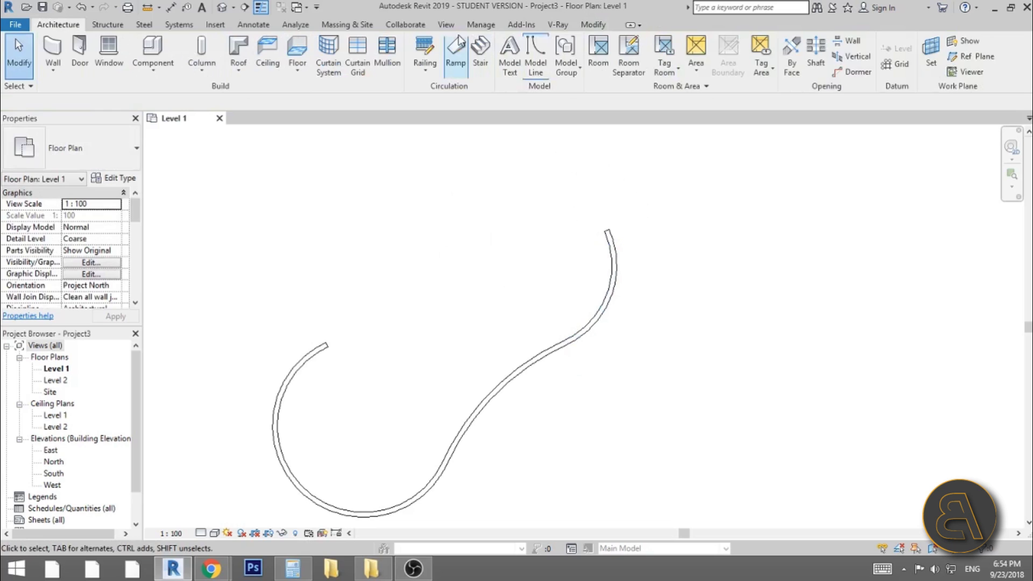
Close the wall outline with a tangent arc of about 4.43 m radius and an inward-curving arc of about 7.25 m radius
left_click(58, 49)
left_click(518, 58)
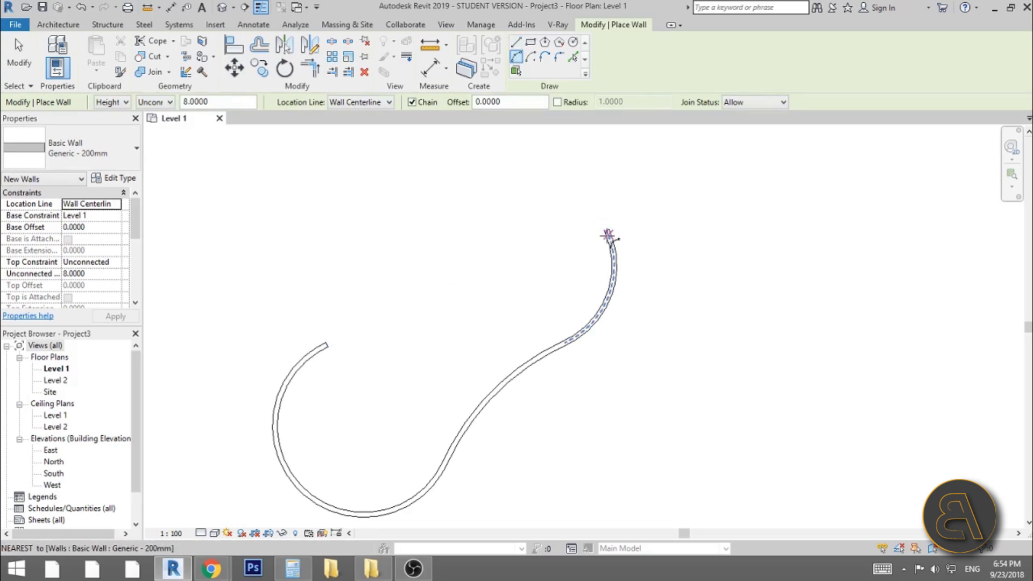
left_click(605, 231)
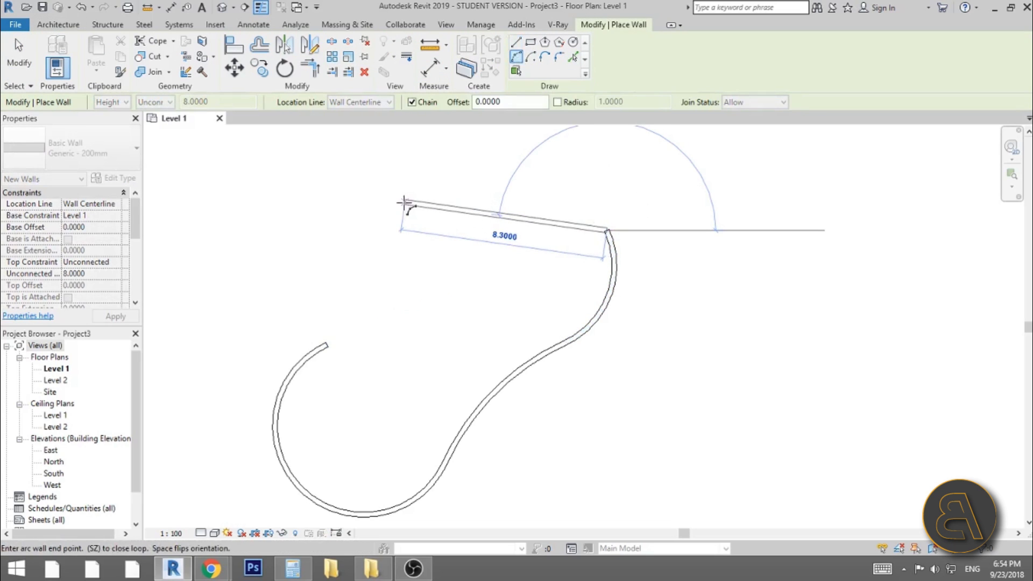
left_click(431, 198)
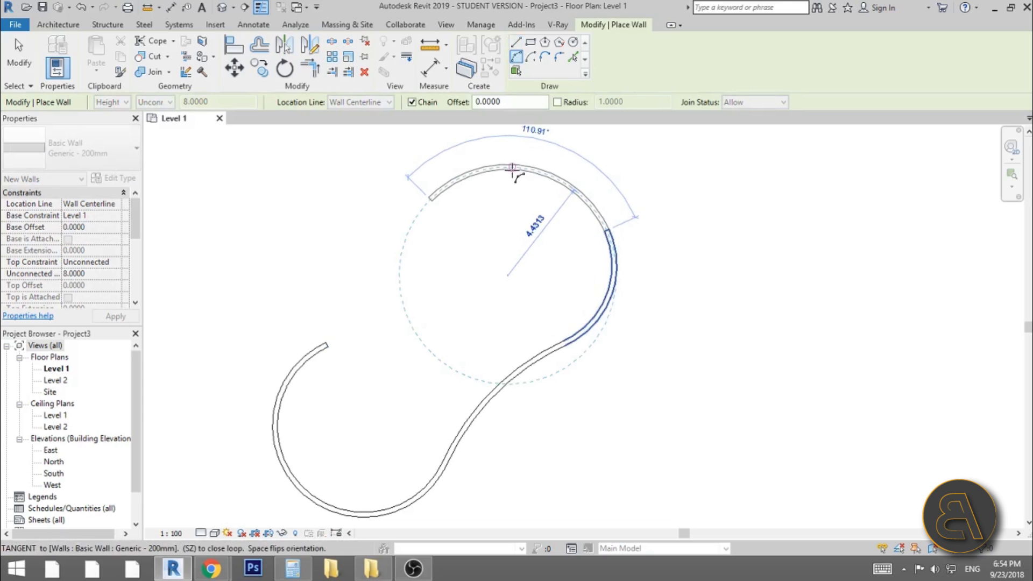
left_click(515, 173)
left_click(328, 343)
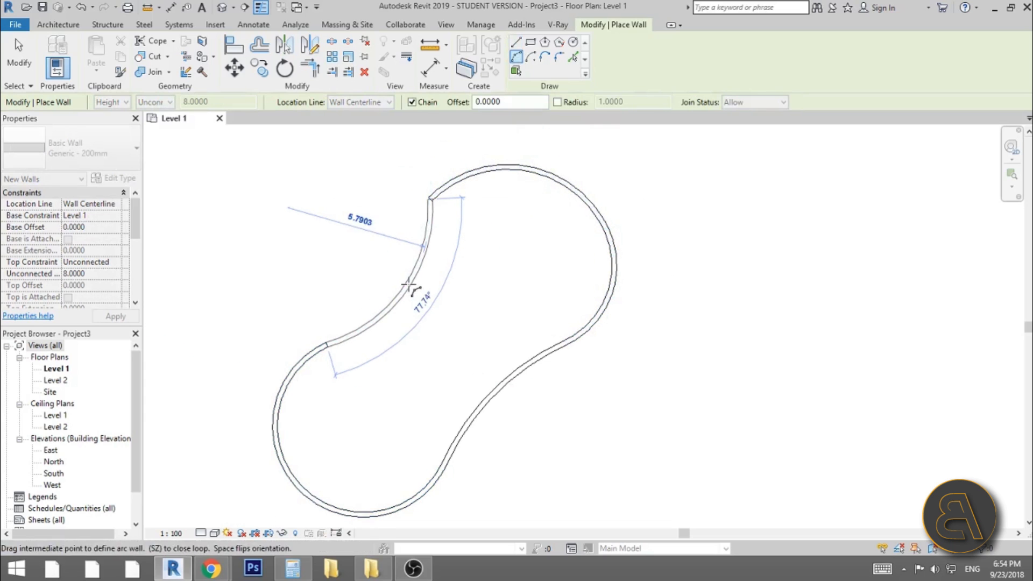
middle_click_drag(480, 219, 468, 229)
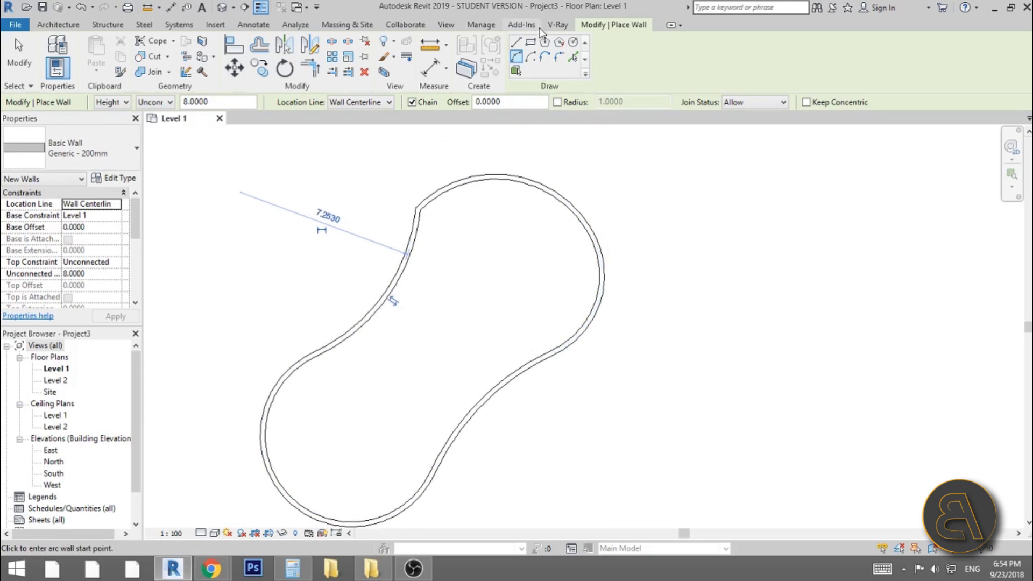
Round the sharp corner between the two closing arc walls with a fillet arc of about 3.6 m radius
left_click(560, 57)
scroll(419, 209, "up", 2)
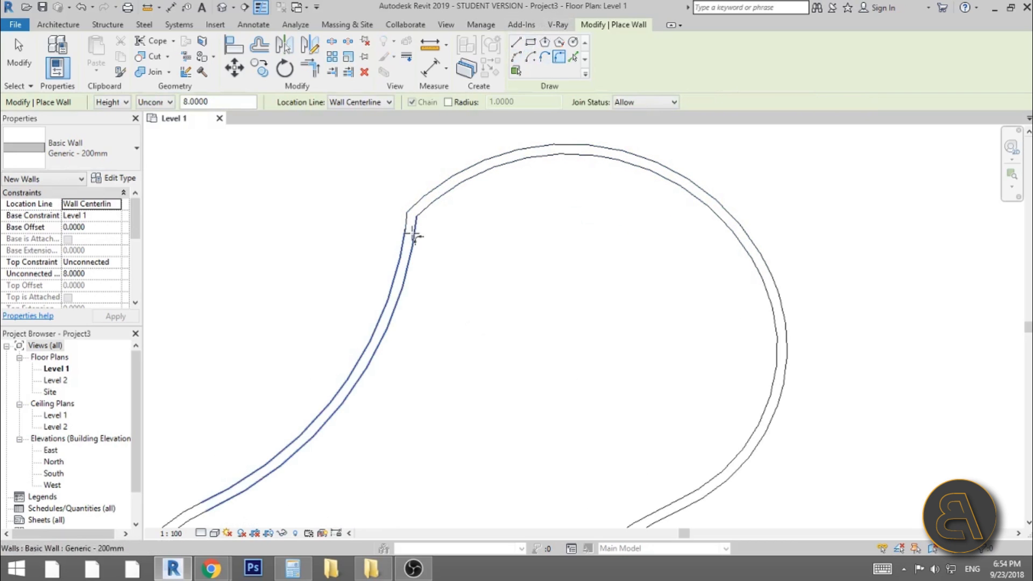
scroll(423, 229, "down", 2)
left_click(474, 189)
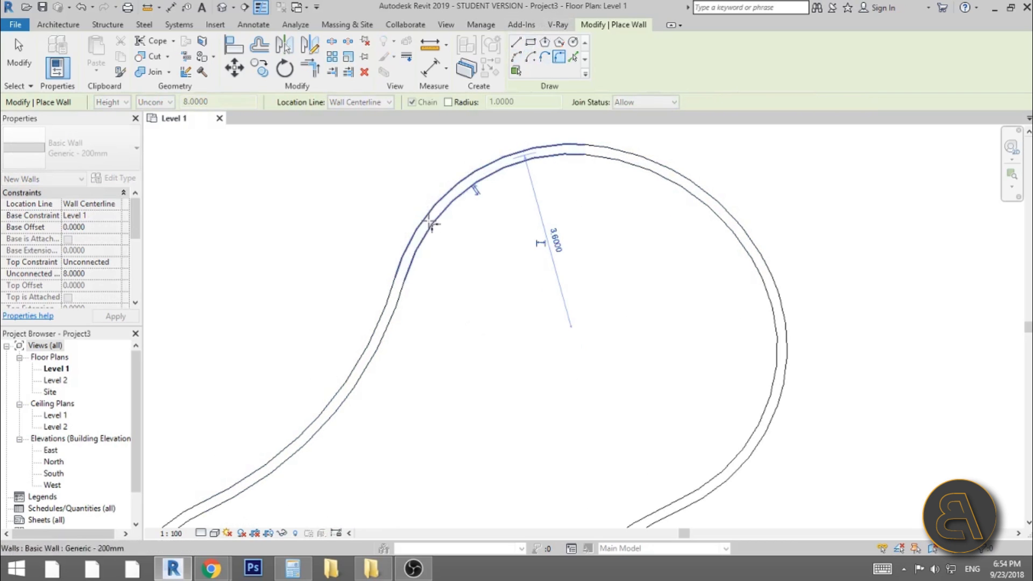
key("Escape")
key("Escape")
Start a Generic 150mm floor on Level 1 and sketch a rectangular boundary about 41 by 42 m around the curved walls
scroll(618, 236, "down", 4)
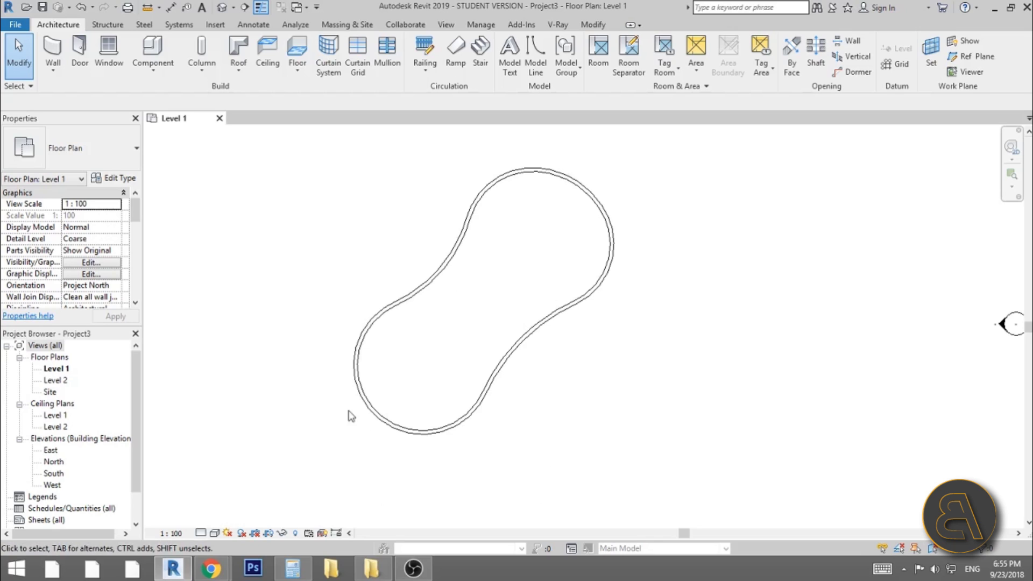
middle_click_drag(351, 415, 354, 392)
scroll(398, 227, "down", 2)
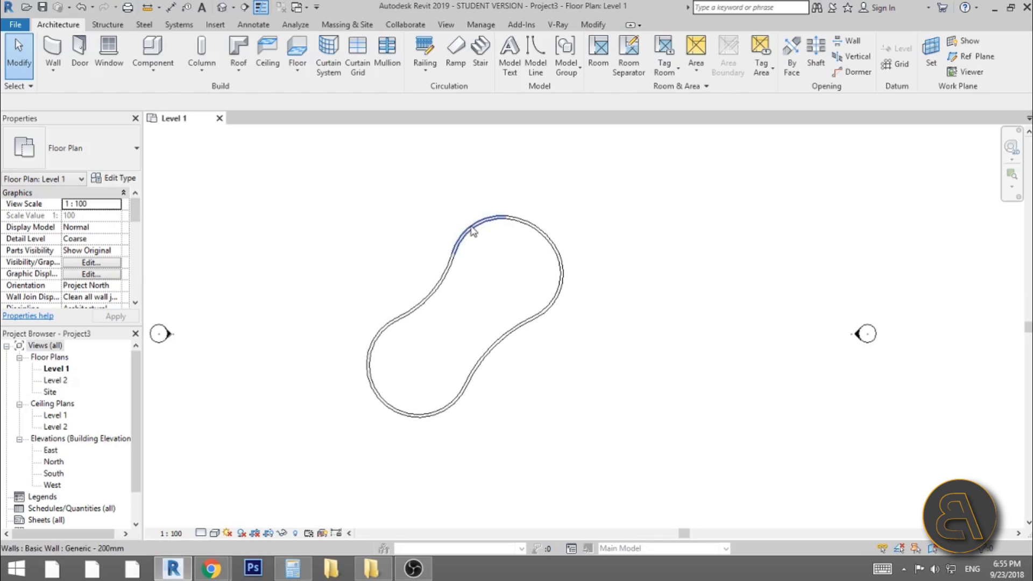
scroll(474, 226, "down", 3)
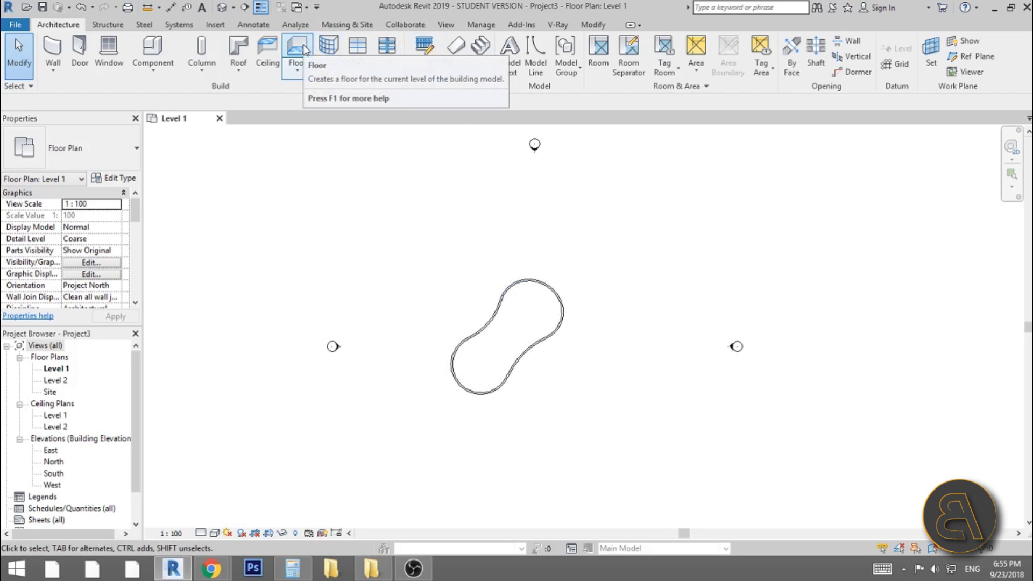
left_click(297, 48)
left_click(628, 43)
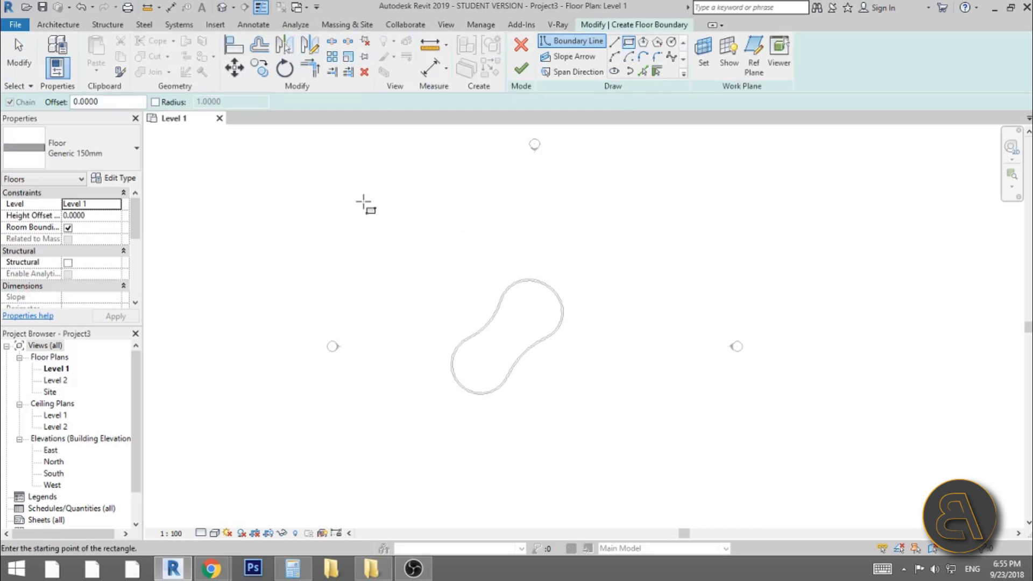
left_click(362, 171)
scroll(462, 372, "down", 2)
left_click(613, 467)
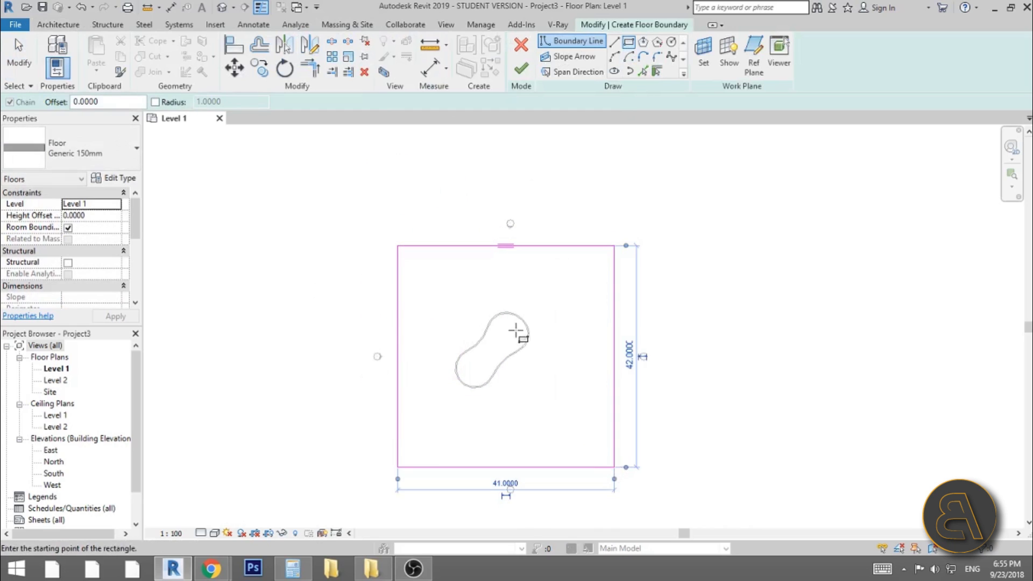
scroll(509, 344, "up", 3)
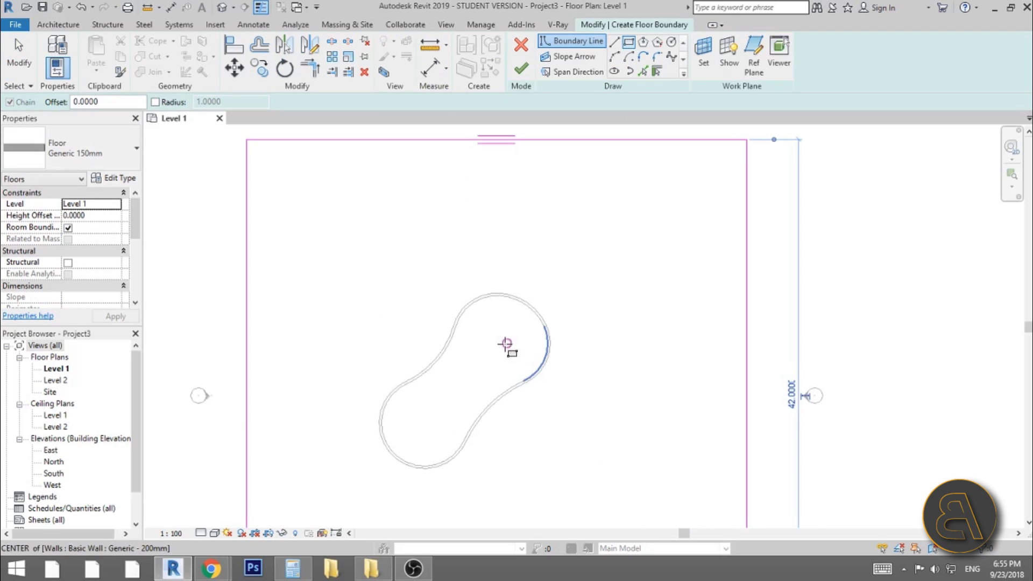
Add an inner boundary loop to the floor by picking the inside faces of the curved walls
left_click(643, 70)
scroll(522, 365, "up", 1)
scroll(514, 346, "up", 2)
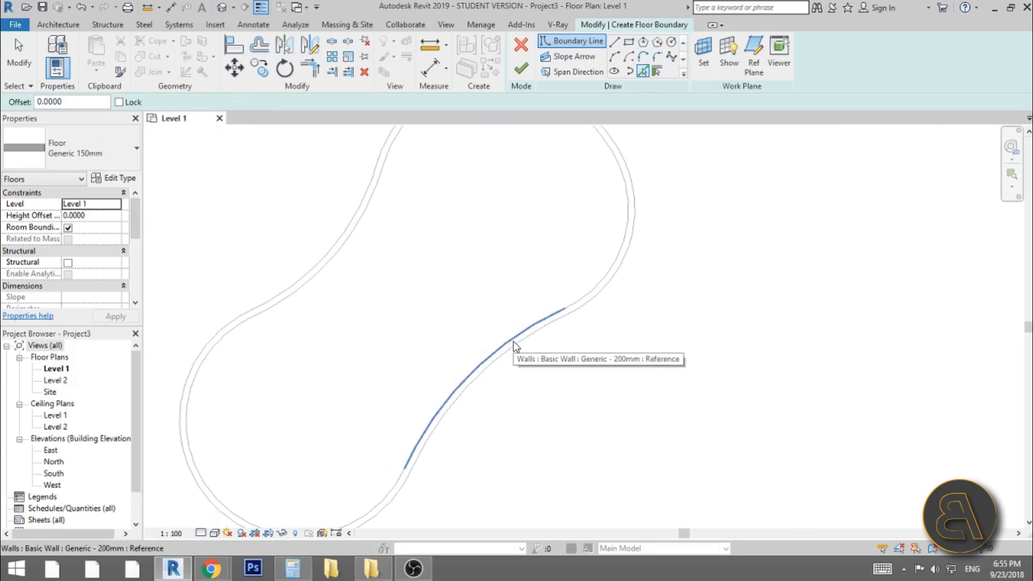
left_click(512, 342)
left_click(583, 299)
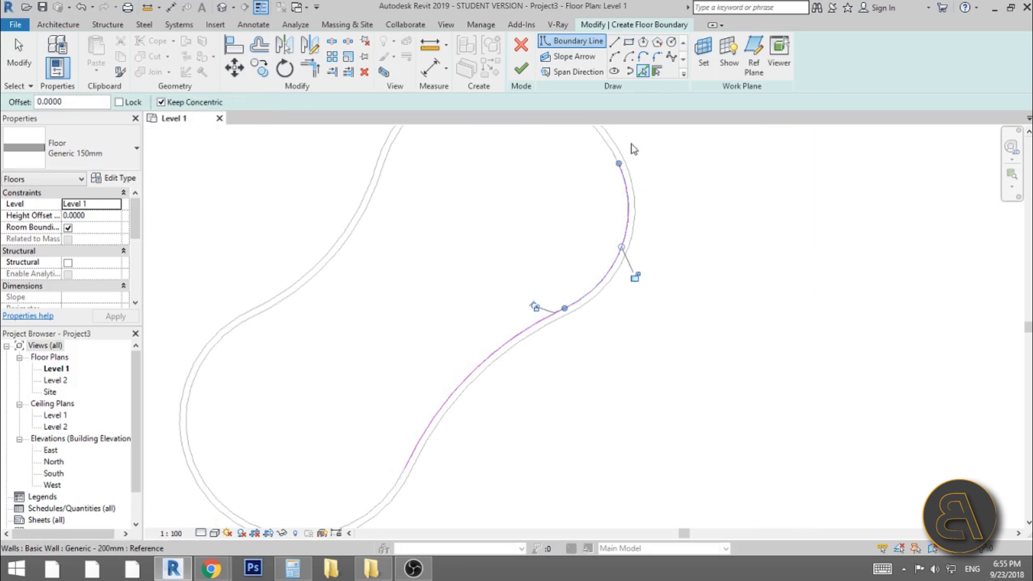
left_click(605, 151)
middle_click_drag(470, 184, 517, 321)
left_click(481, 250)
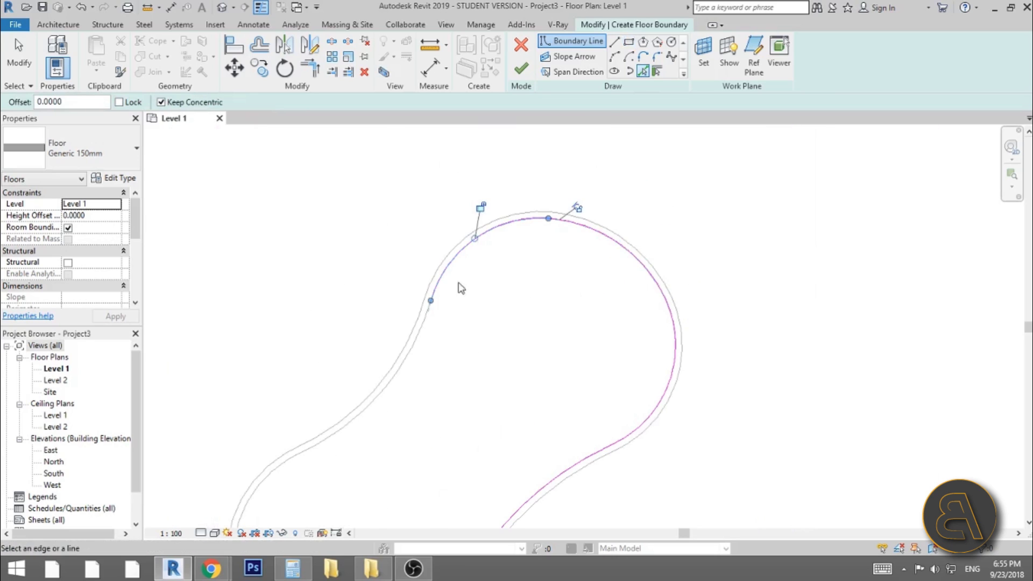
left_click(418, 346)
middle_click_drag(418, 346, 425, 244)
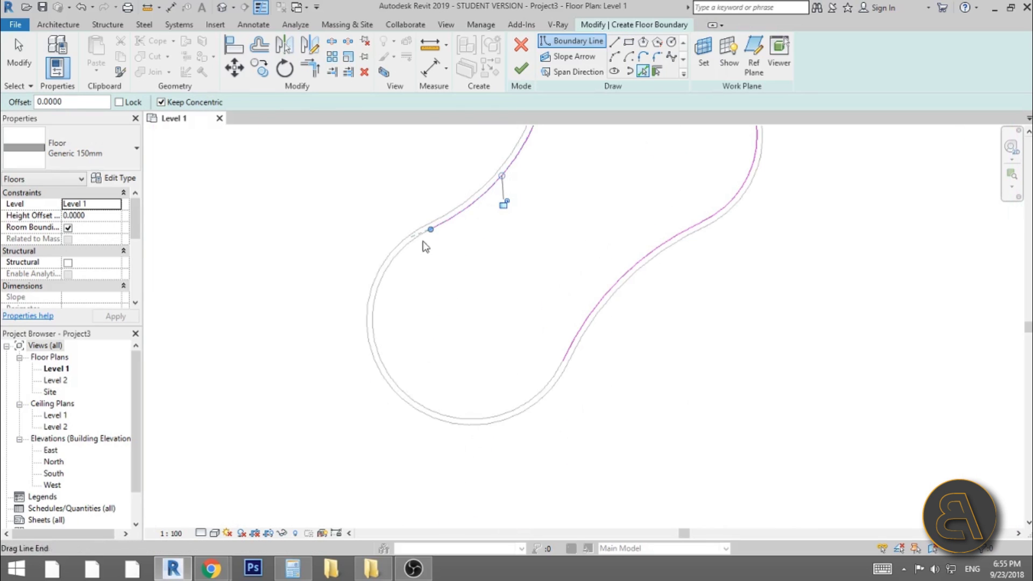
scroll(470, 327, "down", 5)
scroll(543, 301, "up", 1)
Finish the floor sketch, deselect the floor and open the default 3D view
left_click(521, 69)
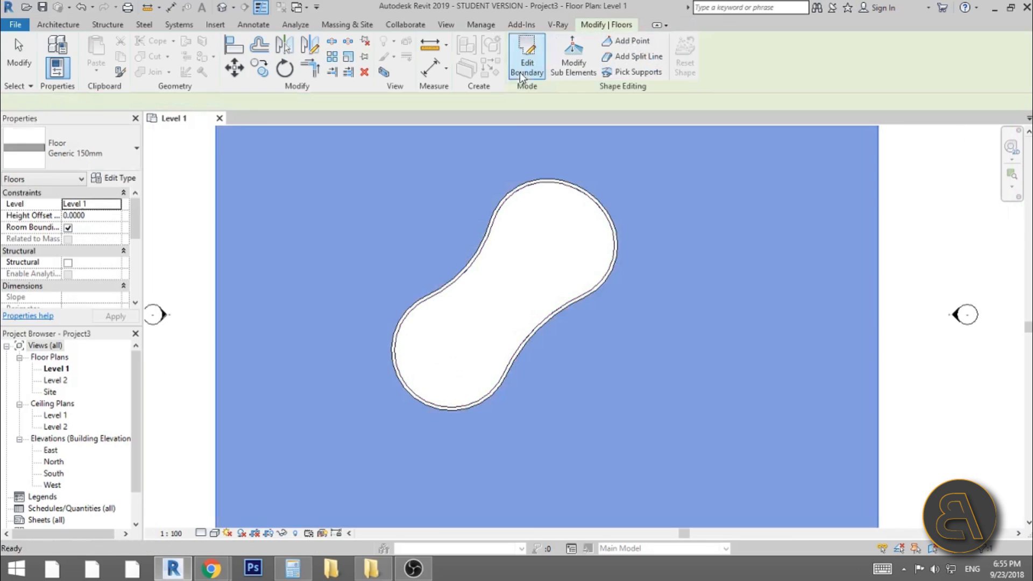
scroll(505, 192, "down", 2)
scroll(440, 256, "down", 1)
scroll(455, 265, "up", 2)
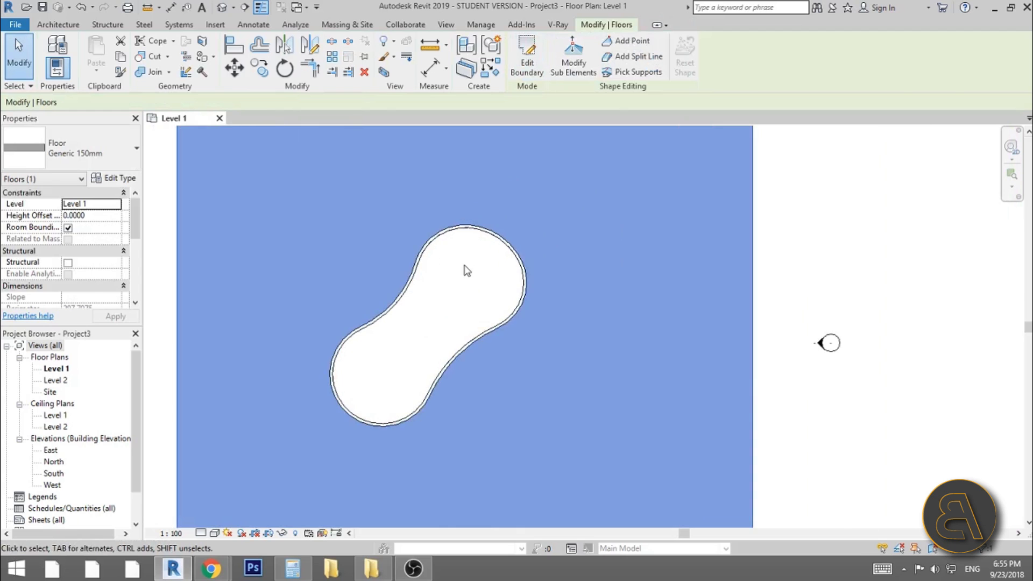
left_click(470, 270)
left_click(222, 7)
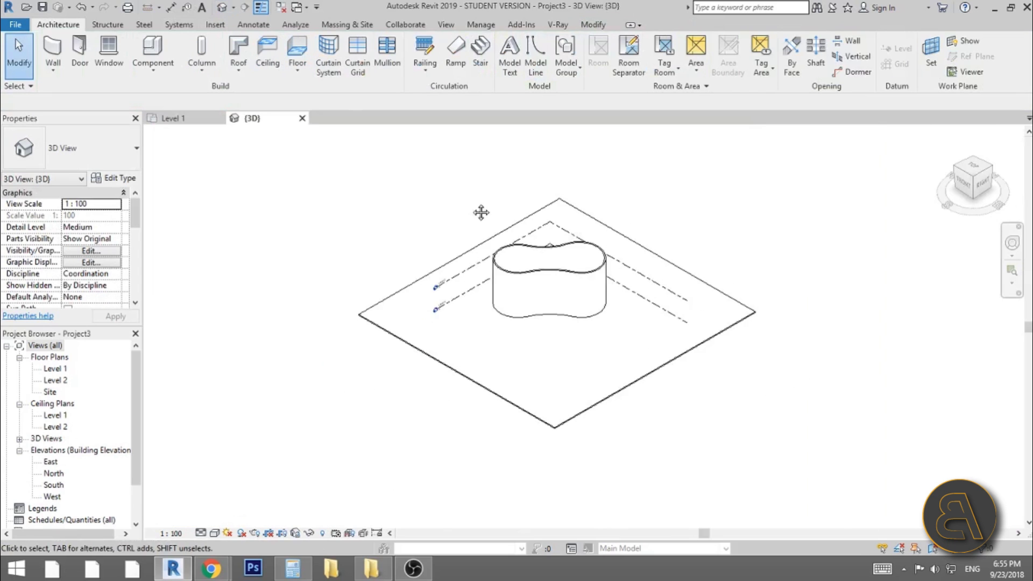
Select the whole chain of curved walls and set their top constraint to Up to level: Level 1
middle_click_drag(483, 212, 464, 162, "shift")
scroll(526, 258, "up", 3)
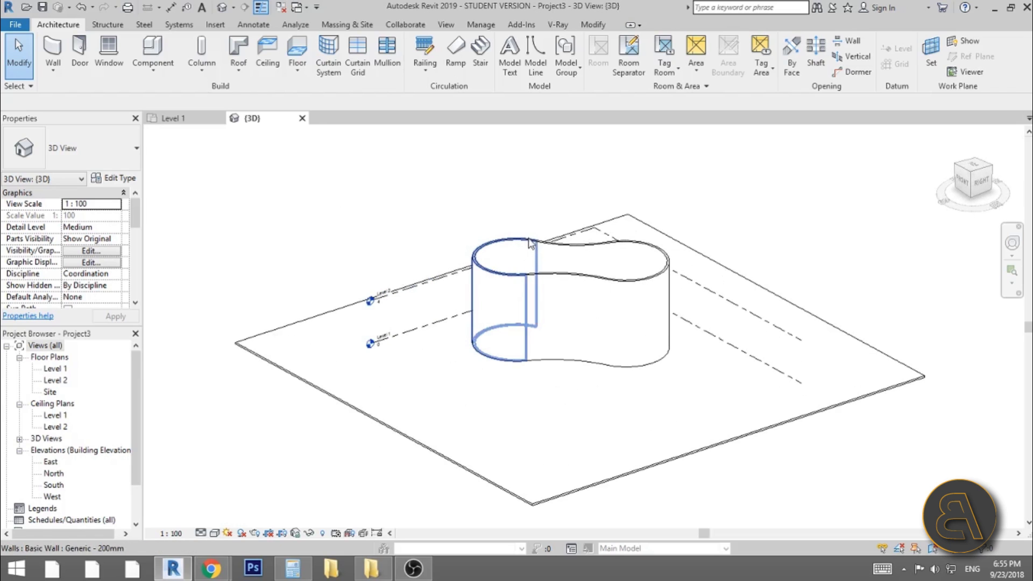
middle_click_drag(529, 242, 512, 226, "shift")
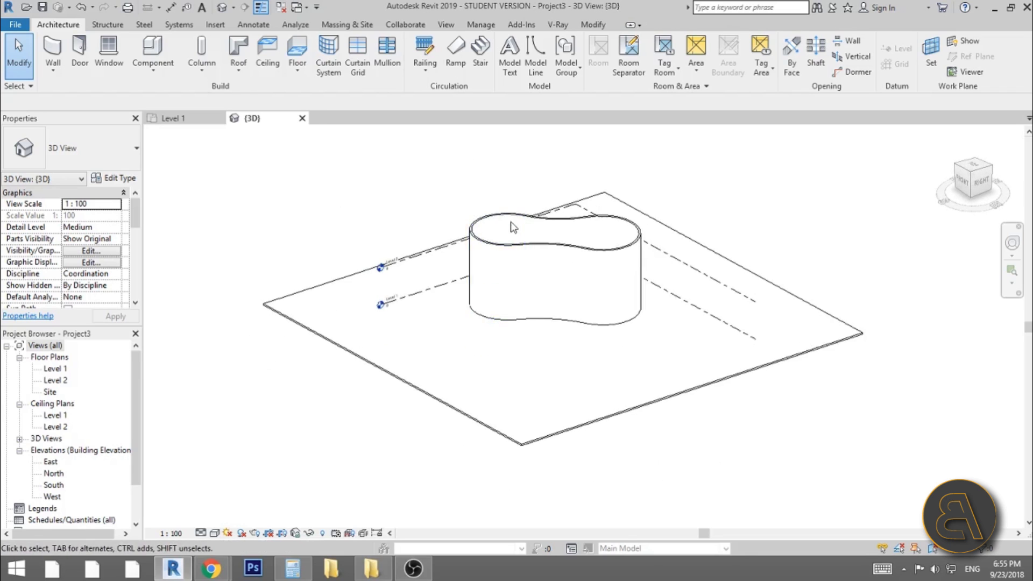
scroll(512, 226, "up", 2)
scroll(524, 300, "down", 1)
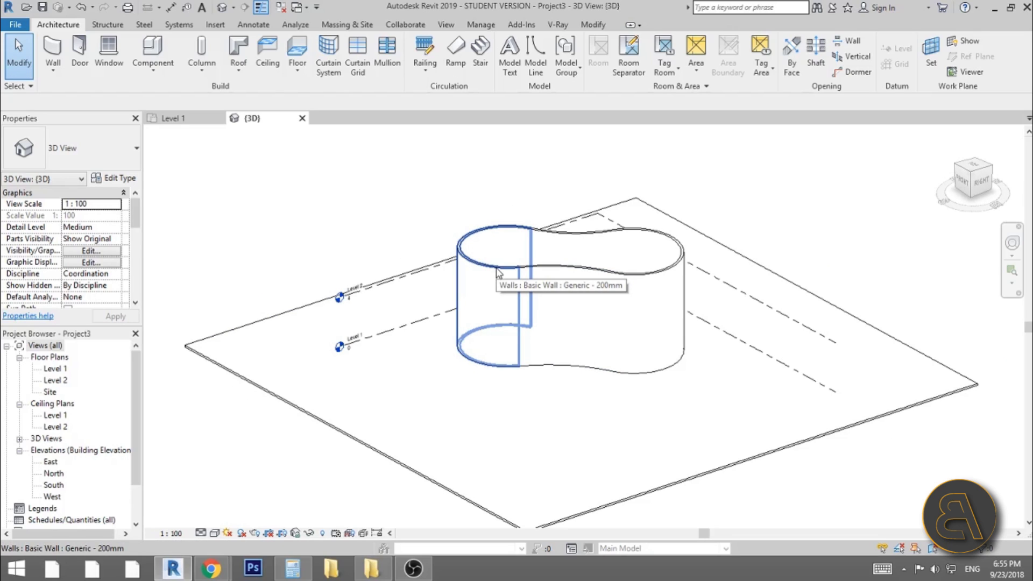
key("Tab")
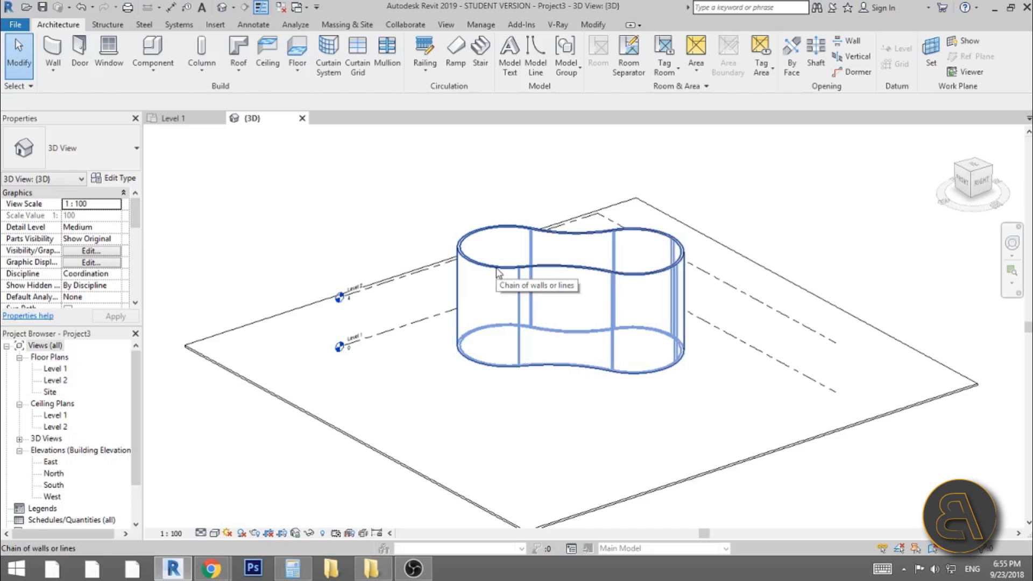
left_click(497, 272)
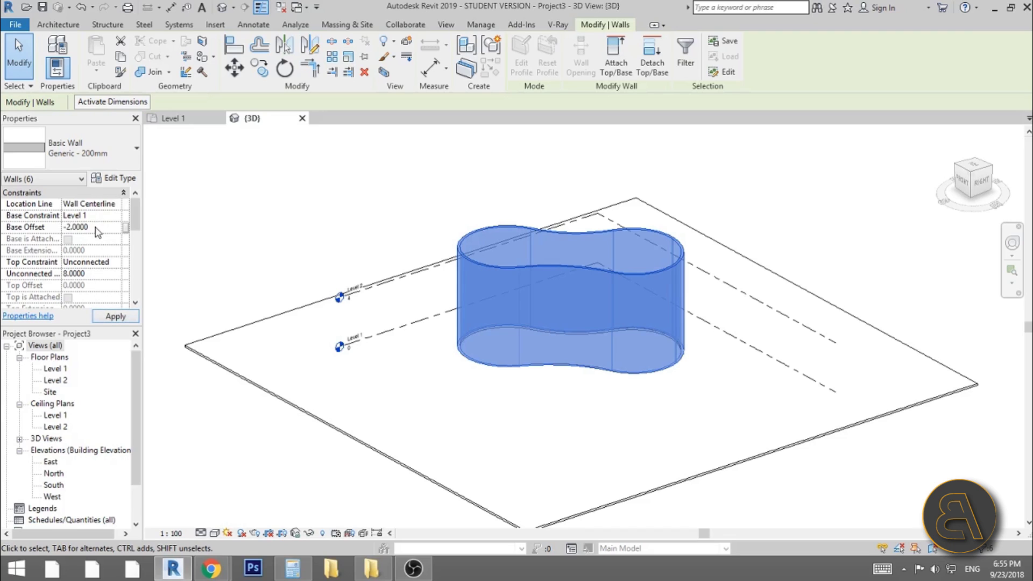
left_click(115, 264)
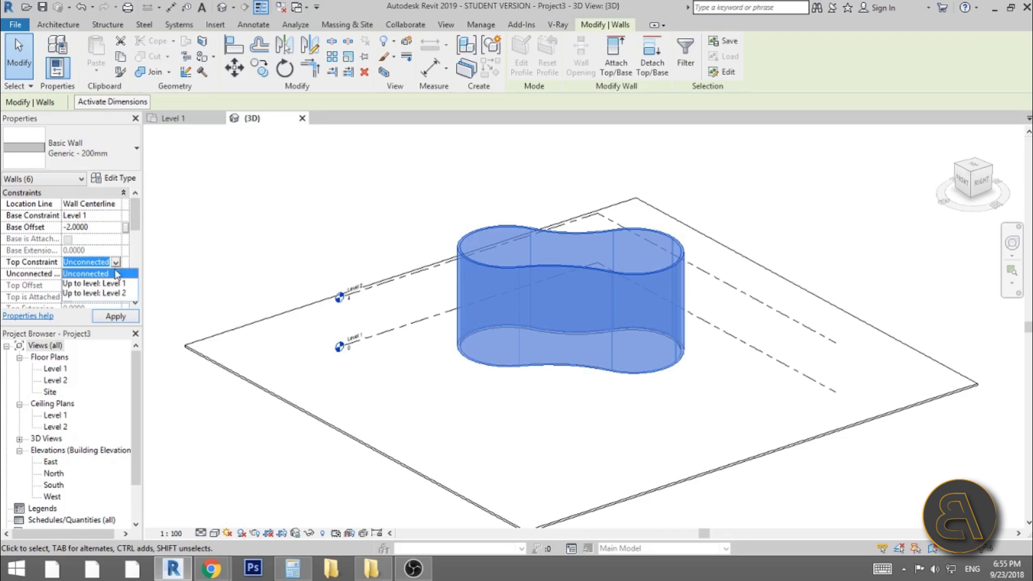
left_click(111, 284)
left_click(123, 319)
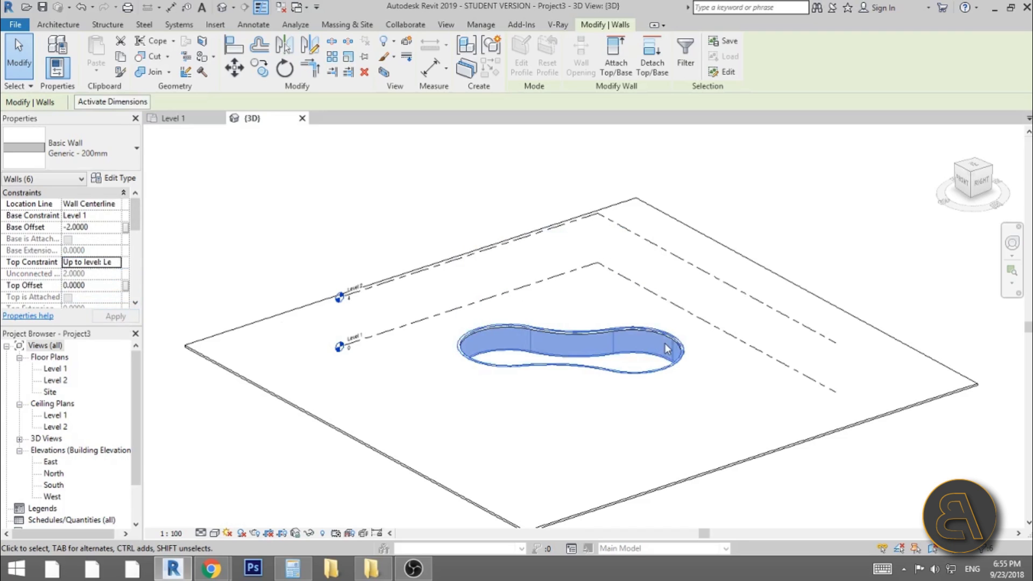
key("Escape")
Attach the tops of all the curved walls to the surrounding floor slab
middle_click_drag(585, 427, 559, 378, "shift")
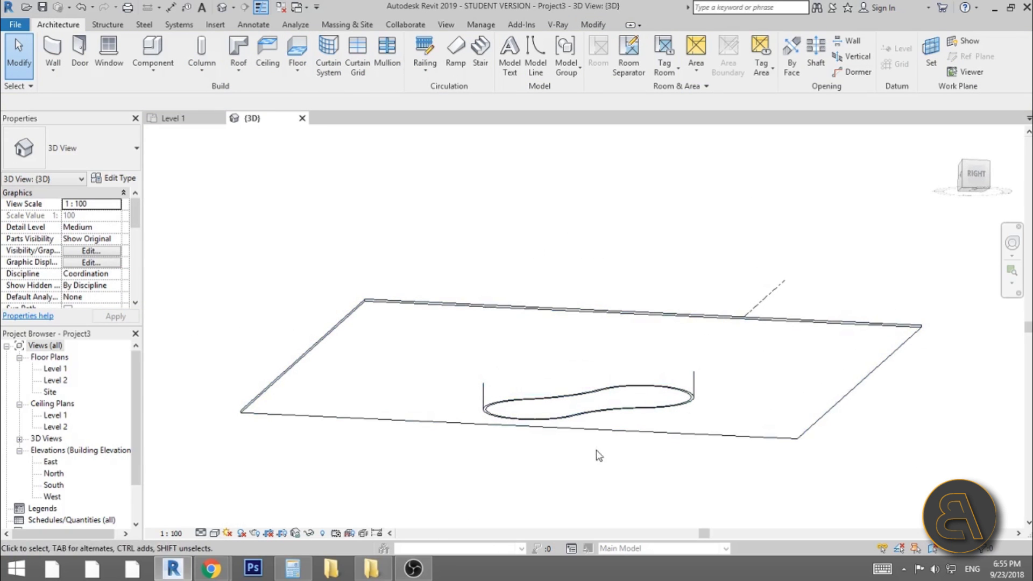
key("Tab")
left_click(577, 399)
scroll(534, 227, "down", 2)
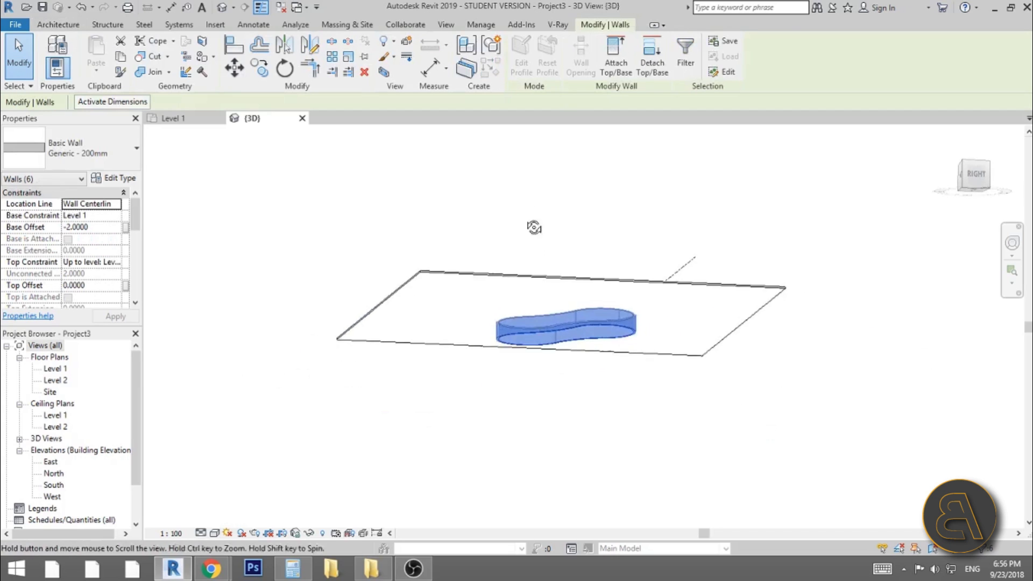
middle_click_drag(535, 228, 586, 289, "shift")
scroll(576, 295, "up", 3)
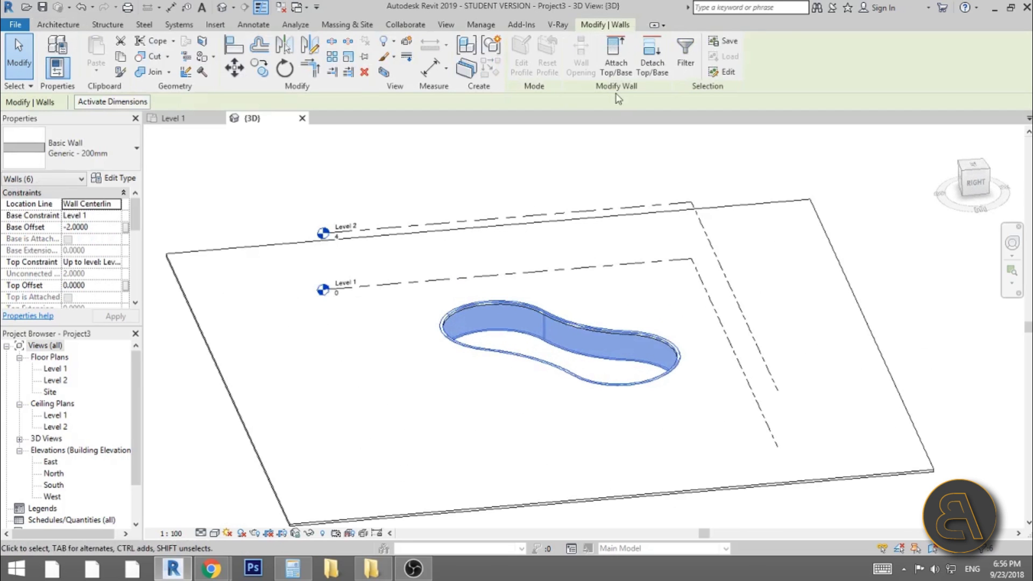
left_click(616, 56)
left_click(584, 231)
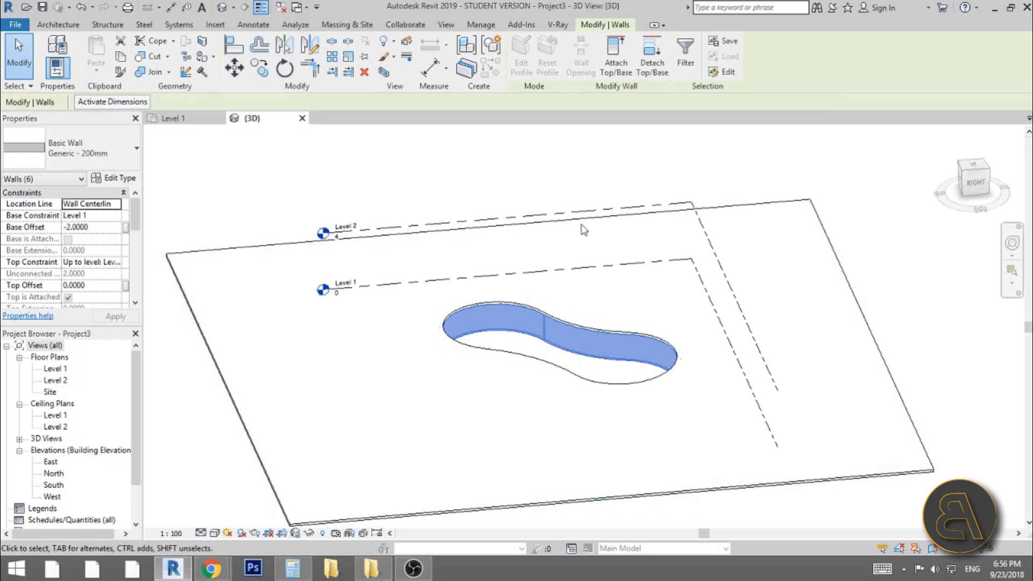
key("Escape")
Examine how one curved wall's top edge meets the floor at the opening
scroll(512, 302, "up", 2)
left_click(496, 318)
scroll(534, 316, "up", 3)
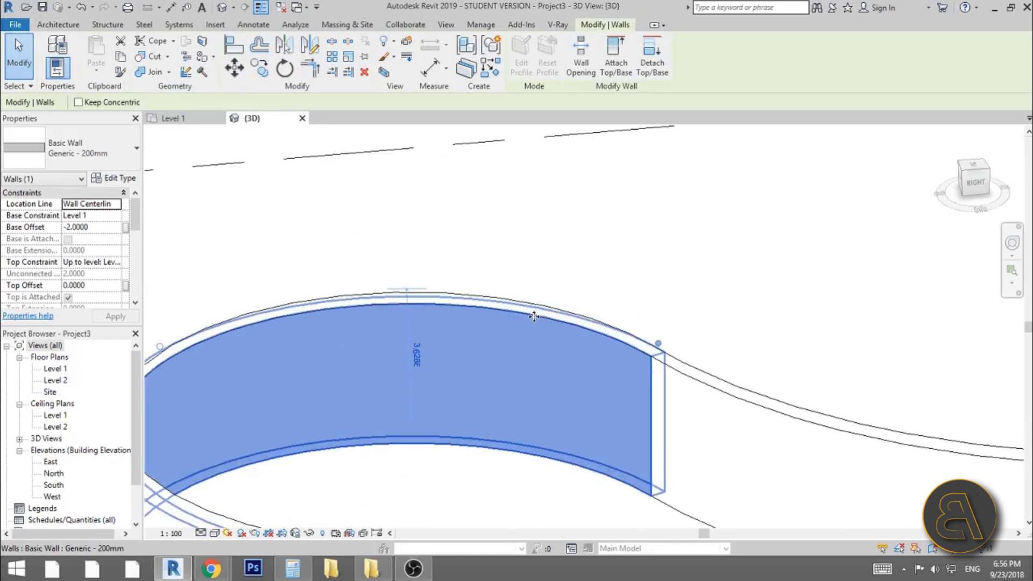
middle_click_drag(534, 317, 451, 160, "shift")
scroll(537, 366, "down", 2)
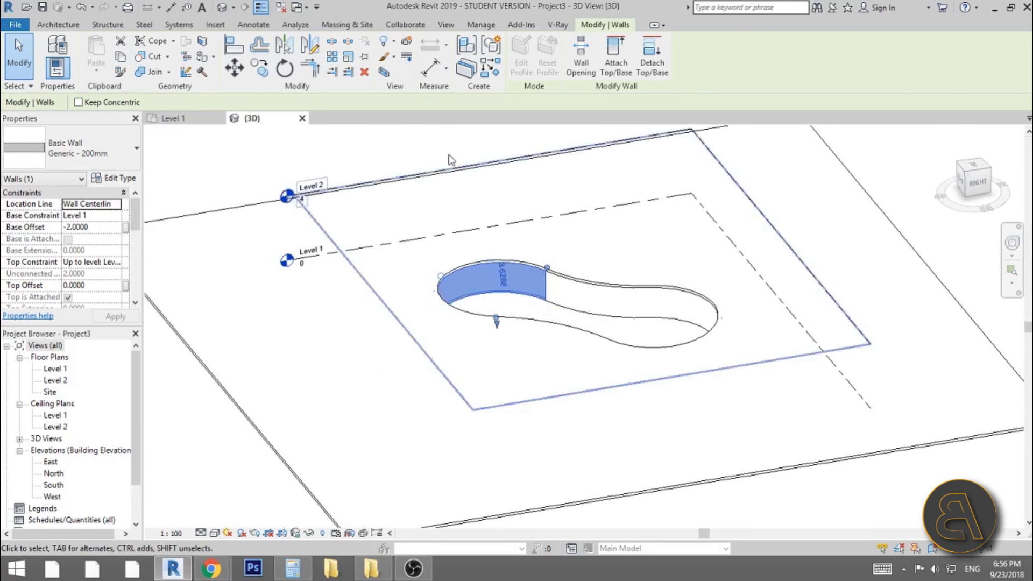
key("Escape")
Open the Level 1 floor plan and set its visual style to Wireframe
double_click(53, 368)
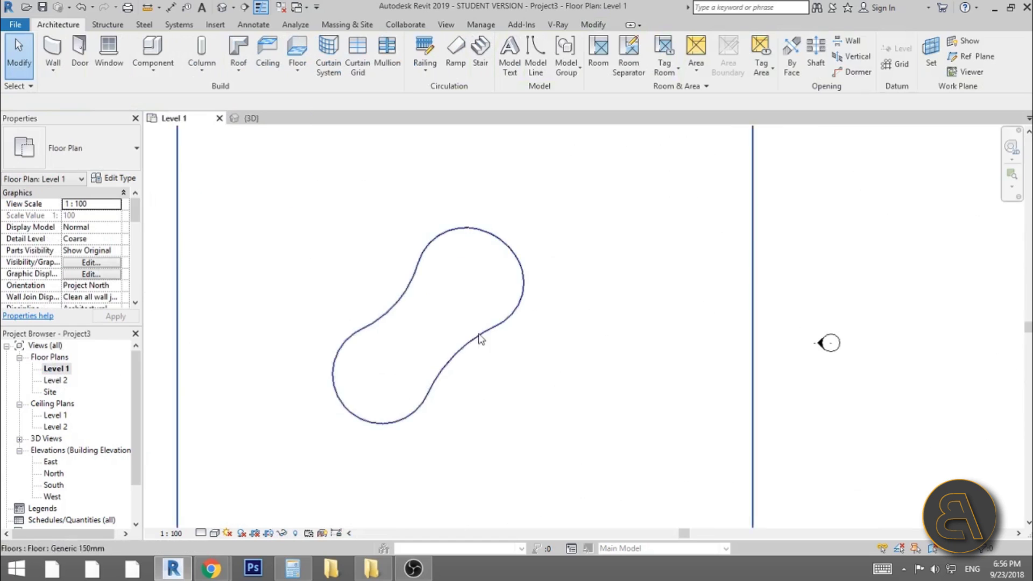
scroll(495, 331, "down", 2)
scroll(487, 326, "up", 3)
scroll(466, 323, "down", 2)
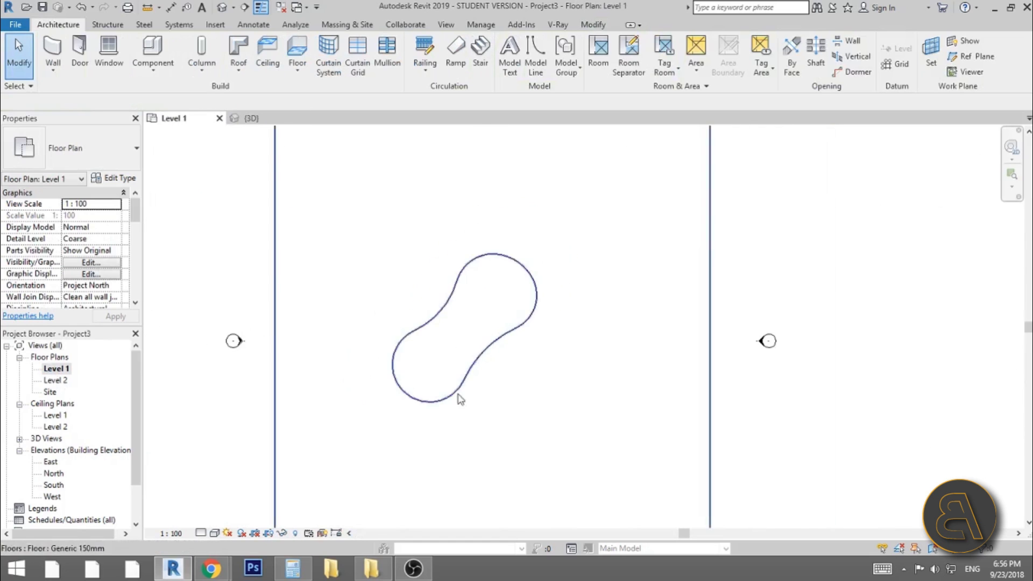
scroll(456, 376, "up", 1)
middle_click_drag(354, 352, 365, 328)
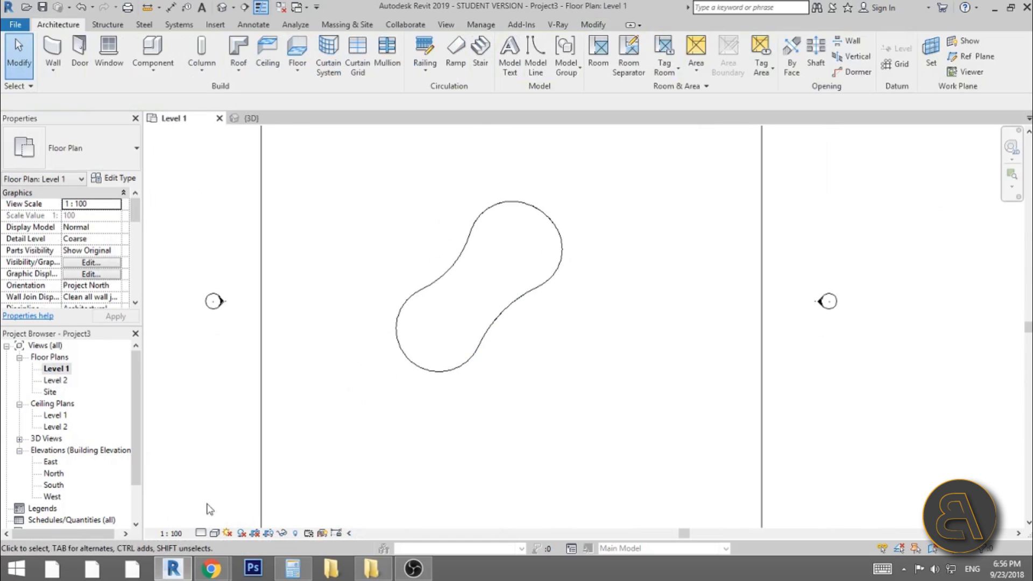
left_click(216, 534)
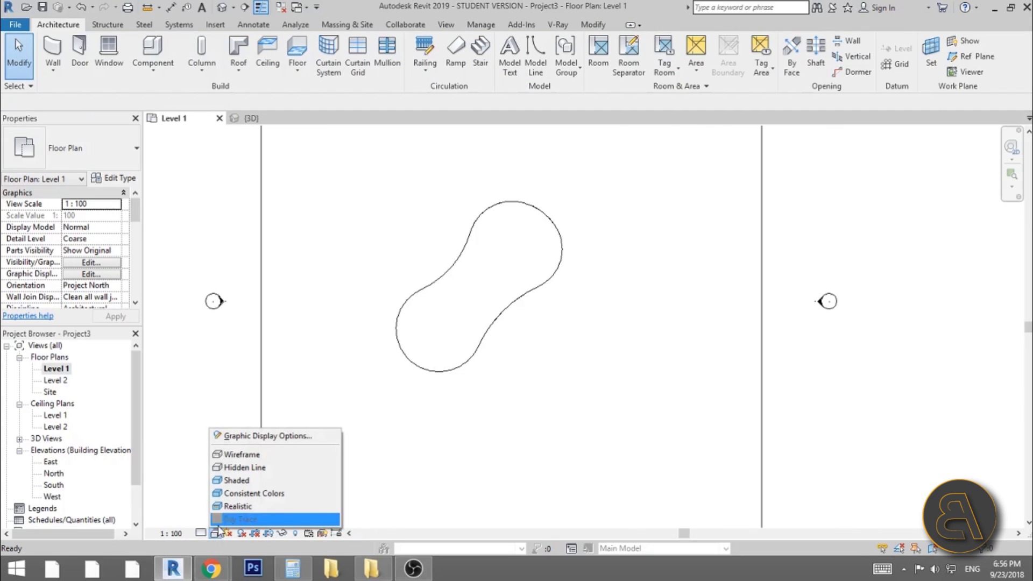
left_click(246, 456)
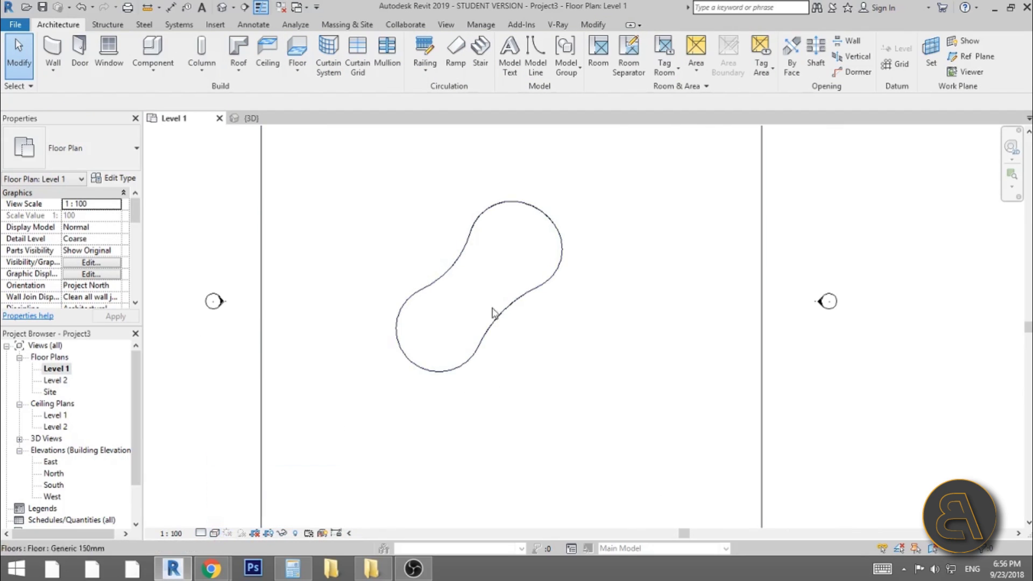
scroll(483, 295, "up", 1)
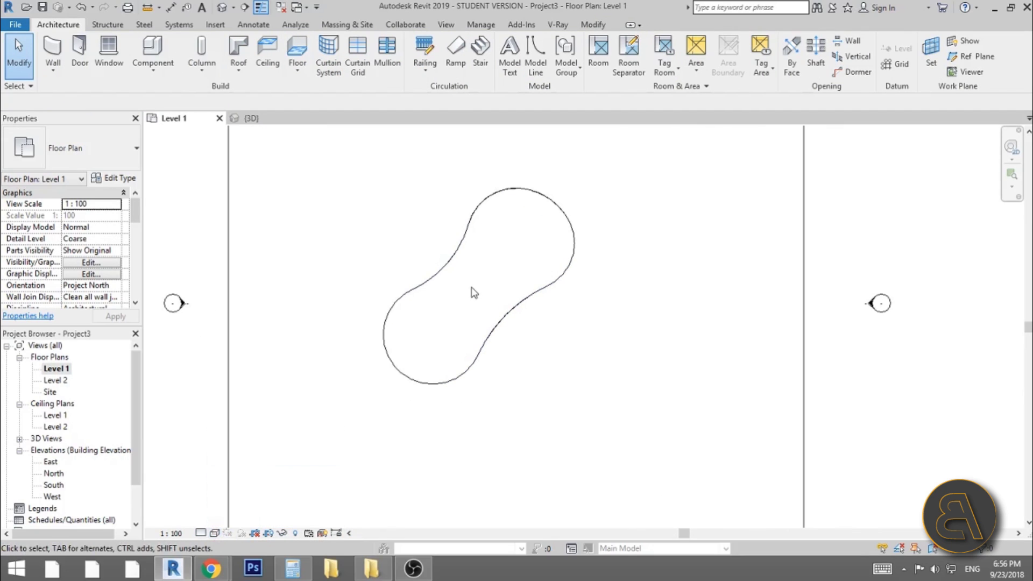
Set the plan's view range to Unlimited for both the bottom and the view depth level
key("v")
key("r")
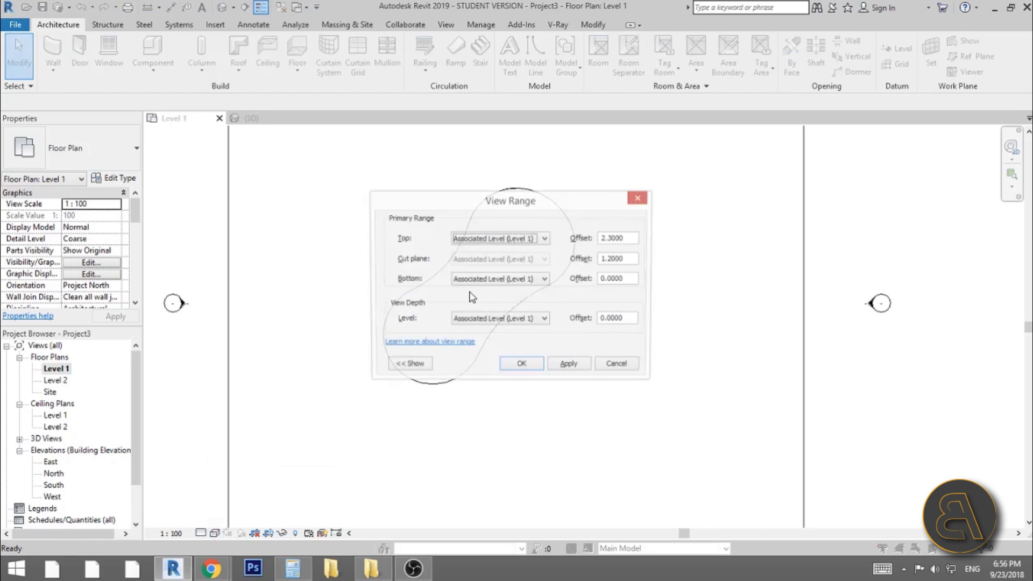
left_click(495, 279)
left_click(472, 309)
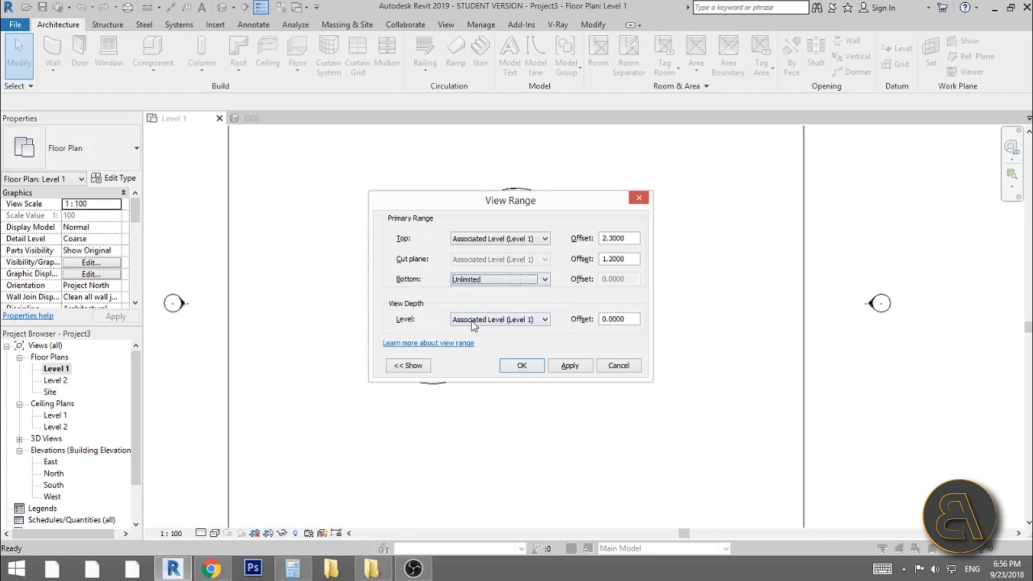
left_click(501, 320)
left_click(474, 347)
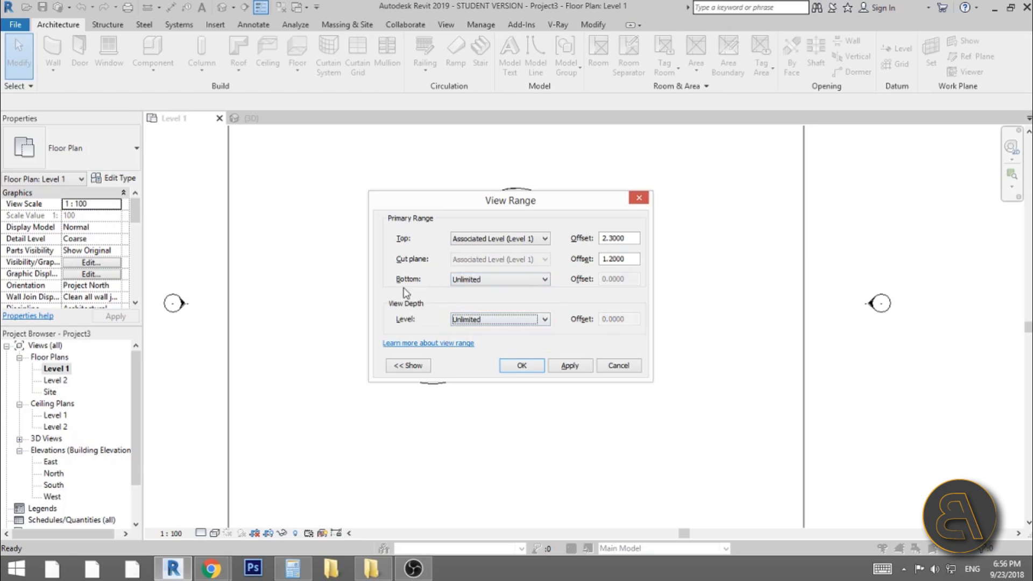
left_click(570, 368)
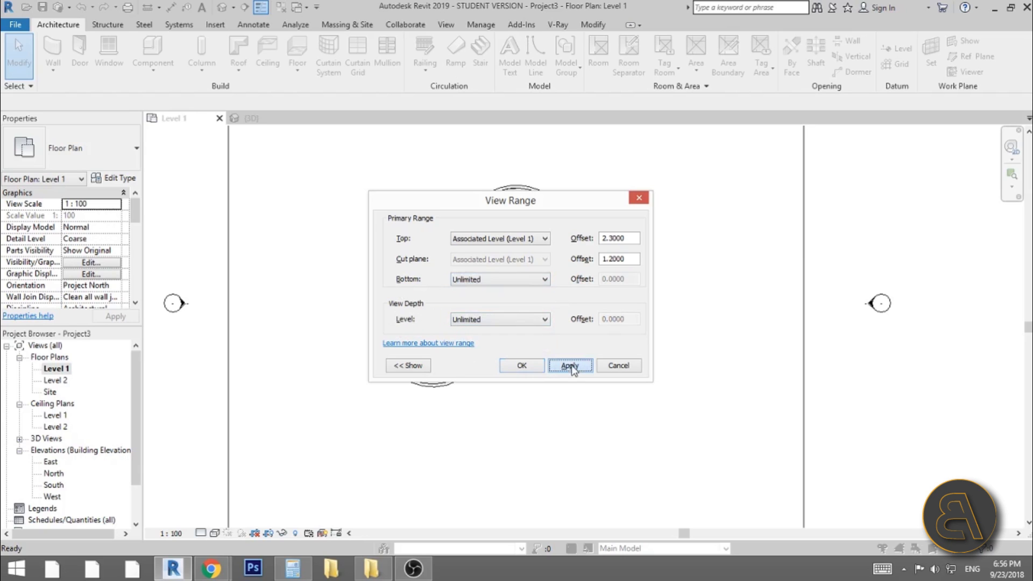
left_click(521, 366)
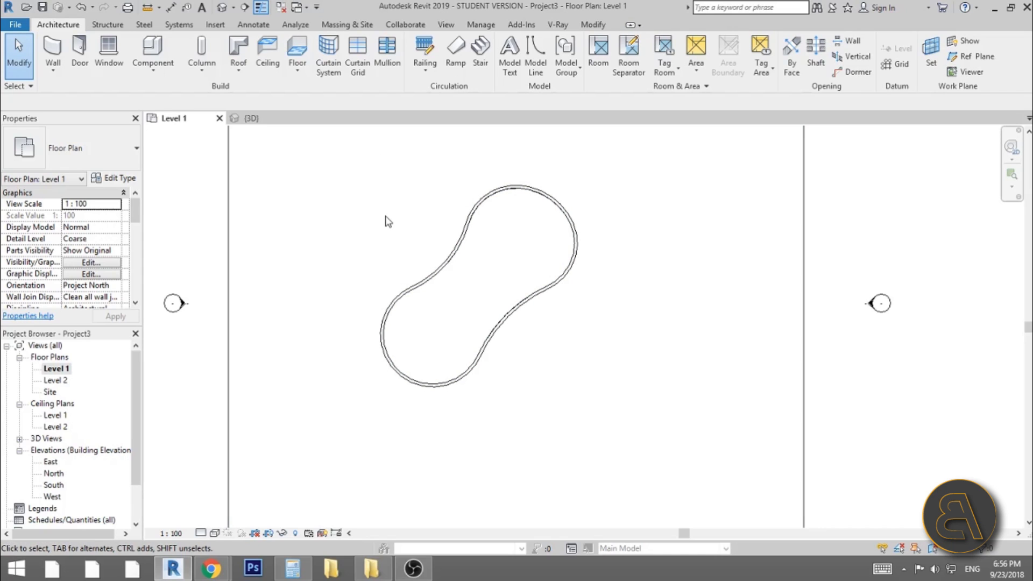
Start a Generic 150mm floor on Level 1 with a -2.0 height offset and pick the curved walls' outer faces as its closed boundary
left_click(298, 52)
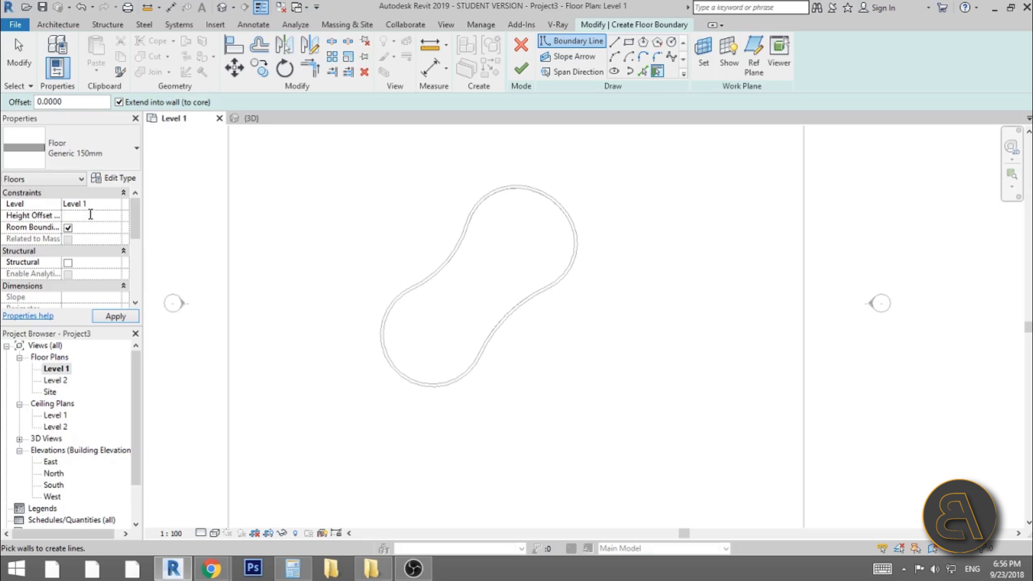
key("Return")
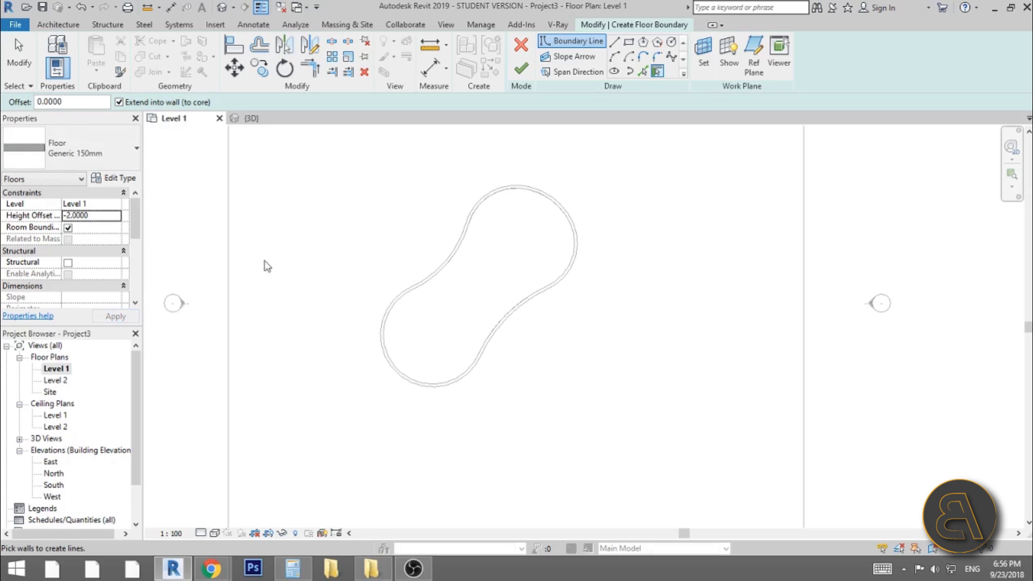
left_click(643, 73)
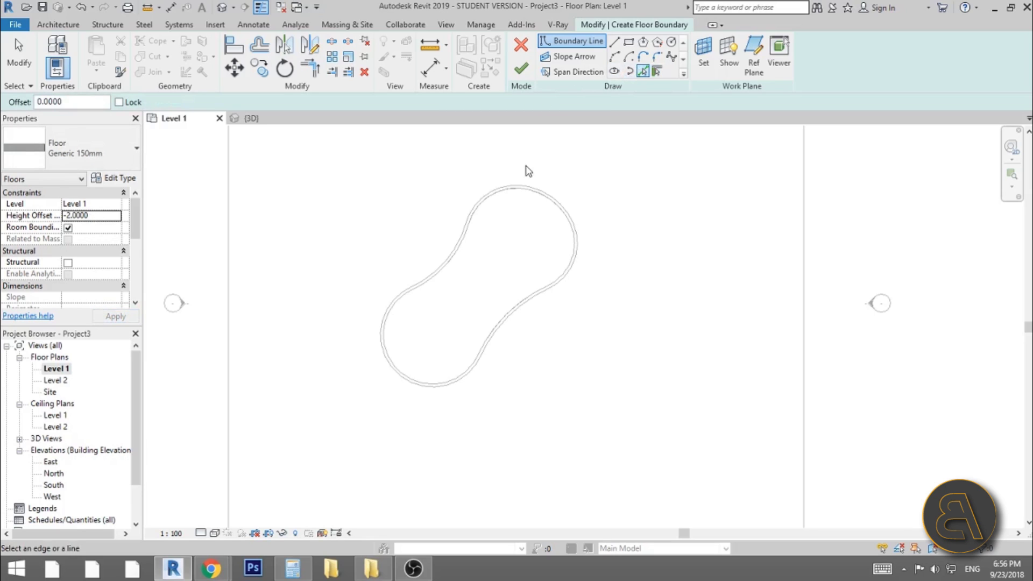
scroll(511, 194, "up", 2)
left_click(509, 195)
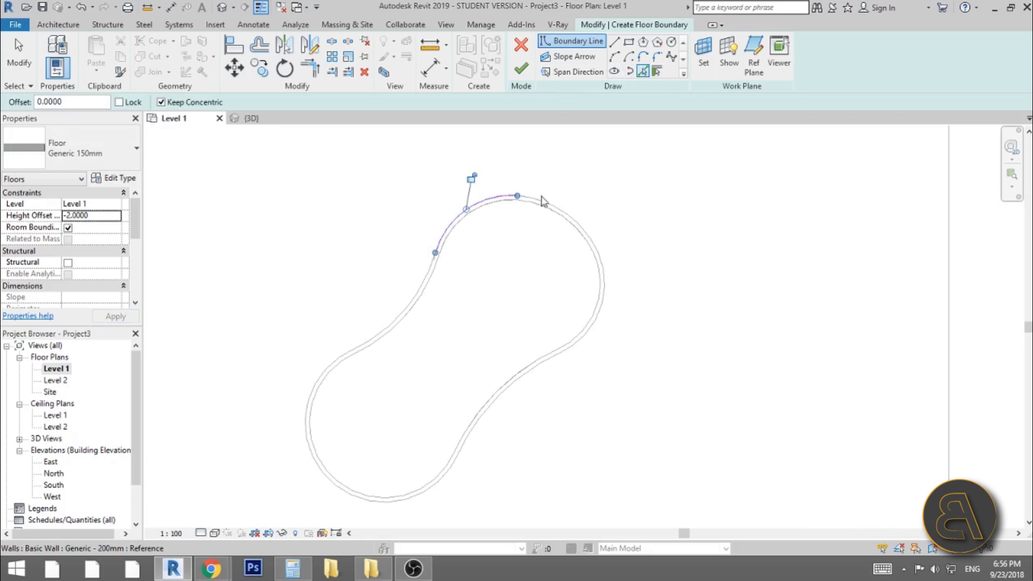
left_click(602, 280)
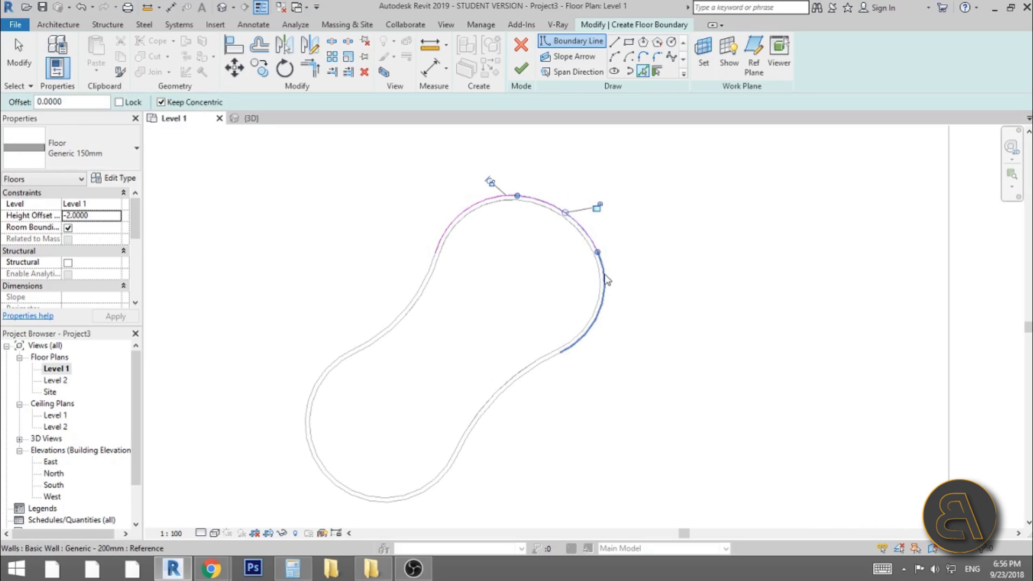
left_click(525, 383)
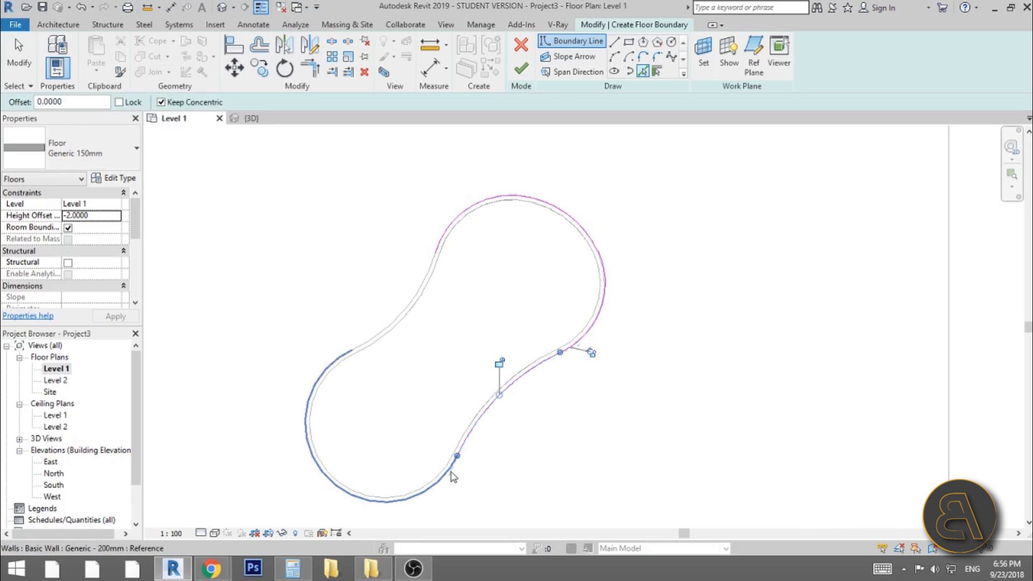
left_click(453, 466)
left_click(384, 338)
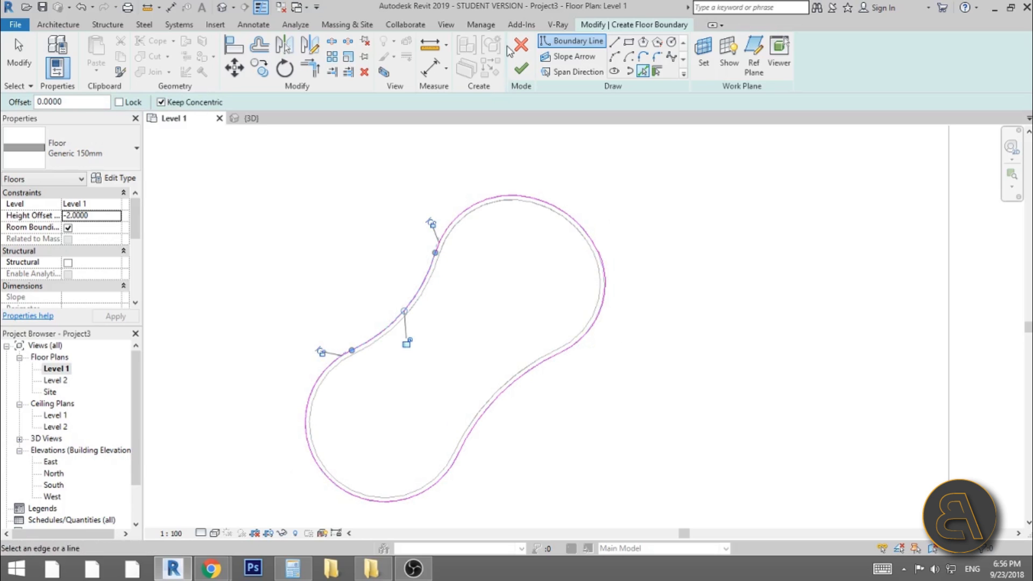
Finish the lower floor without attaching walls to its bottom, and inspect the sunken basin in the default 3D view
left_click(520, 70)
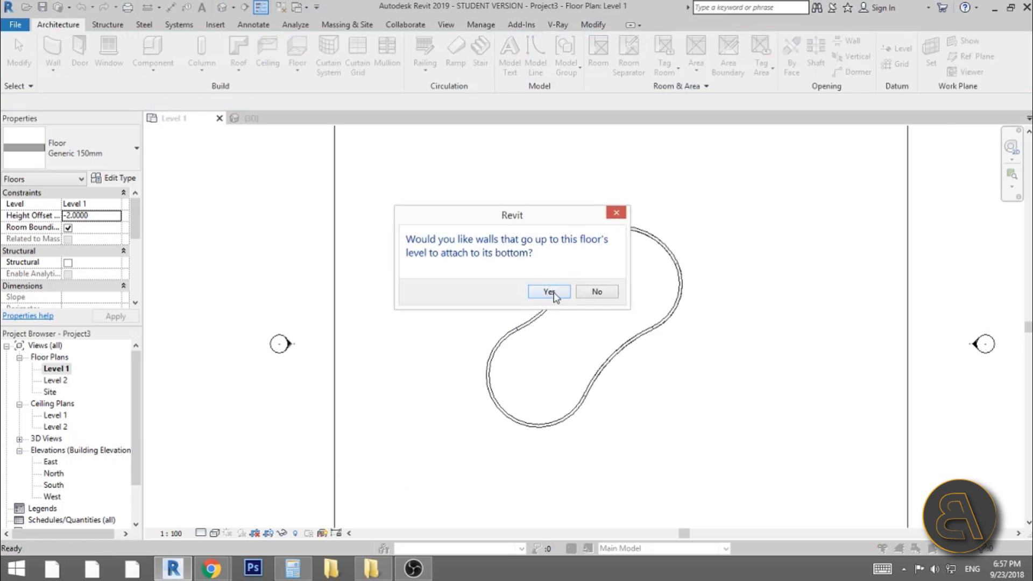
left_click(596, 292)
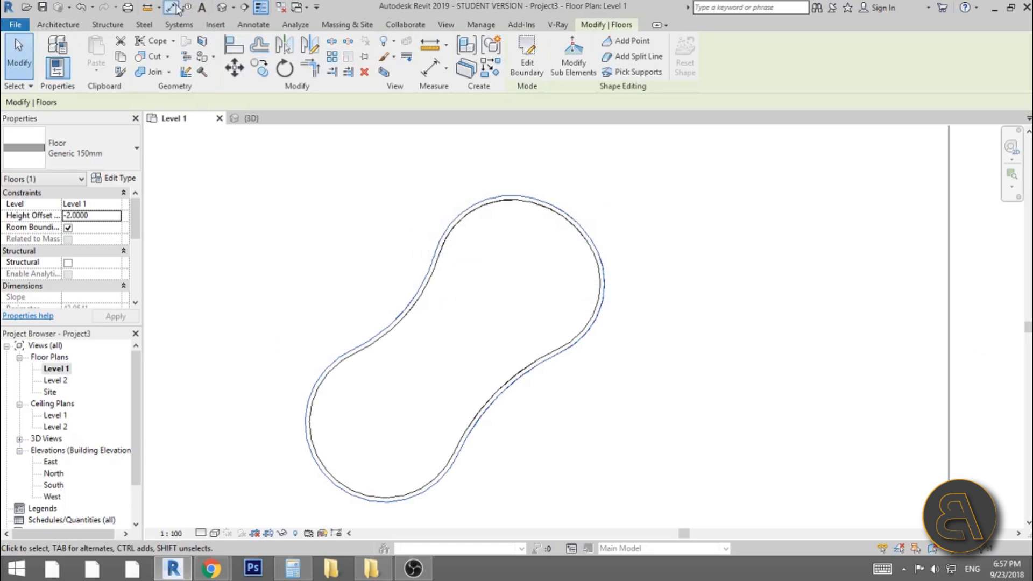
left_click(224, 8)
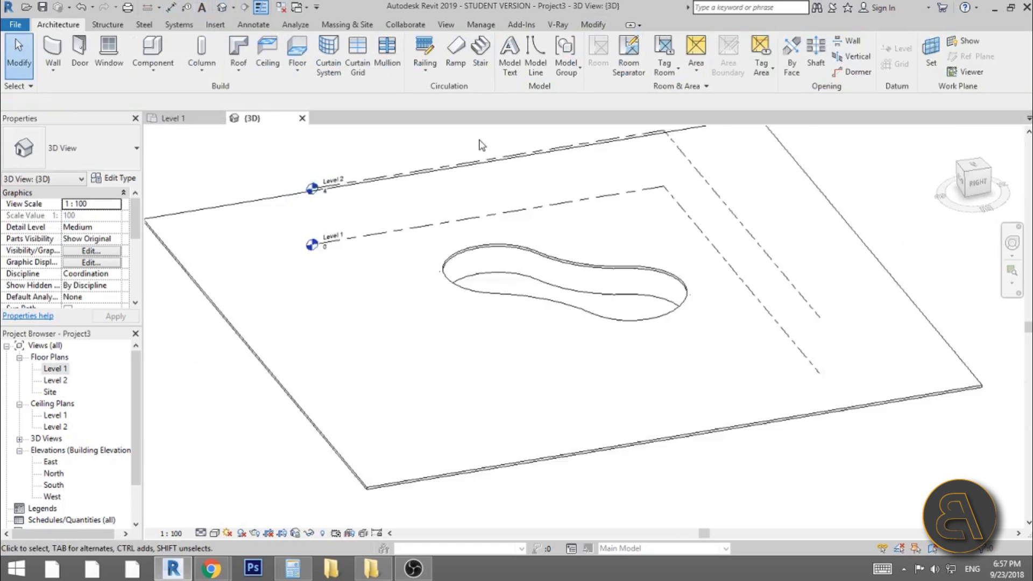
middle_click_drag(479, 145, 555, 315, "shift")
scroll(398, 296, "up", 4)
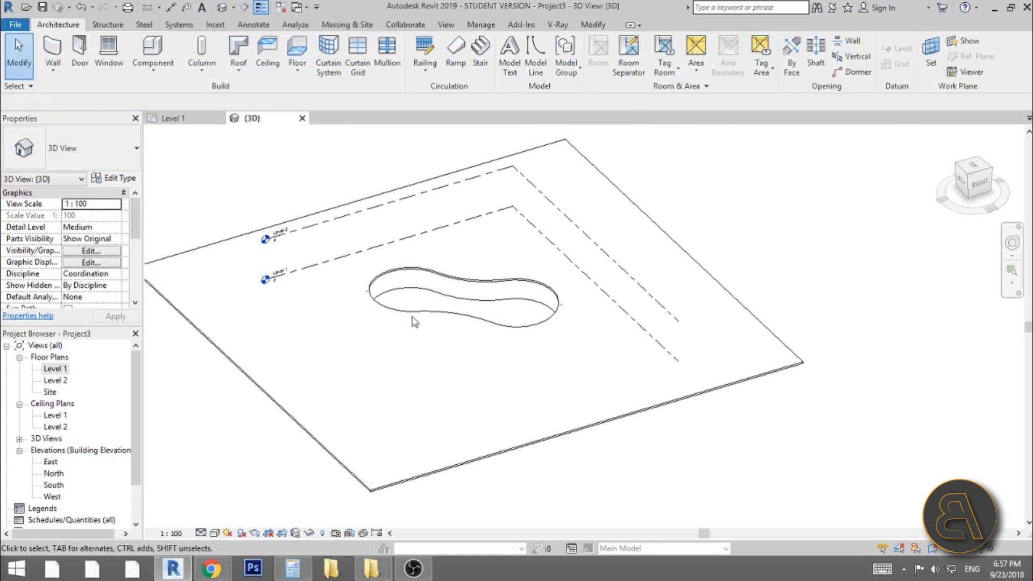
Create a new family from the English Metric Lighting Fixture wall based template
key("ctrl+z")
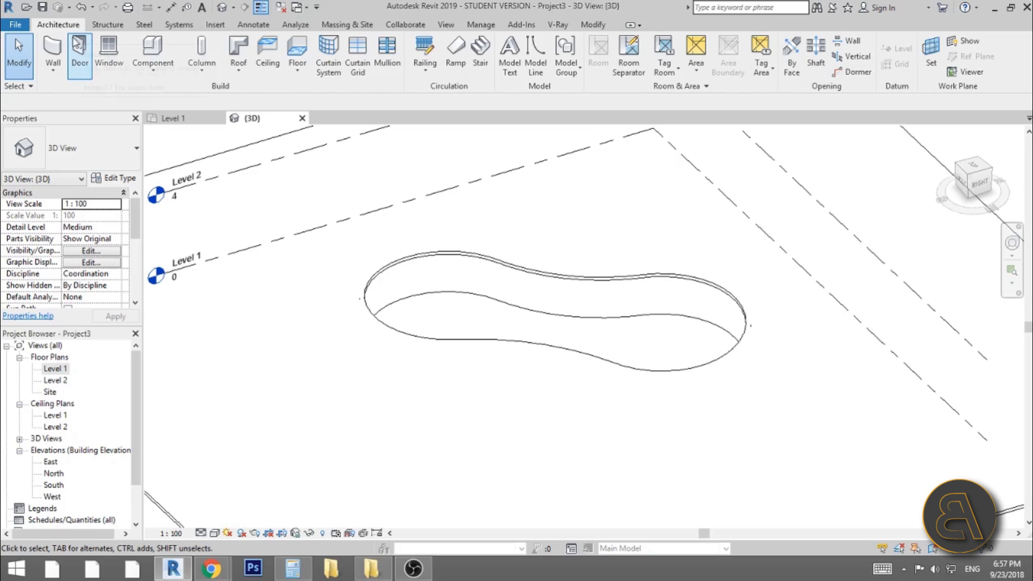
left_click(15, 24)
mouse_move(43, 74)
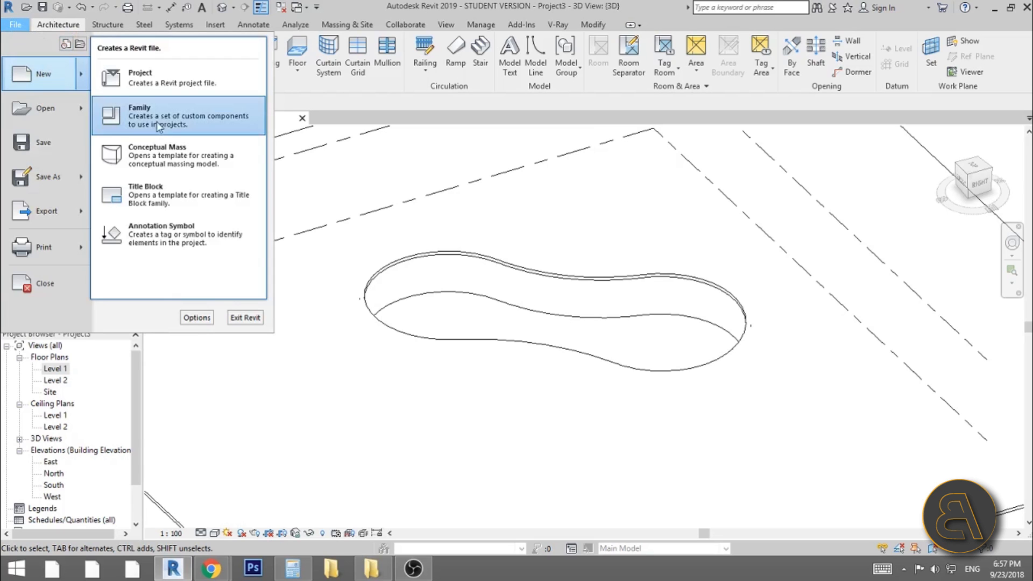
left_click(157, 122)
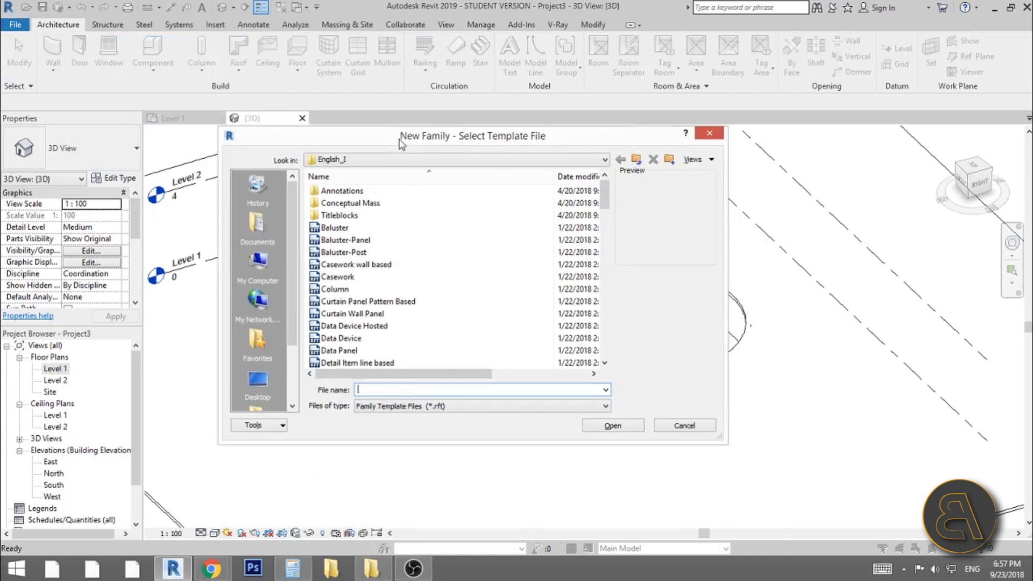
left_click(639, 161)
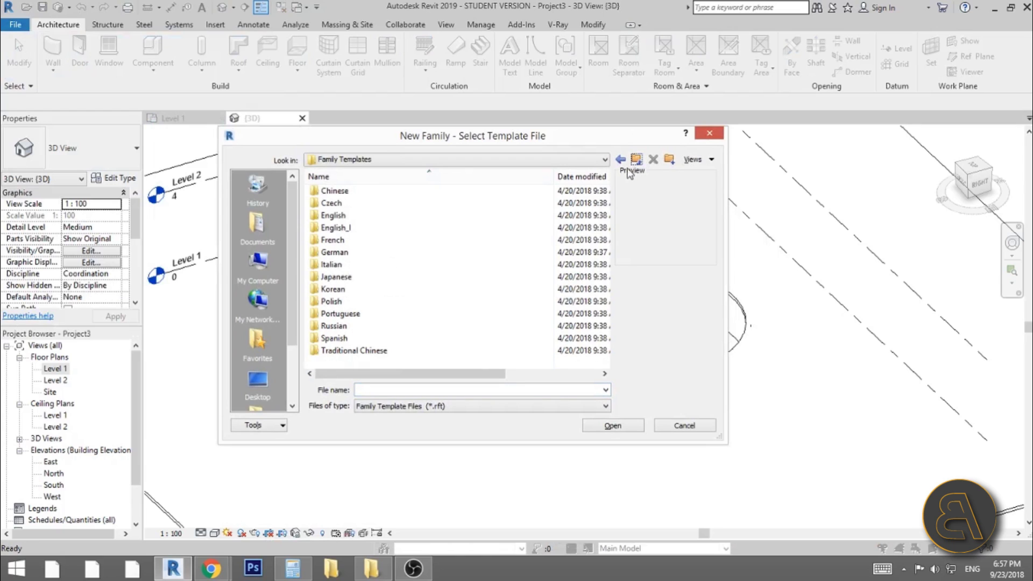
double_click(362, 216)
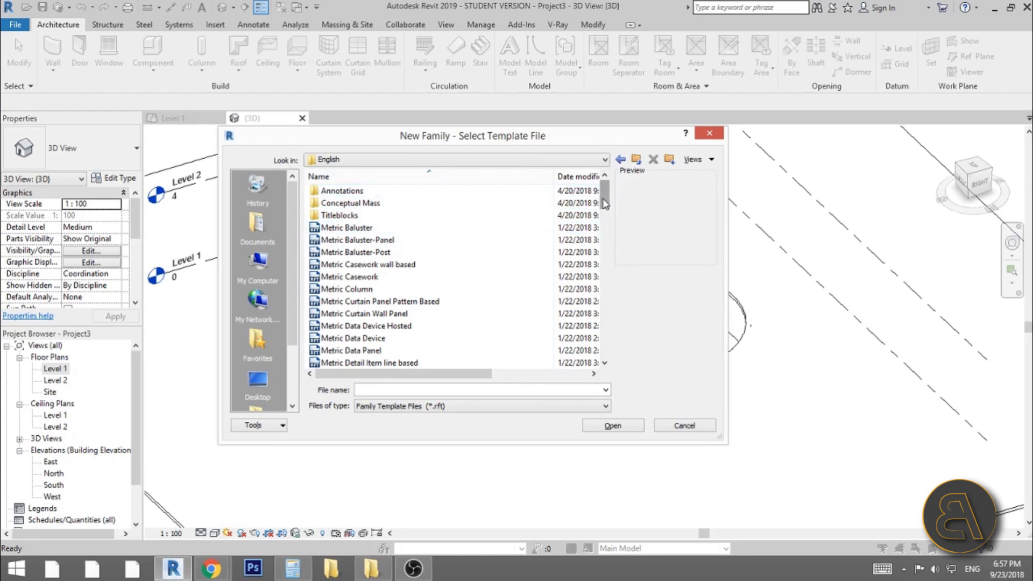
left_click_drag(605, 204, 610, 288)
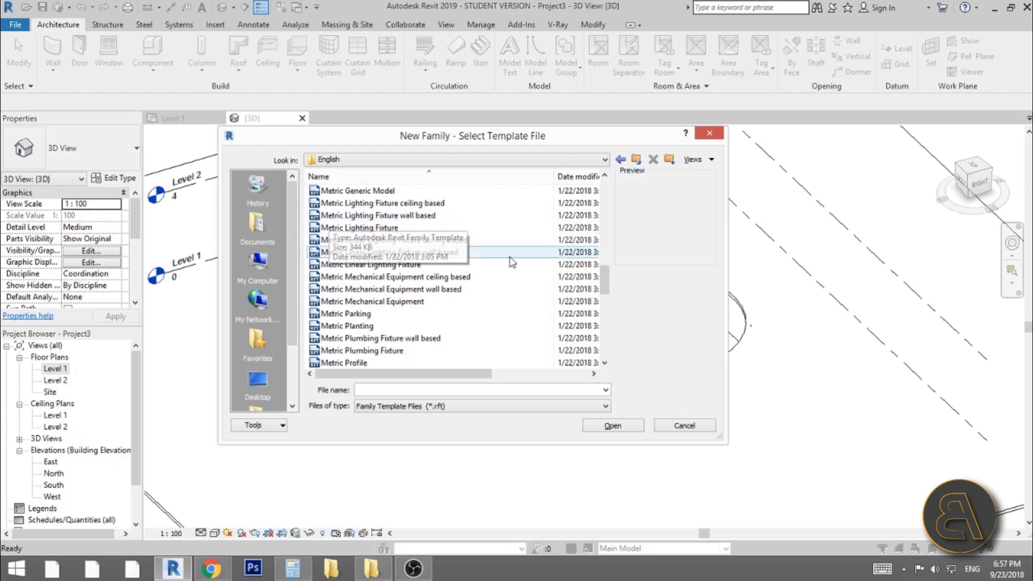
left_click_drag(594, 142, 393, 161)
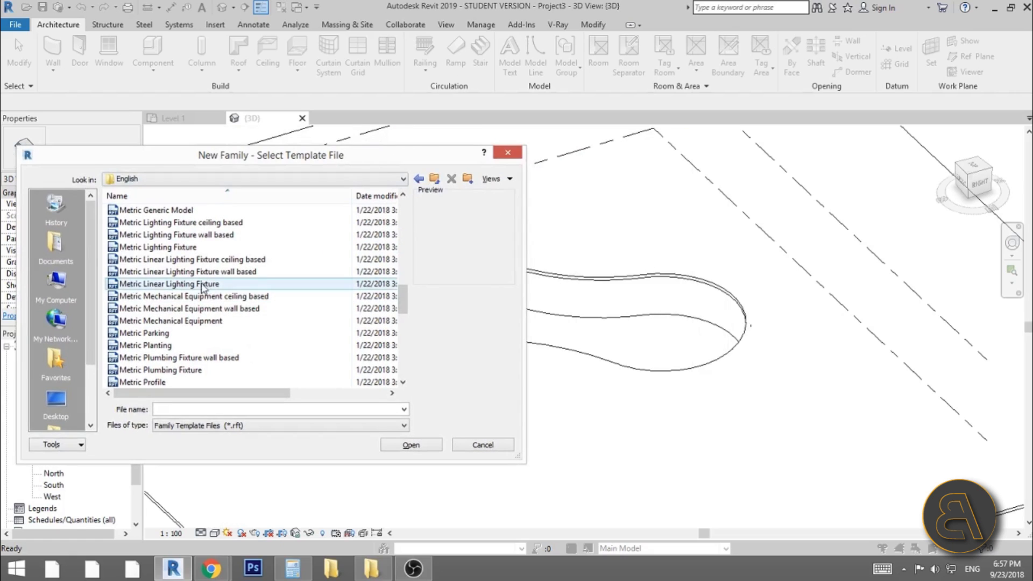
left_click(180, 237)
left_click(408, 447)
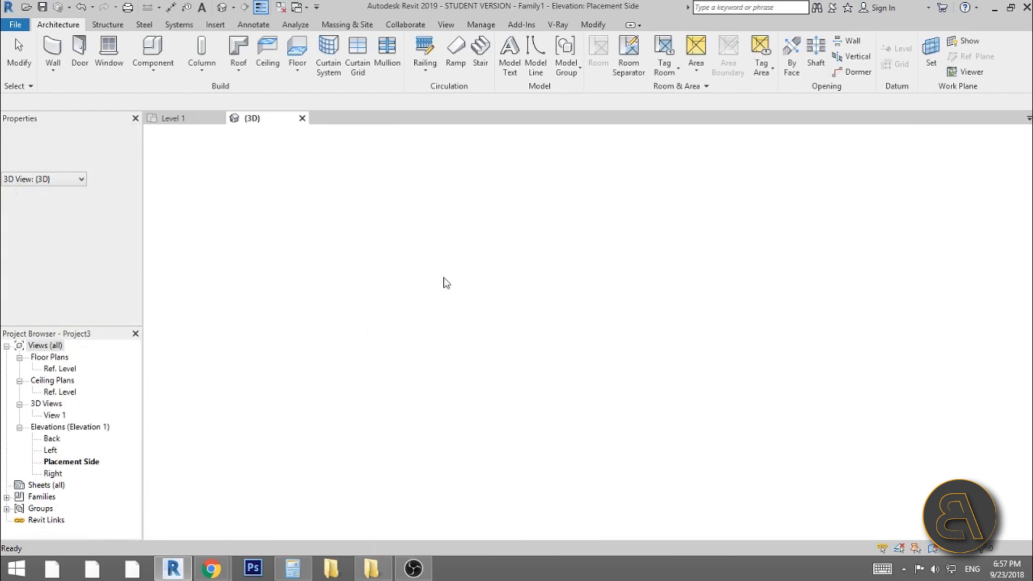
Change the family's host wall in the Ref. Level plan to the Generic - 200mm type
left_click(377, 351)
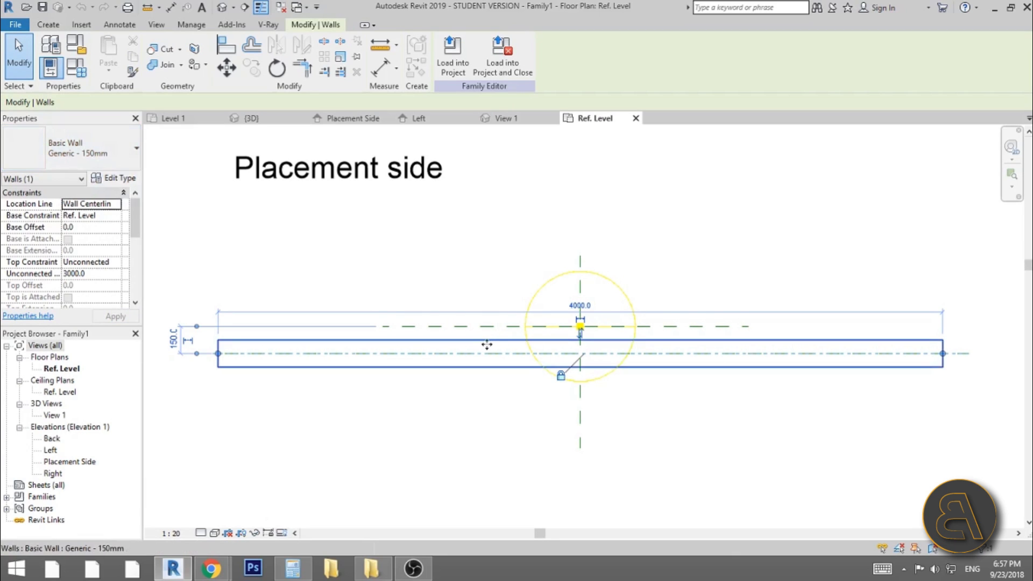
left_click(83, 157)
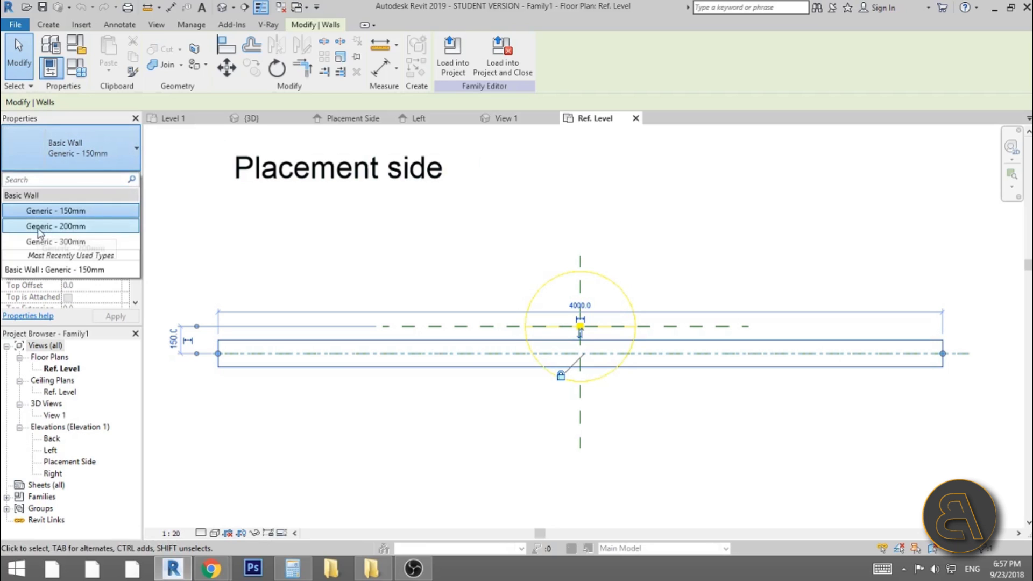
left_click(55, 226)
left_click(434, 265)
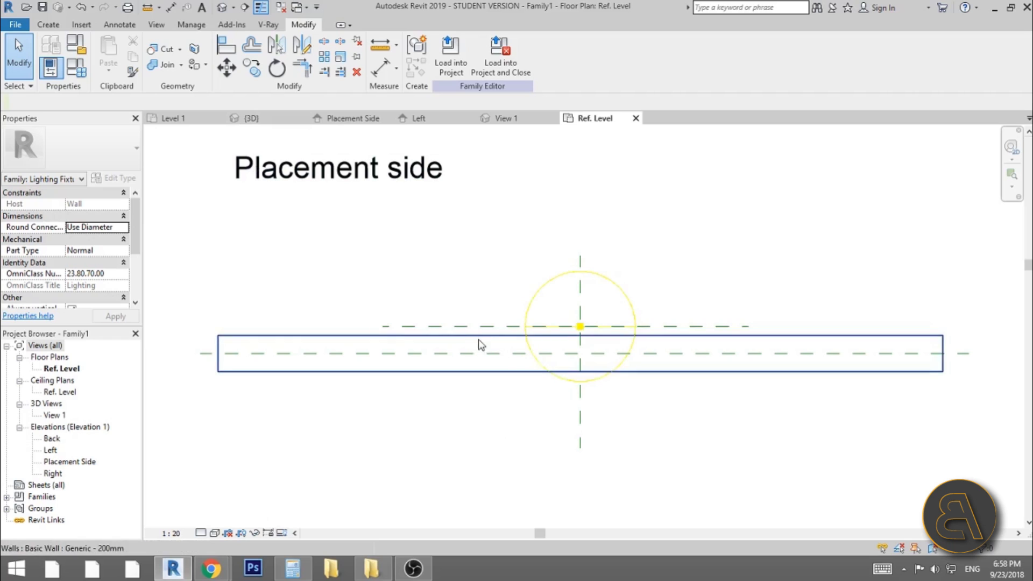
Set the Light Source Axis (F/R) reference plane 30 mm from the near face of the host wall
scroll(525, 339, "up", 2)
left_click(487, 323)
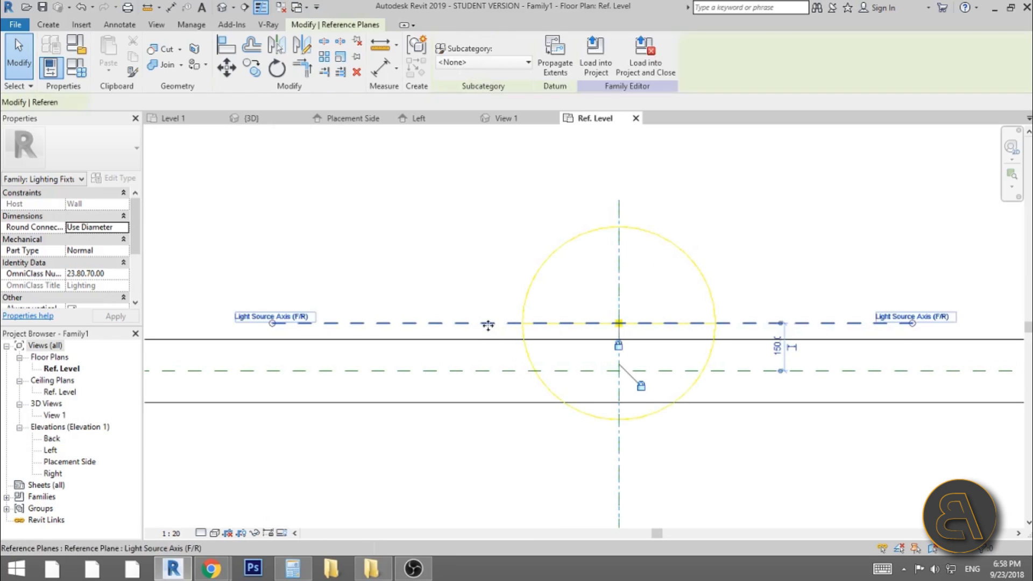
scroll(810, 356, "up", 1)
left_click(771, 378)
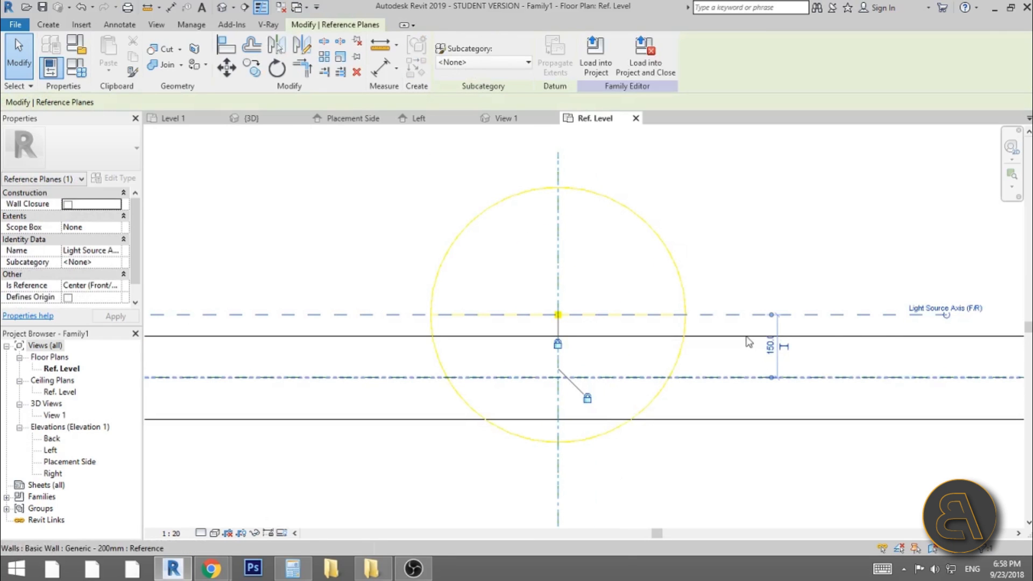
left_click(747, 342)
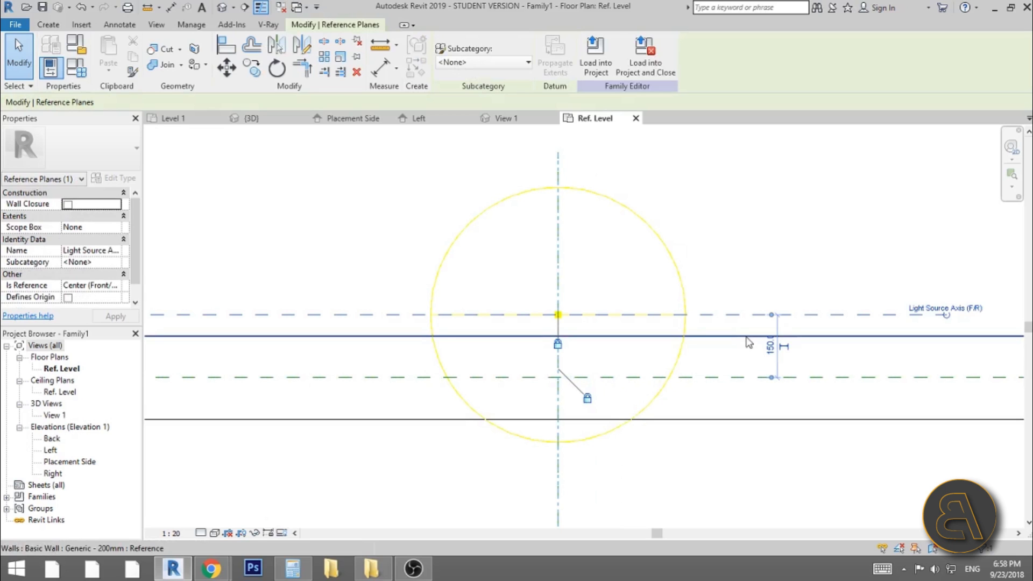
scroll(771, 324, "up", 1)
left_click(772, 325)
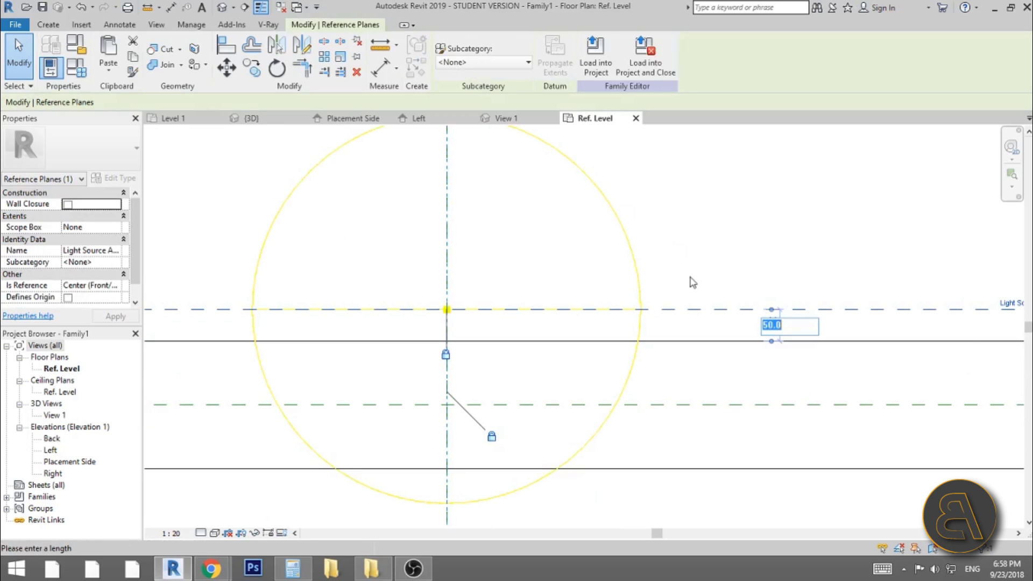
type("30")
key("Return")
left_click(648, 189)
scroll(616, 220, "down", 2)
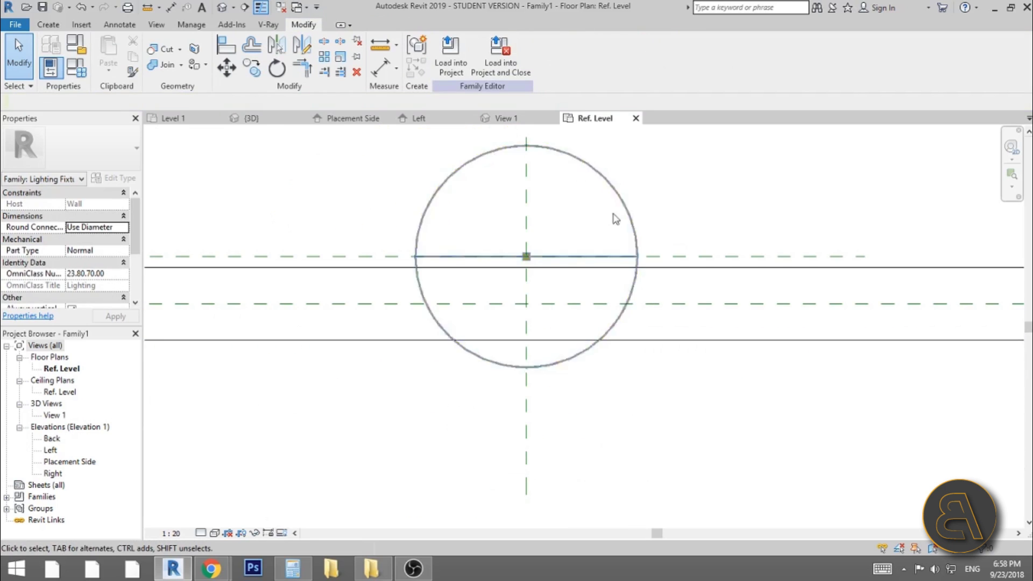
scroll(520, 257, "down", 1)
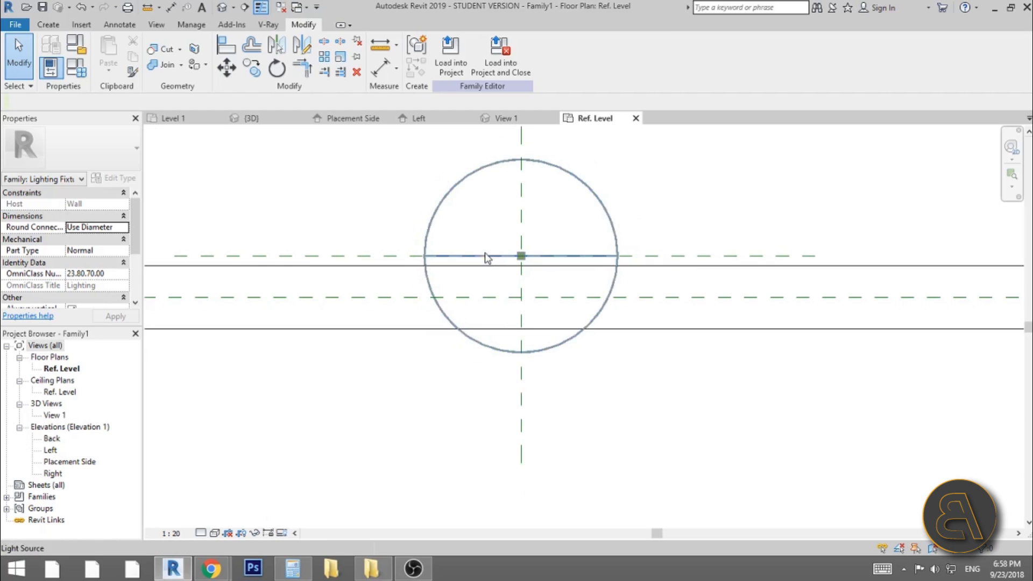
scroll(447, 232, "up", 1)
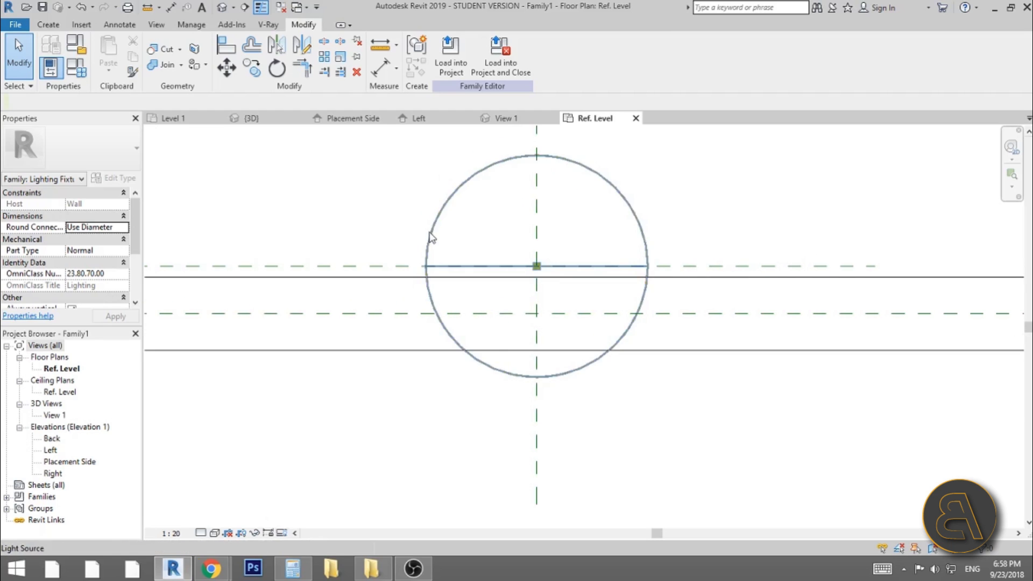
scroll(426, 240, "down", 1)
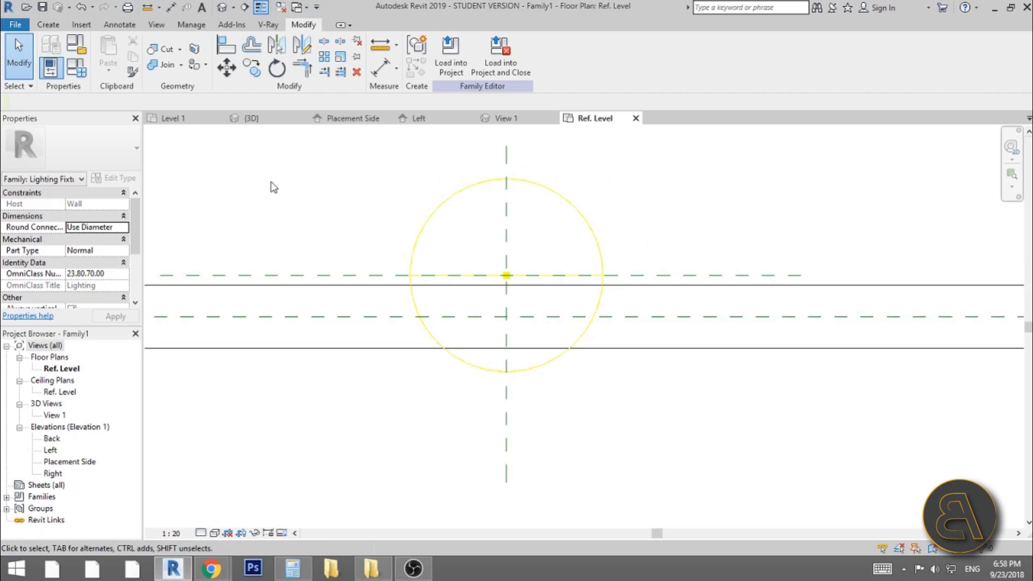
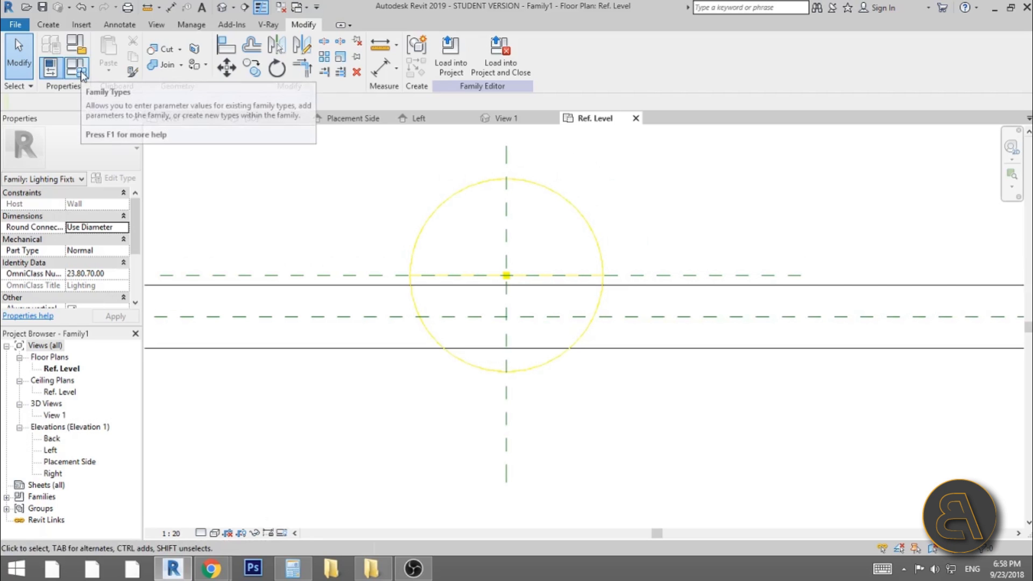
Set the Color Filter parameter in the family types to Green
left_click(81, 71)
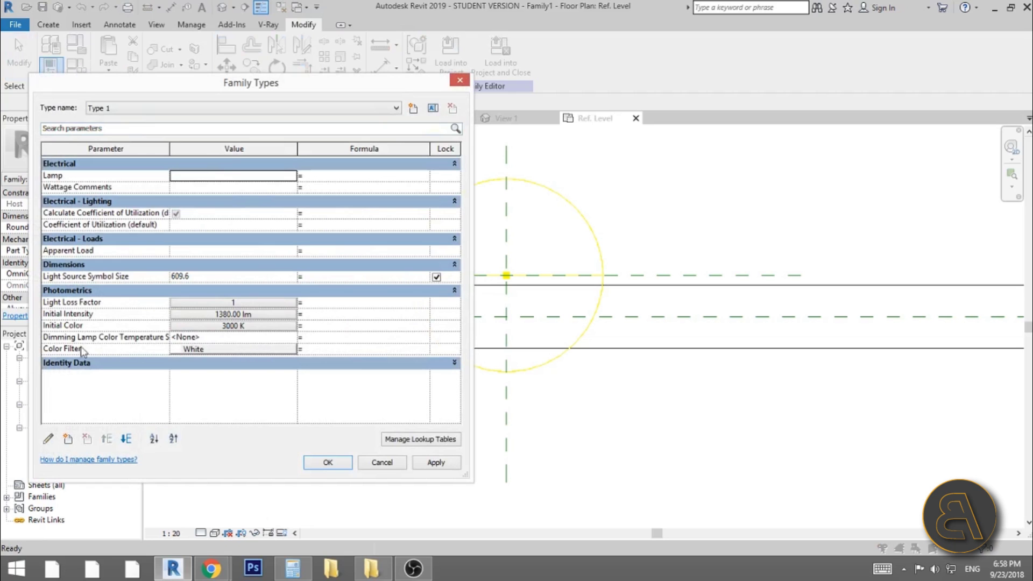
left_click(183, 350)
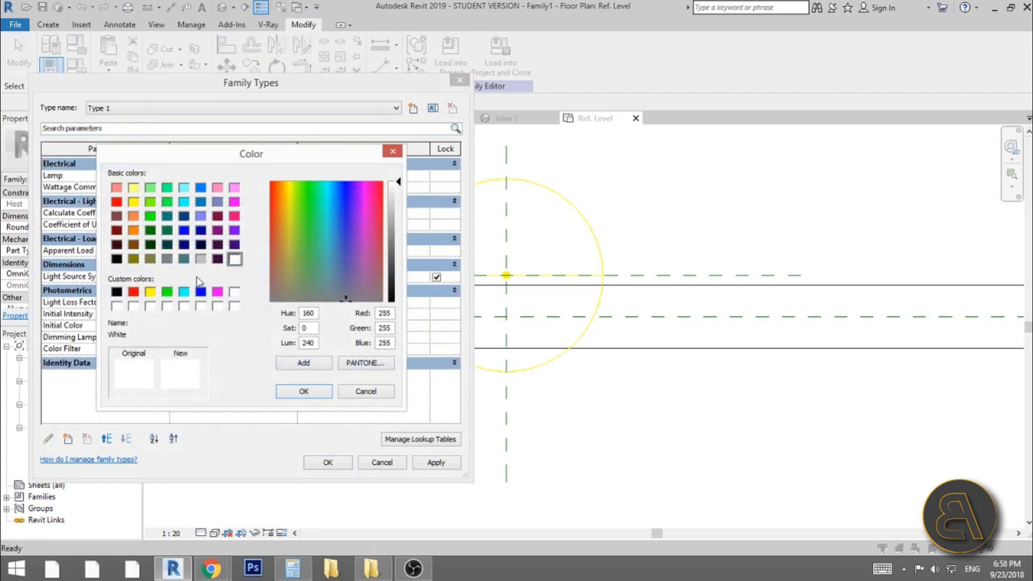
left_click(167, 292)
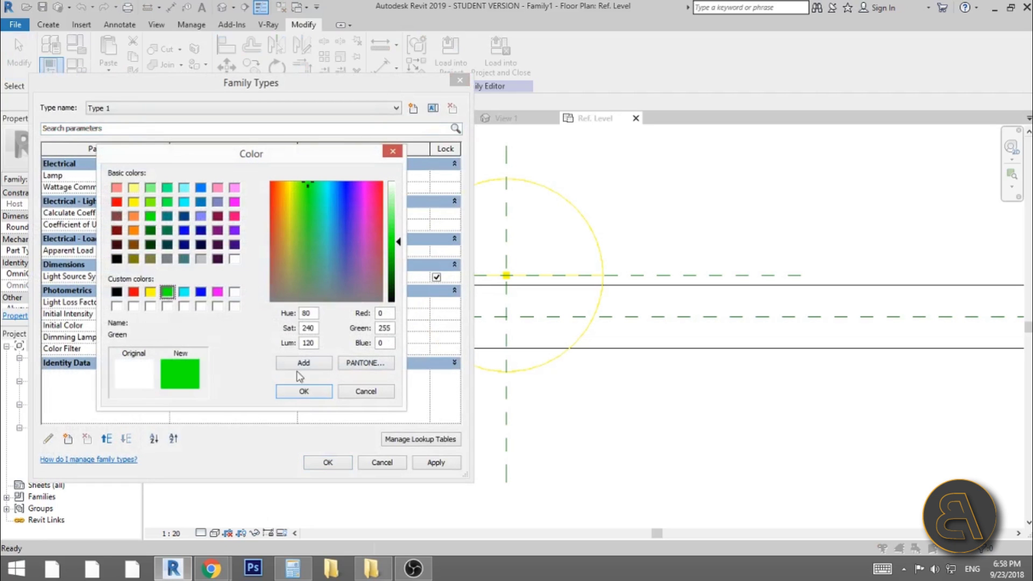
left_click(303, 393)
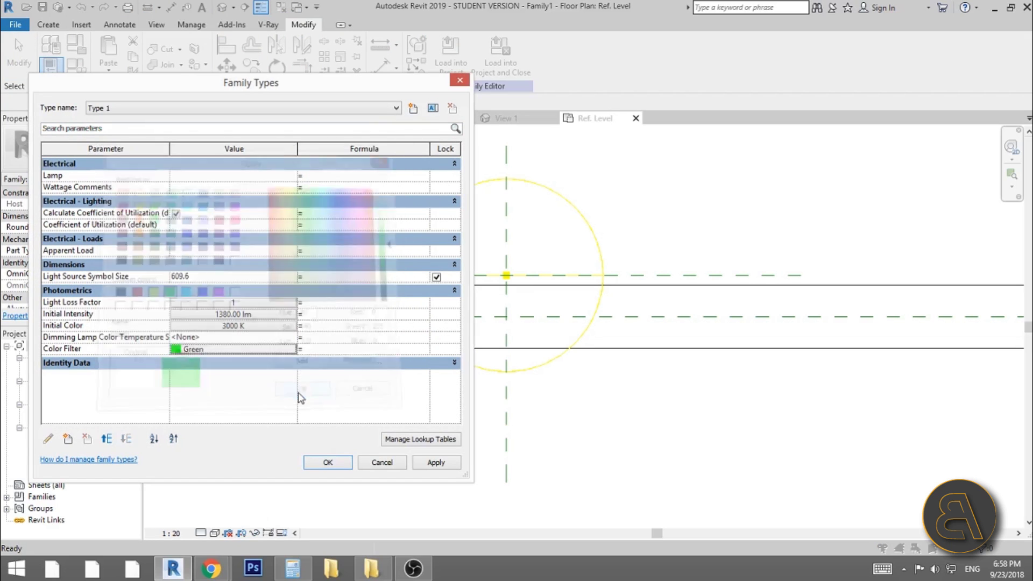
Set the light's Initial Intensity to a luminous flux of 10380 lm and apply the family type changes
left_click(205, 316)
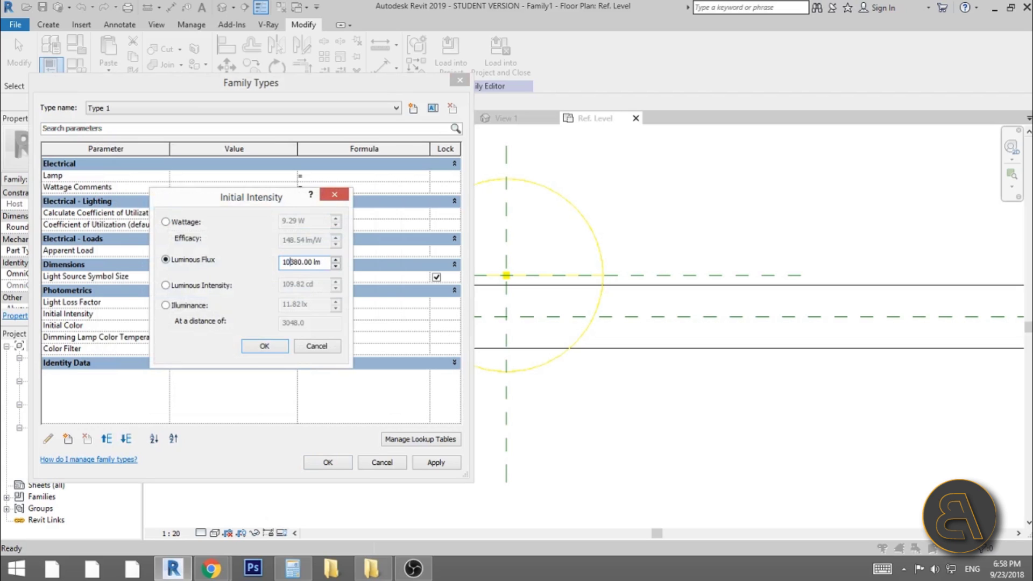
left_click(265, 346)
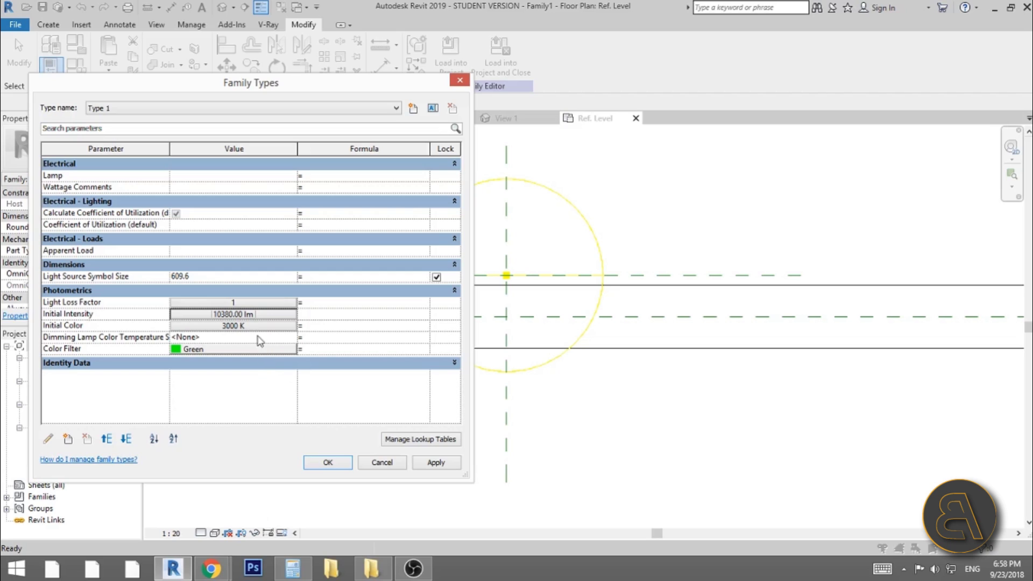
left_click(423, 466)
left_click(328, 463)
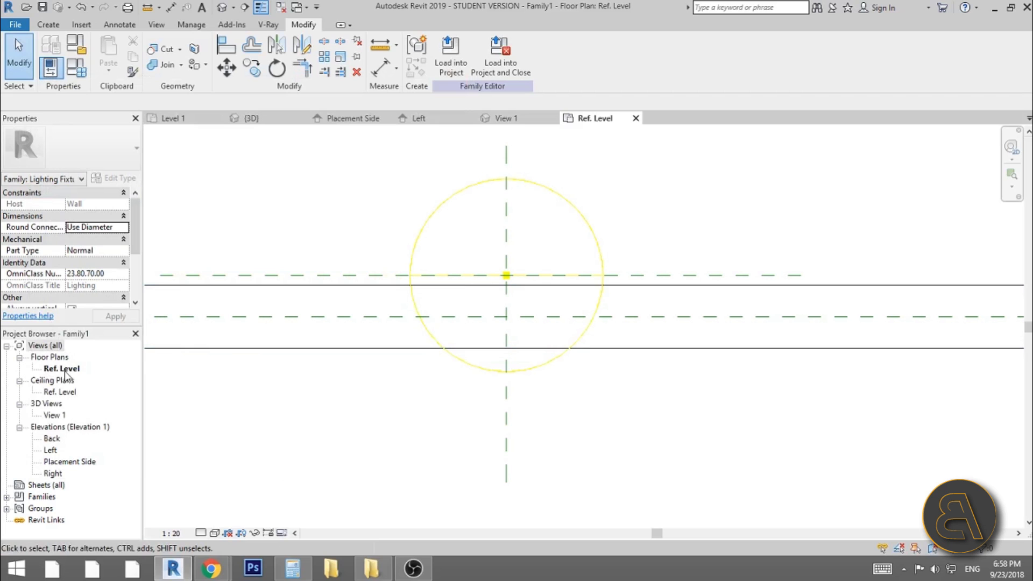
Create a void extrusion in the Placement Side elevation from a 30 mm radius circle centred on the light source
double_click(54, 465)
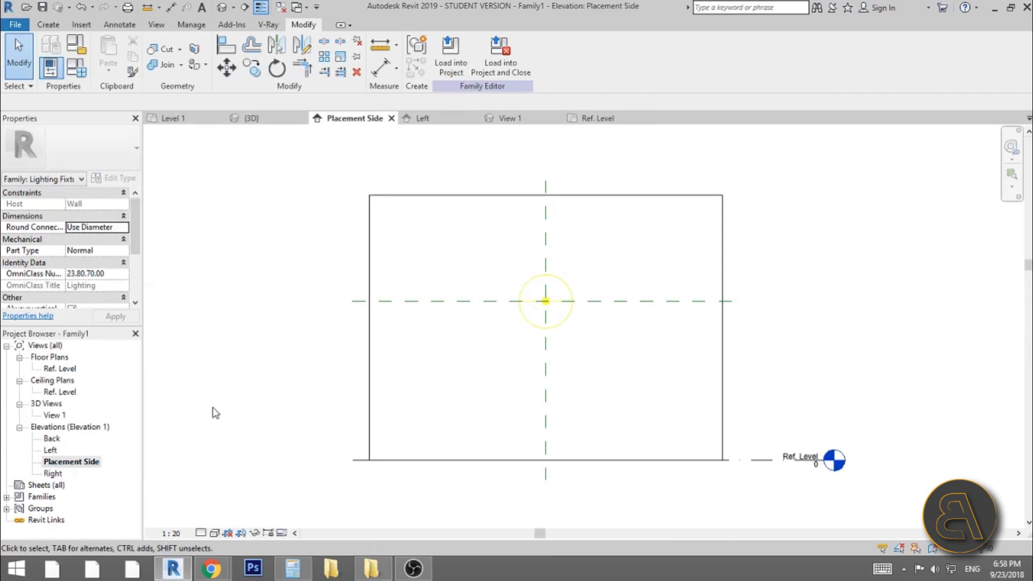
scroll(543, 317, "up", 3)
scroll(526, 315, "up", 1)
left_click(47, 24)
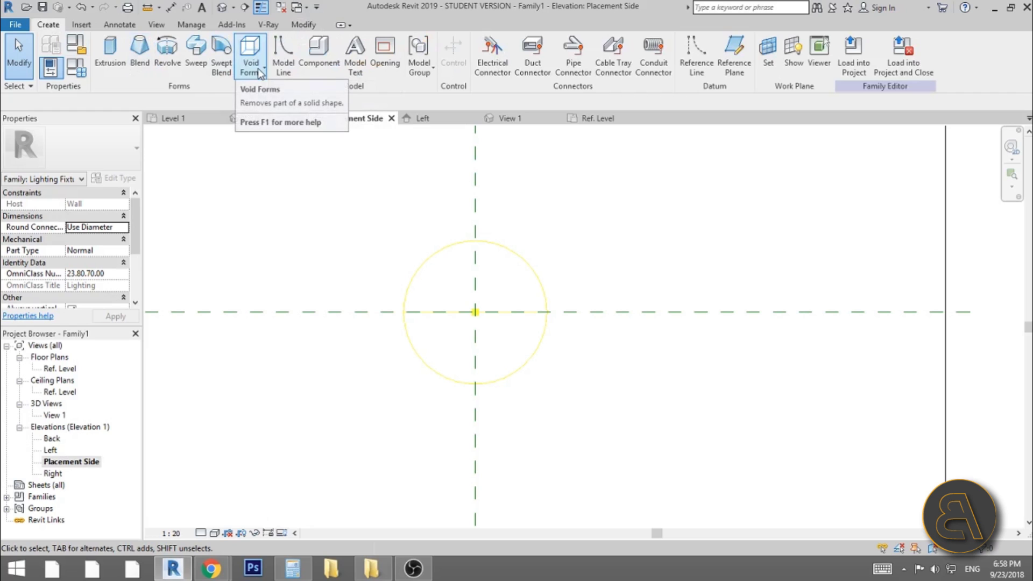
left_click(251, 59)
left_click(271, 94)
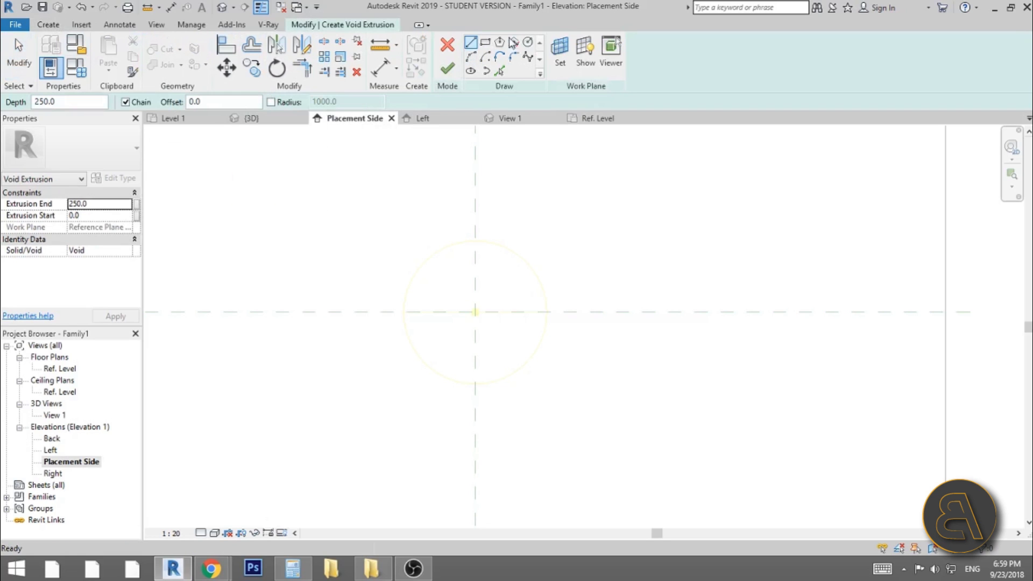
left_click(530, 43)
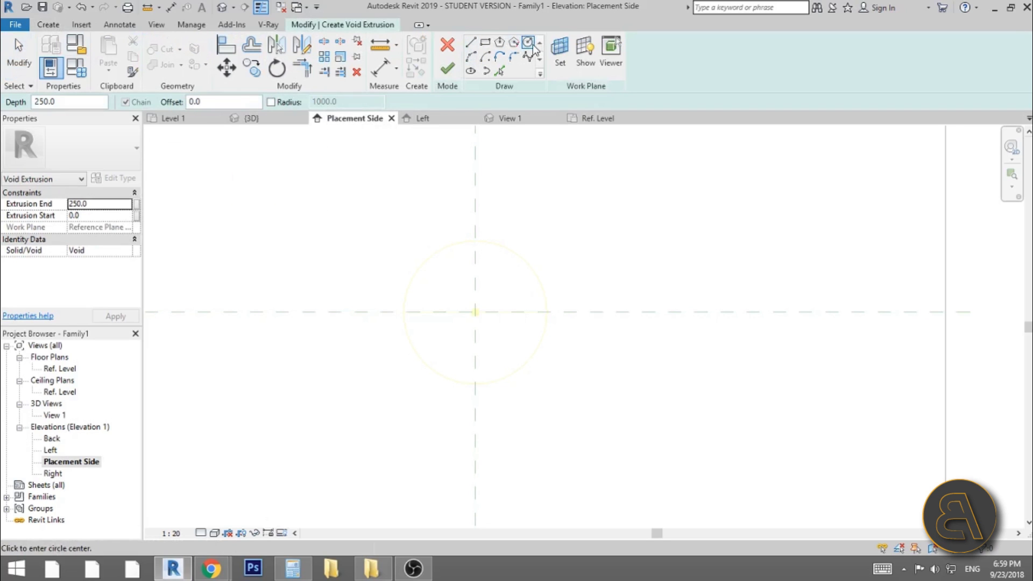
left_click(475, 312)
scroll(473, 305, "up", 2)
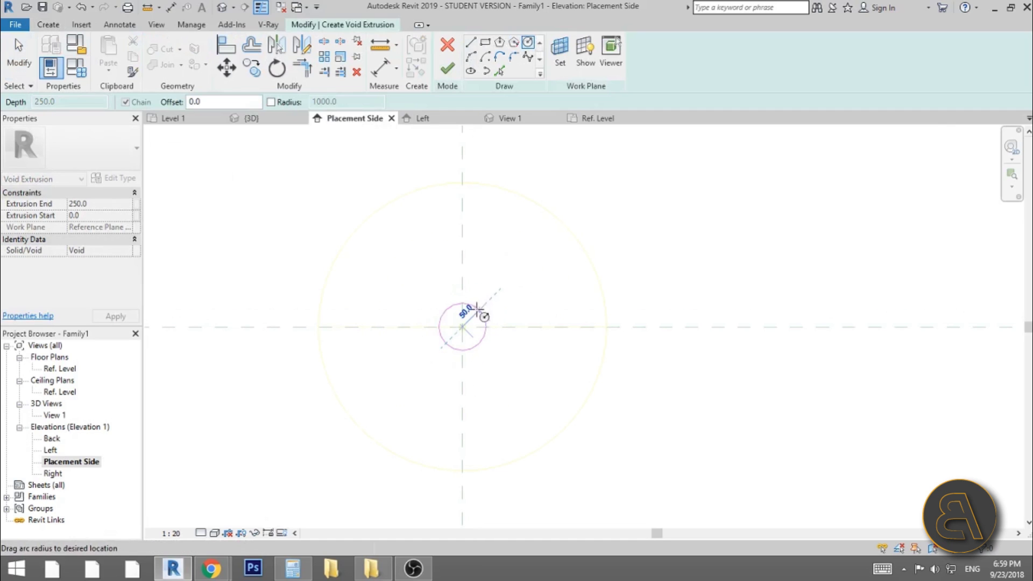
left_click(474, 318)
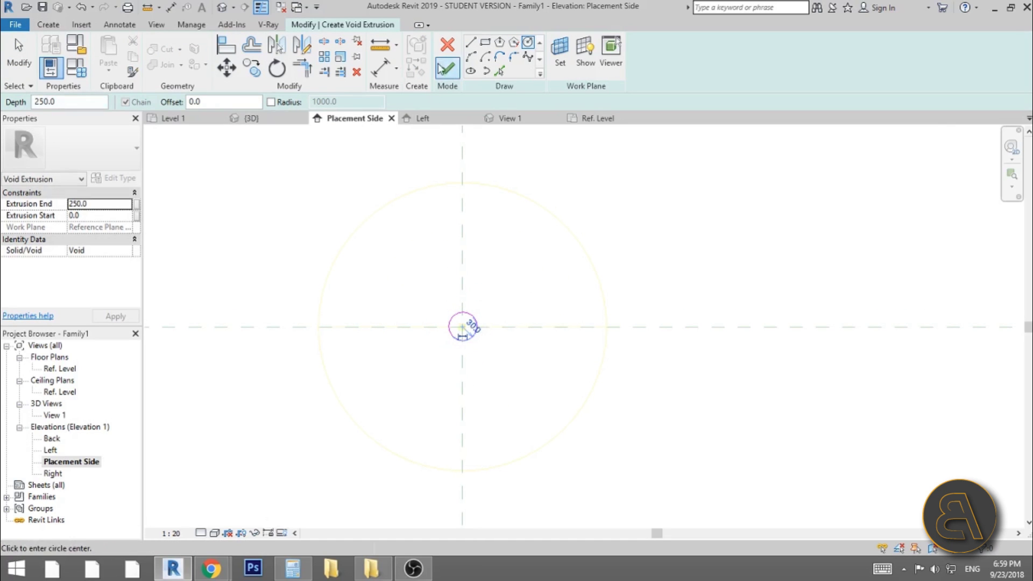
left_click(447, 68)
Shorten the void extrusion to a depth of 130 mm in the Left elevation, ending it at the host wall's centreline
double_click(52, 450)
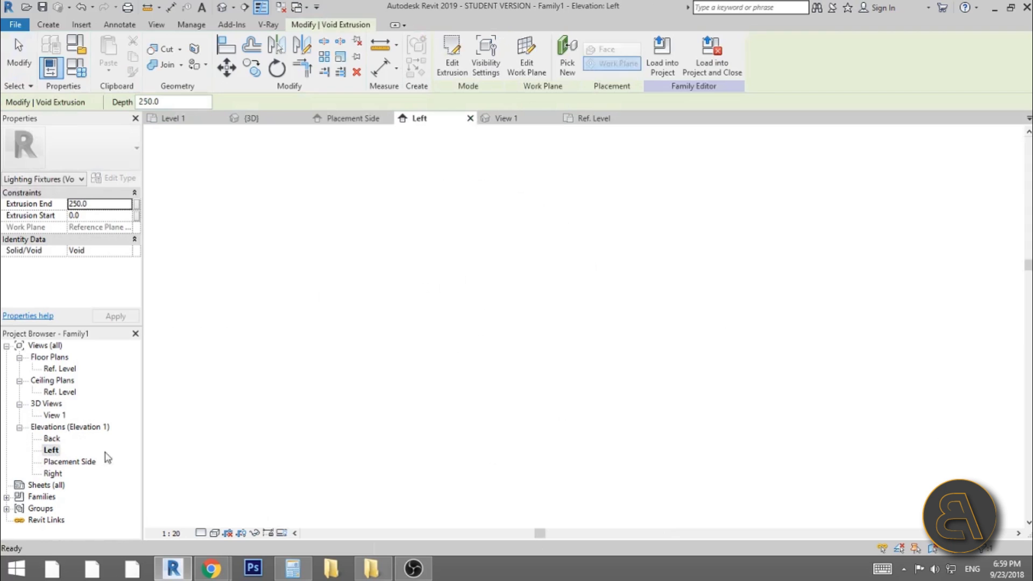
scroll(646, 330, "up", 4)
scroll(608, 272, "up", 2)
left_click_drag(627, 315, 527, 321)
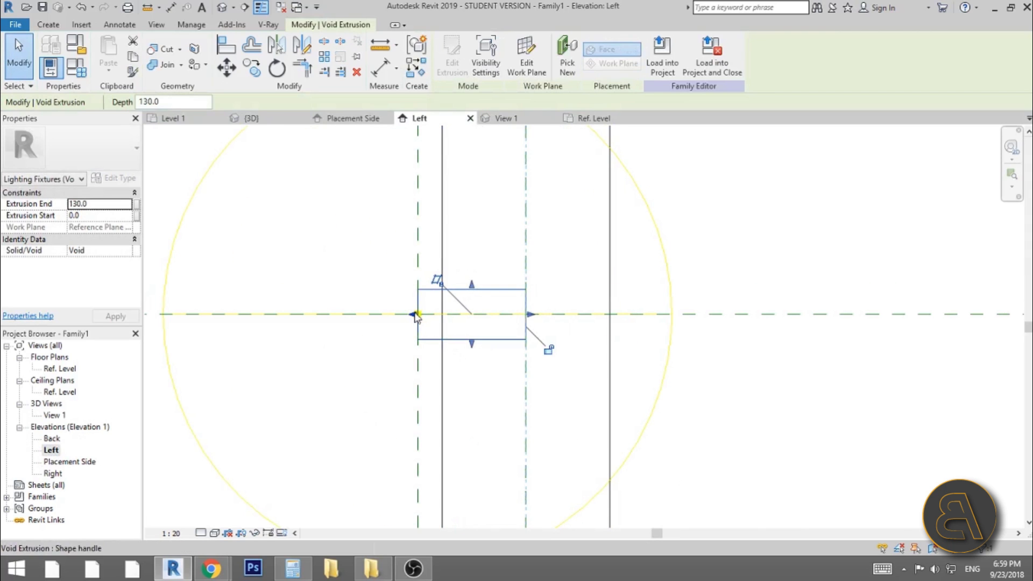
Cut the host wall's geometry with the cylindrical void extrusion in the Left elevation
left_click(365, 390)
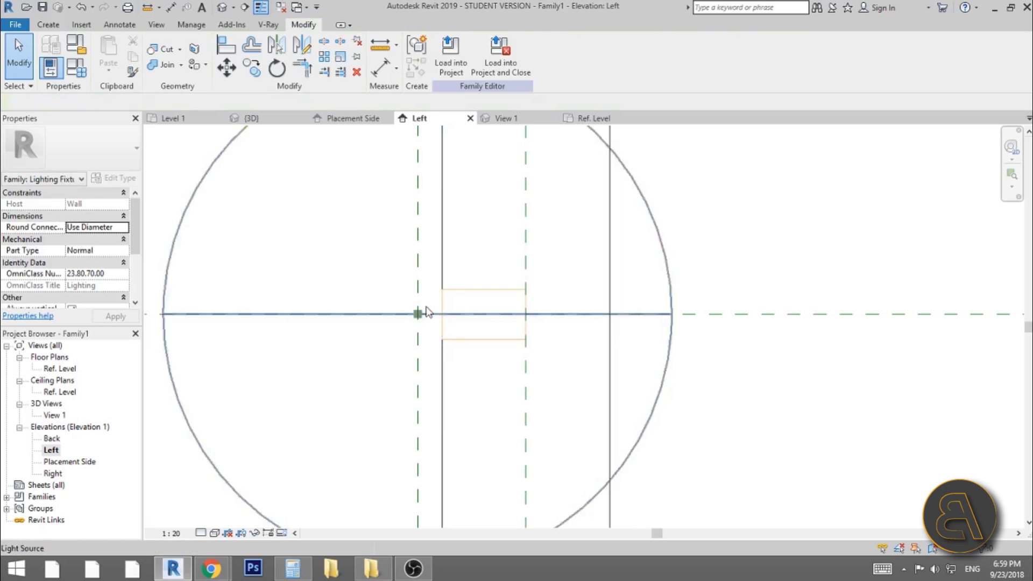
scroll(506, 286, "up", 2)
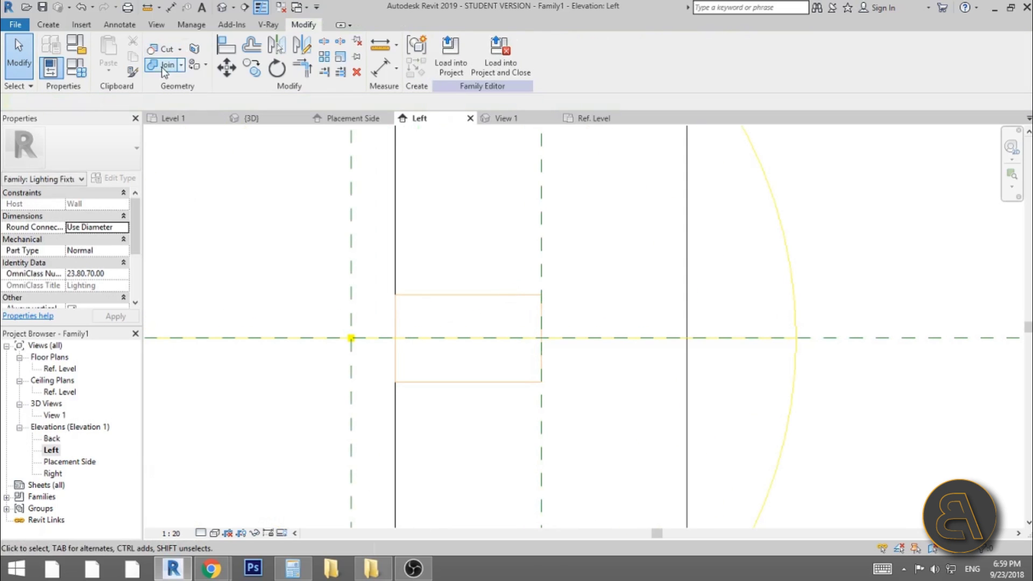
left_click(161, 49)
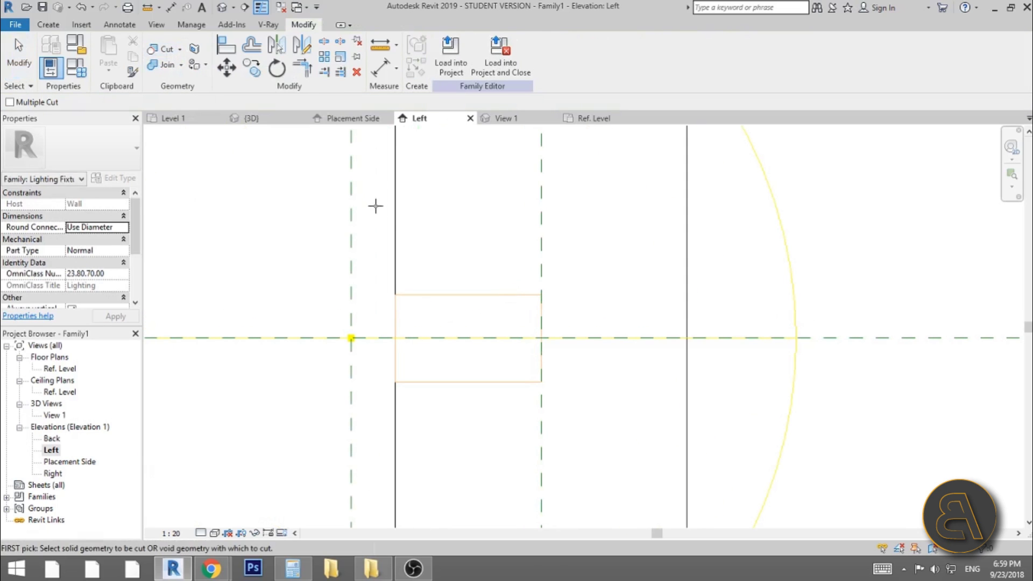
left_click(396, 222)
left_click(417, 297)
key("Escape")
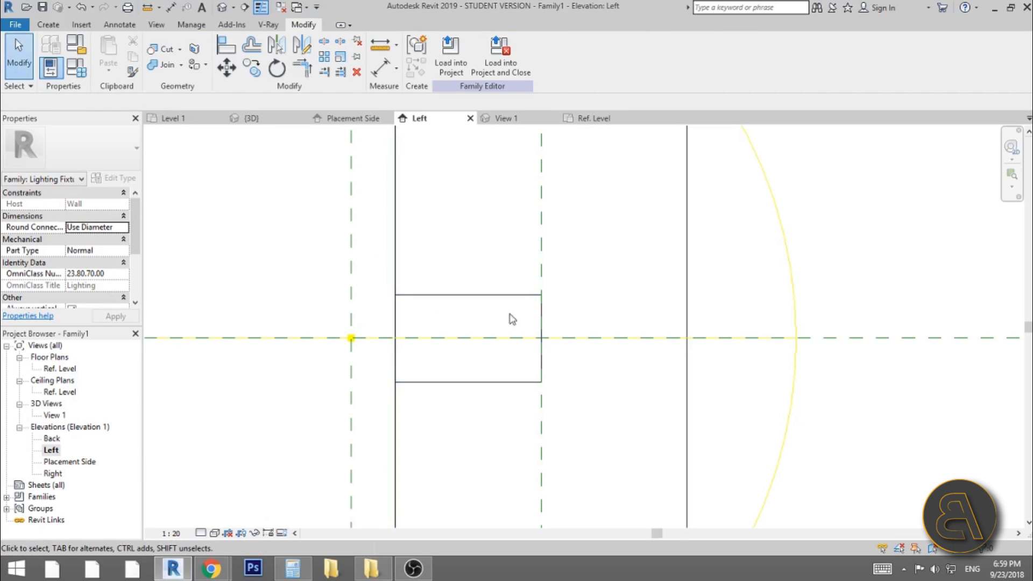
Examine the round recess in the host wall in a 3D view and return to the Left elevation
left_click(244, 8)
middle_click_drag(604, 364, 335, 311, "shift")
scroll(646, 321, "up", 3)
middle_click_drag(422, 300, 438, 231, "shift")
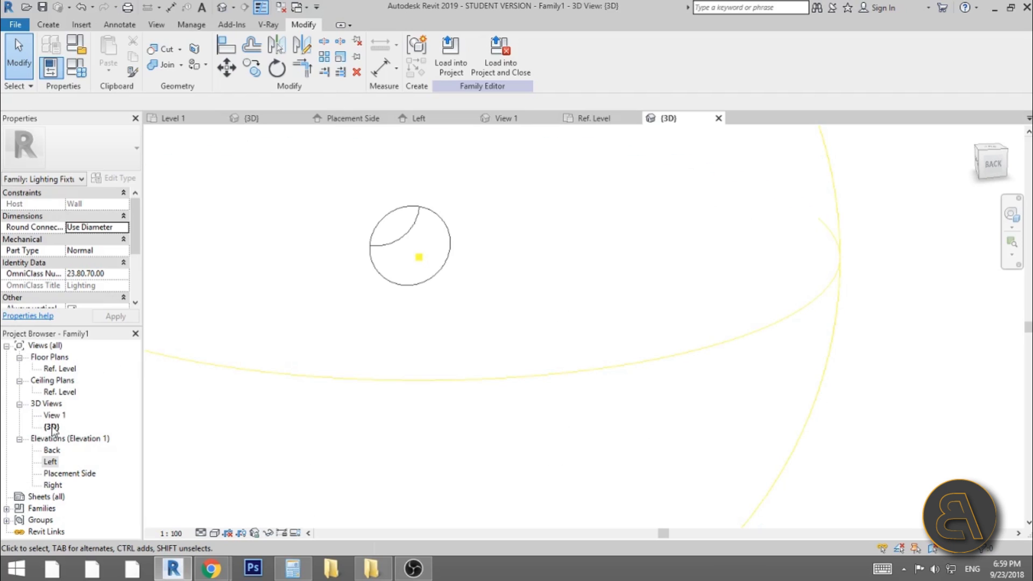
double_click(51, 462)
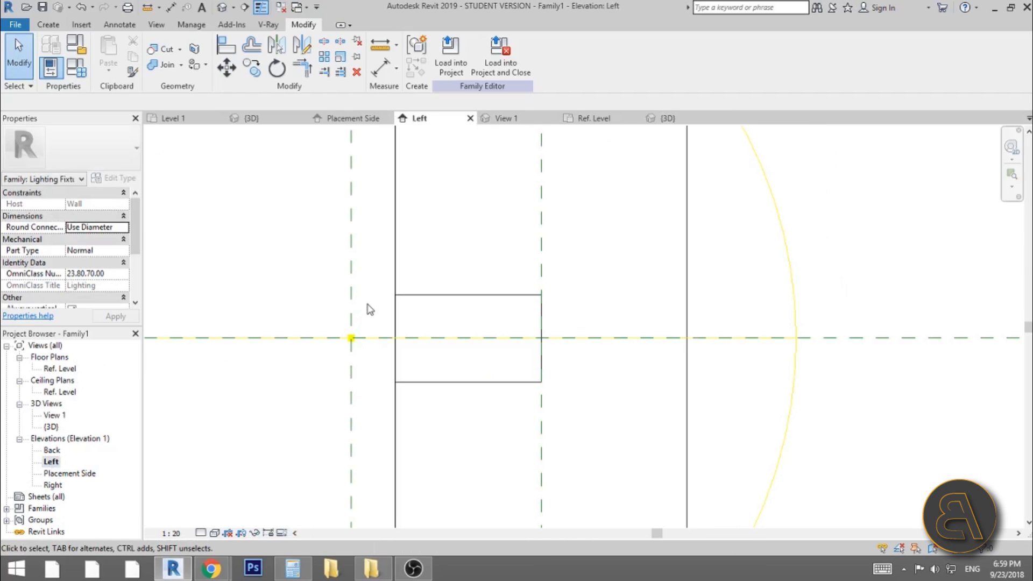
scroll(388, 320, "down", 1)
scroll(409, 302, "up", 3)
scroll(402, 295, "down", 1)
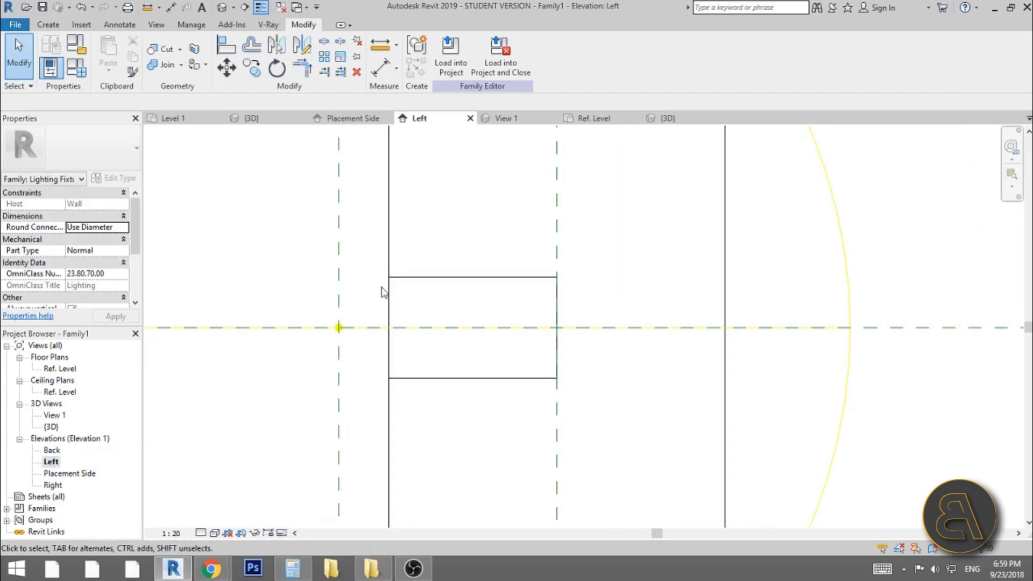
Start a revolve and sketch a horizontal axis line about 165 mm long through the recess along the light source's axis
left_click(60, 28)
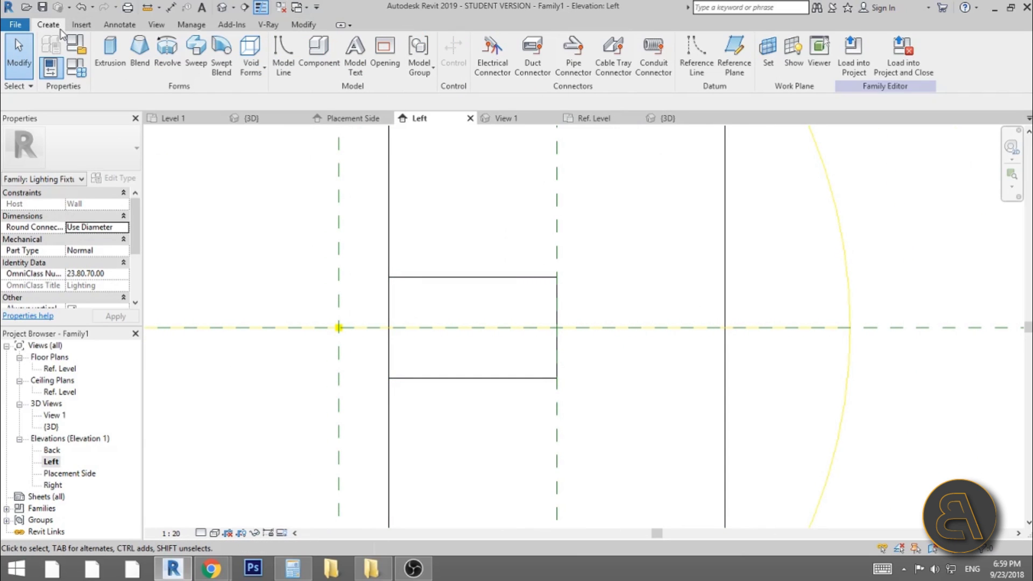
left_click(164, 60)
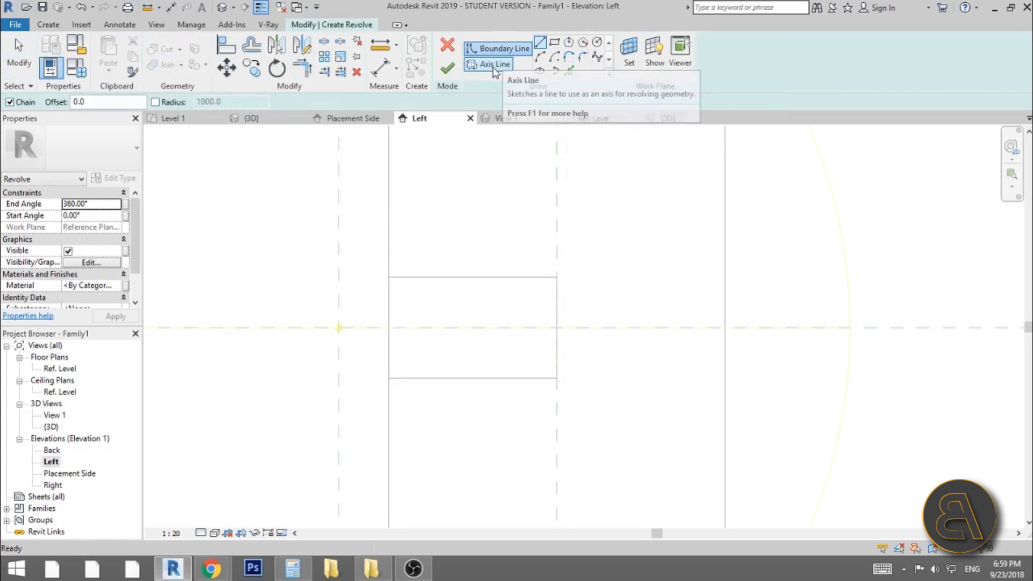
left_click(492, 65)
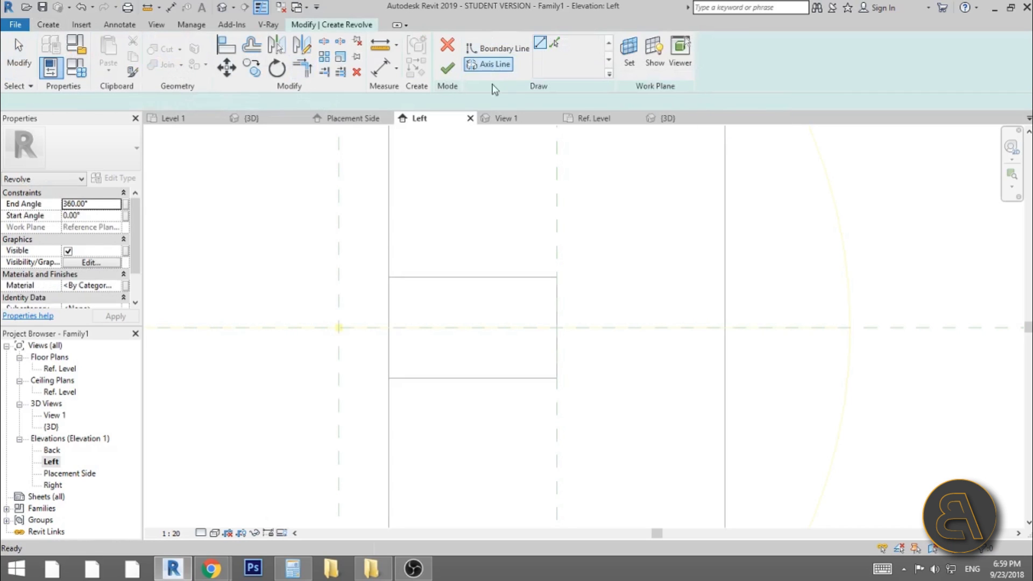
left_click(355, 327)
left_click(631, 326)
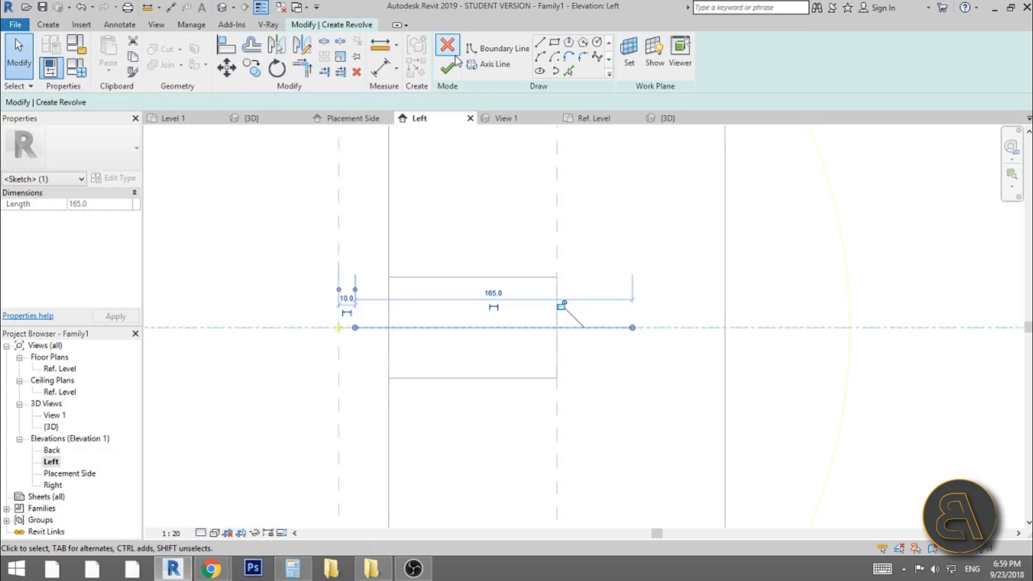
Sketch the housing's boundary lines from the recess end along its 30 mm radius, with a 5 mm thick lip outside the wall and an inner edge 25 mm off the axis
left_click(499, 54)
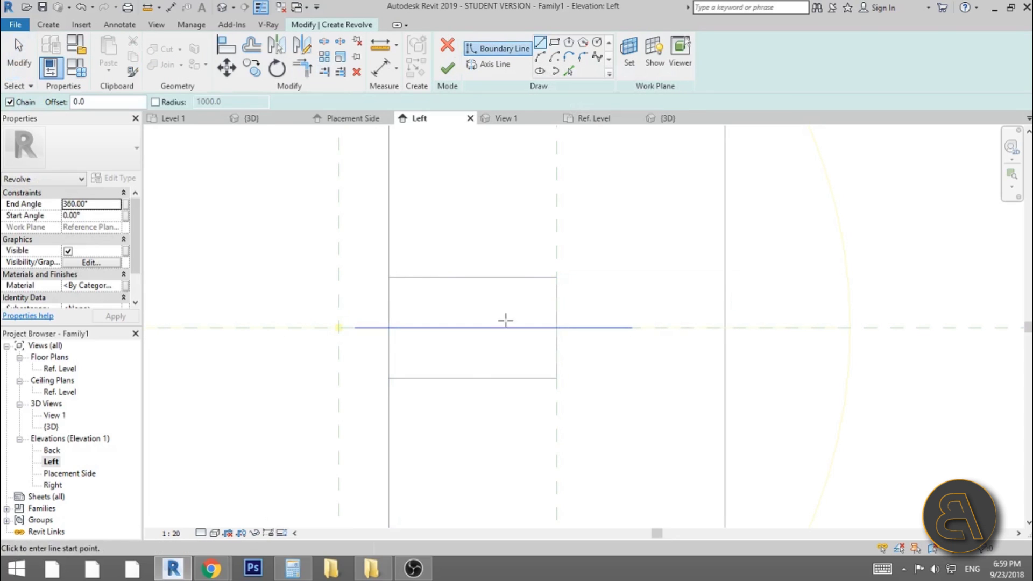
left_click(557, 328)
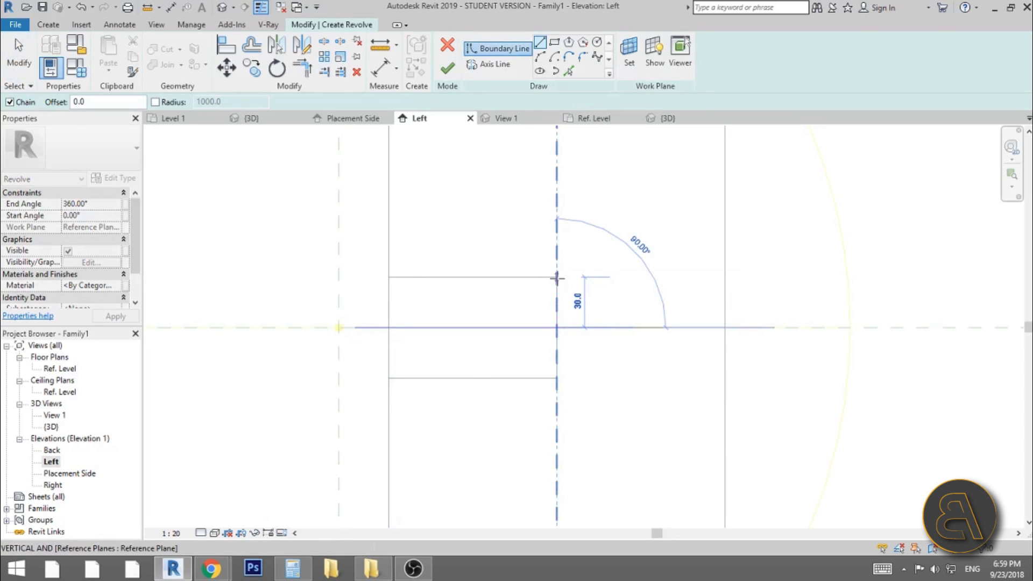
left_click(557, 277)
left_click(389, 278)
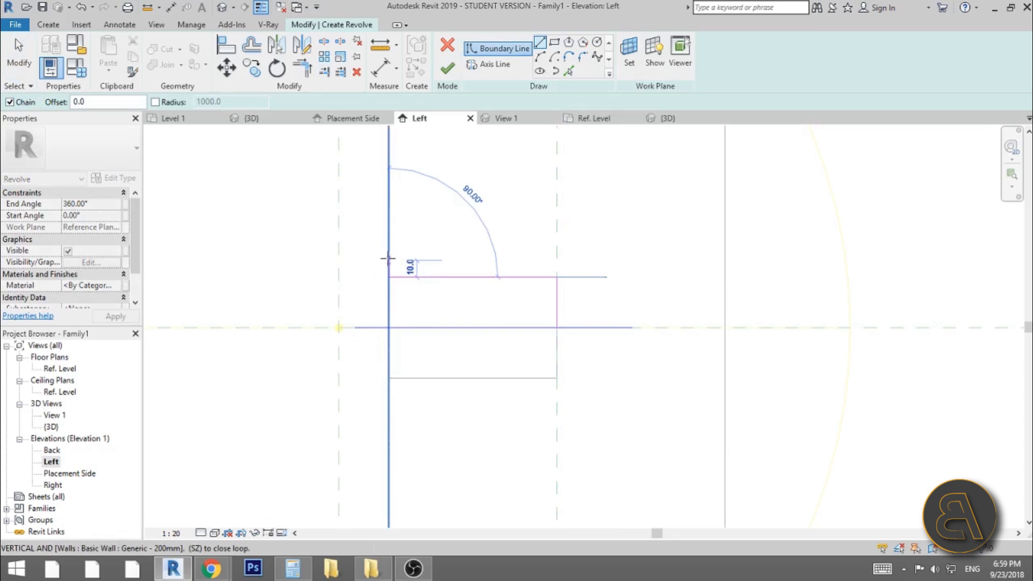
left_click(388, 252)
scroll(375, 253, "up", 1)
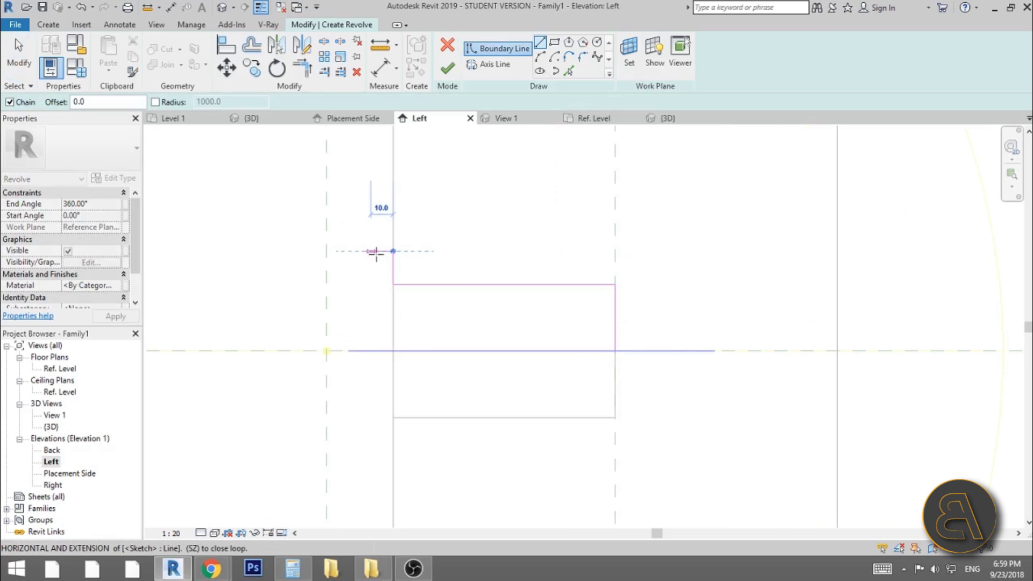
left_click(382, 251)
left_click(383, 294)
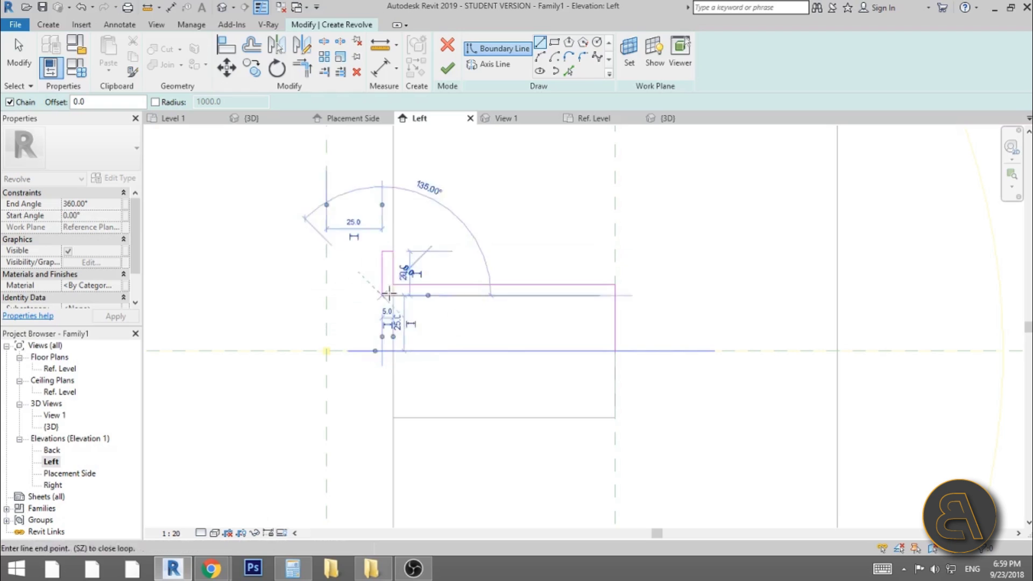
left_click(494, 295)
Close the revolve boundary with a 25 mm radius arc down to the axis and a line to the recess end, and finish the revolve
left_click(540, 58)
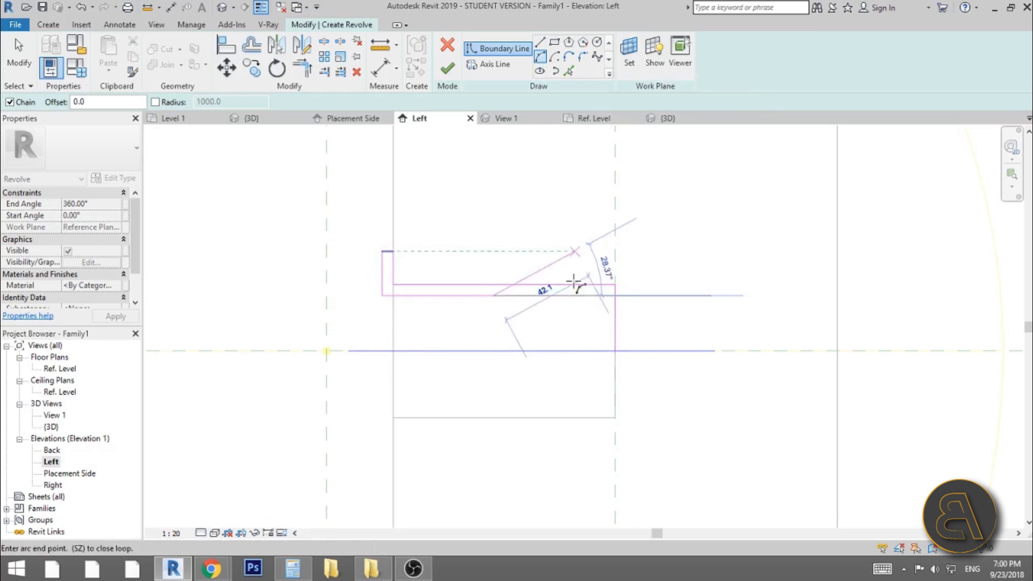
left_click(548, 351)
left_click(546, 336)
left_click(540, 42)
left_click(615, 351)
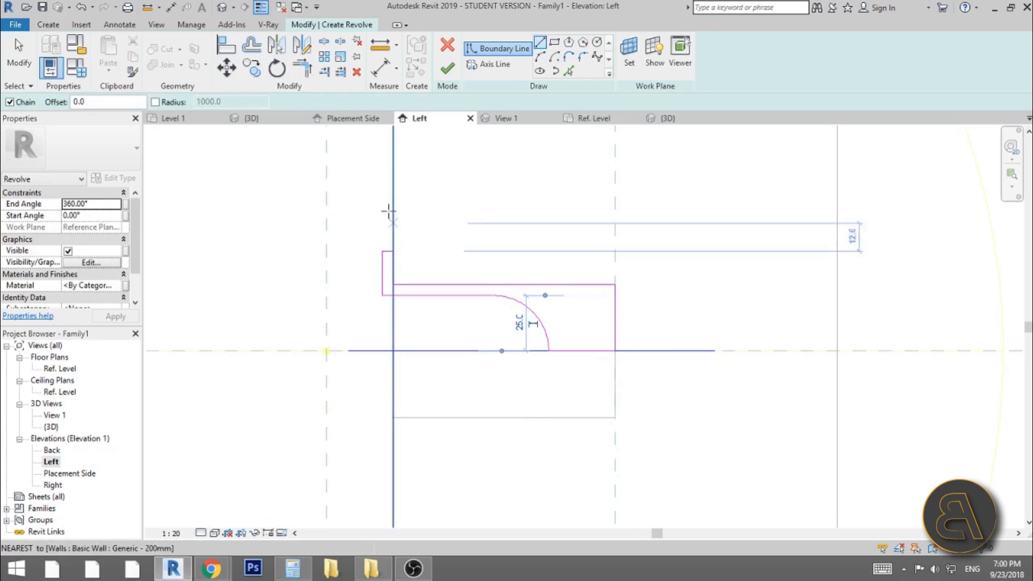
left_click(447, 69)
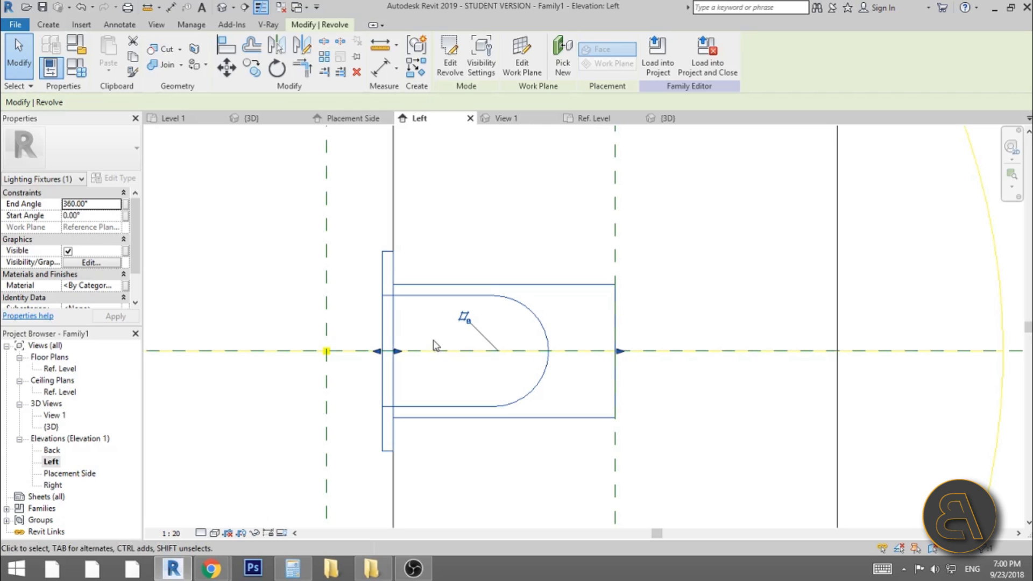
Add Aluminum from the AEC material library and assign it to the revolved housing
left_click(121, 286)
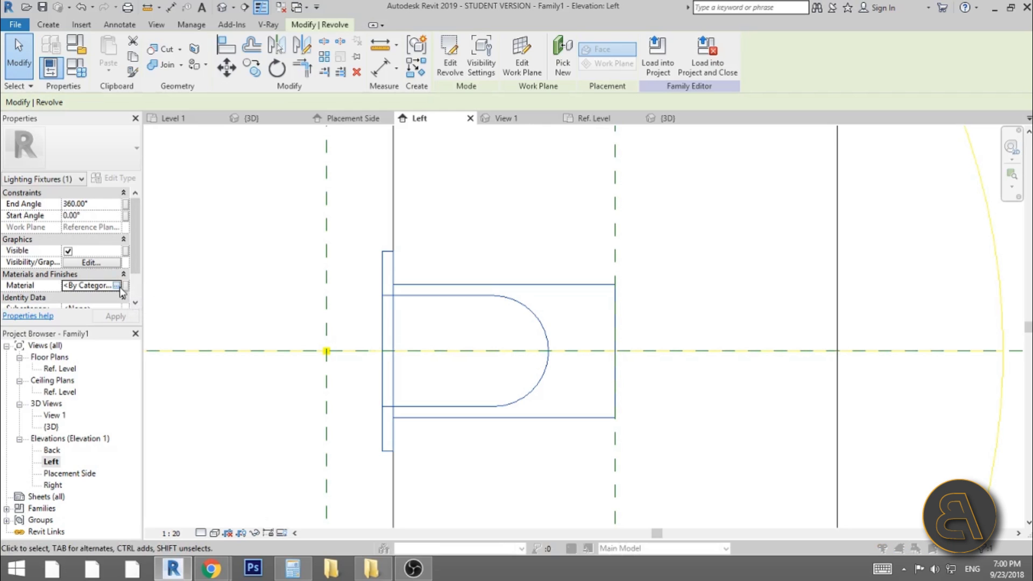
left_click(119, 287)
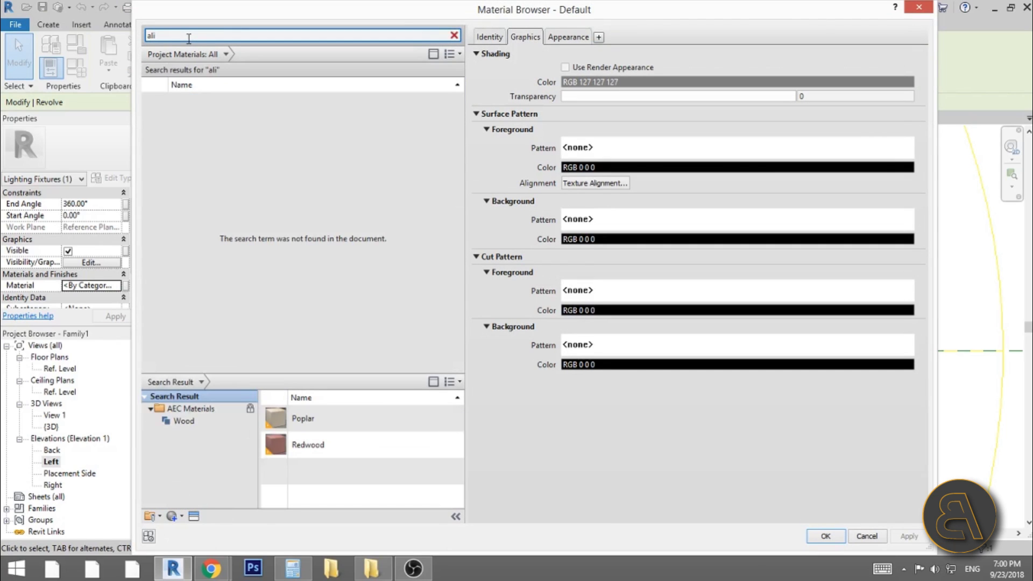
type("alu")
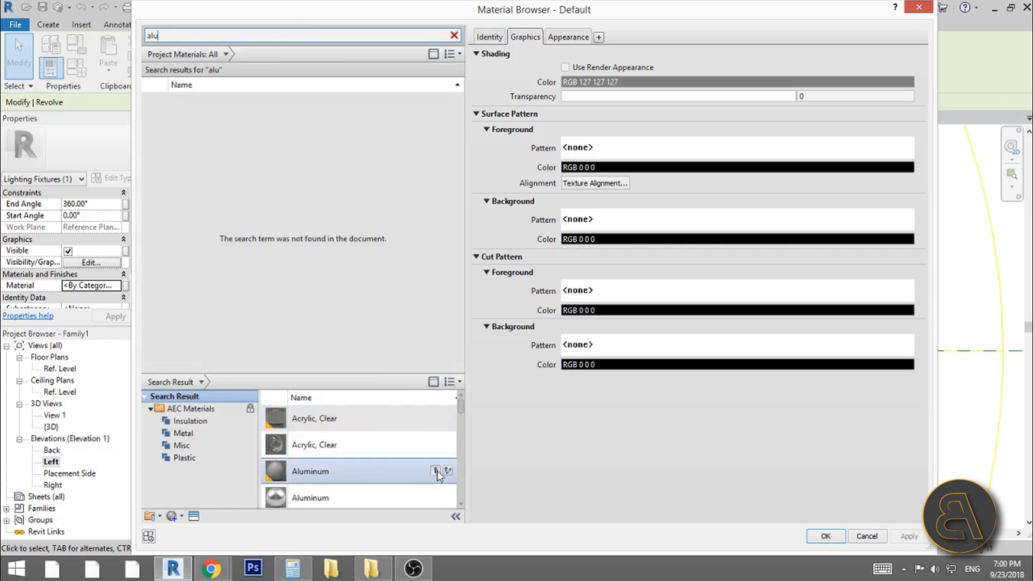
left_click(436, 471)
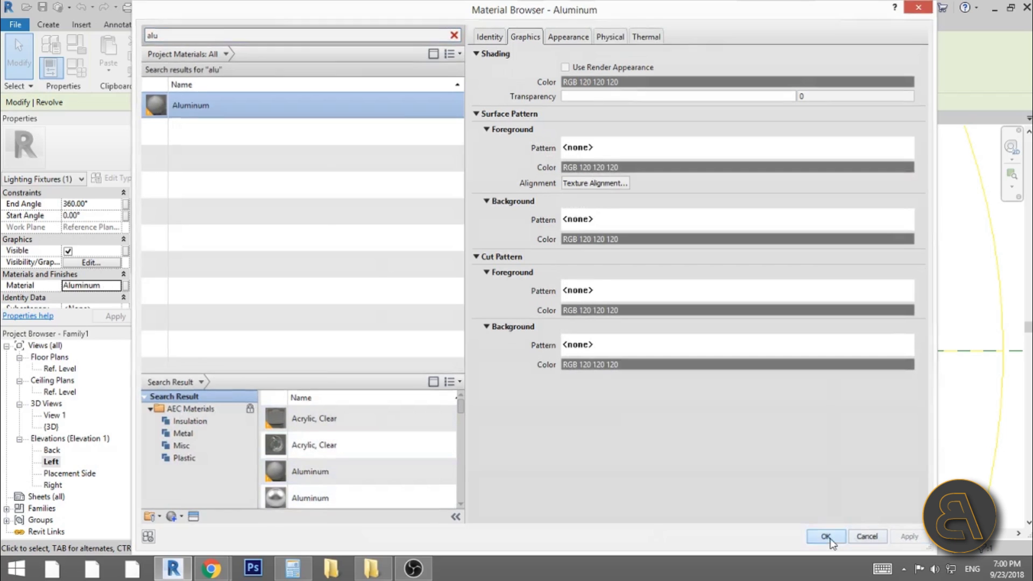
left_click(825, 537)
key("Escape")
left_click(392, 306)
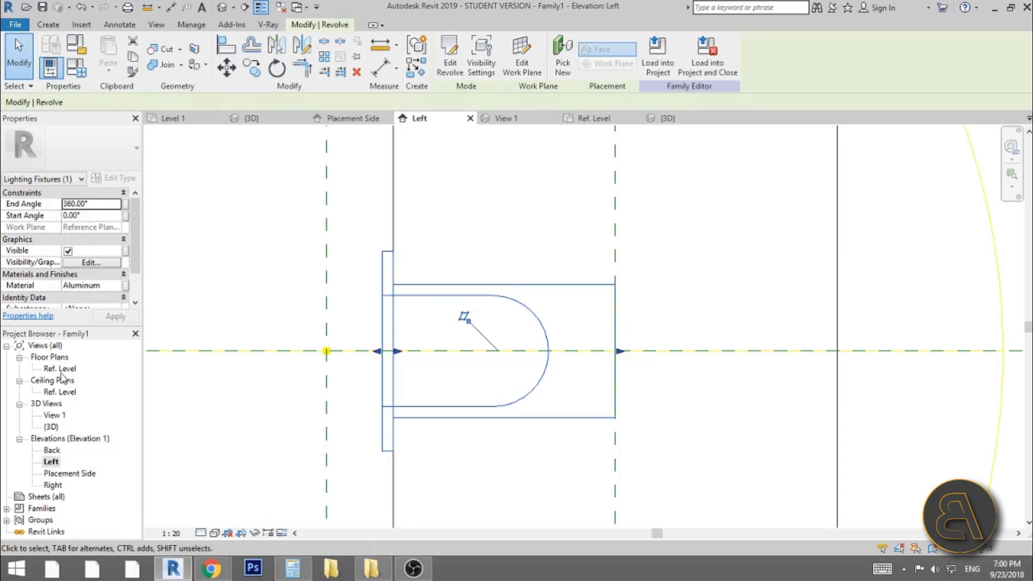
Create a solid extrusion in the Placement Side elevation from a 25 mm radius circle centred on the light source
double_click(59, 474)
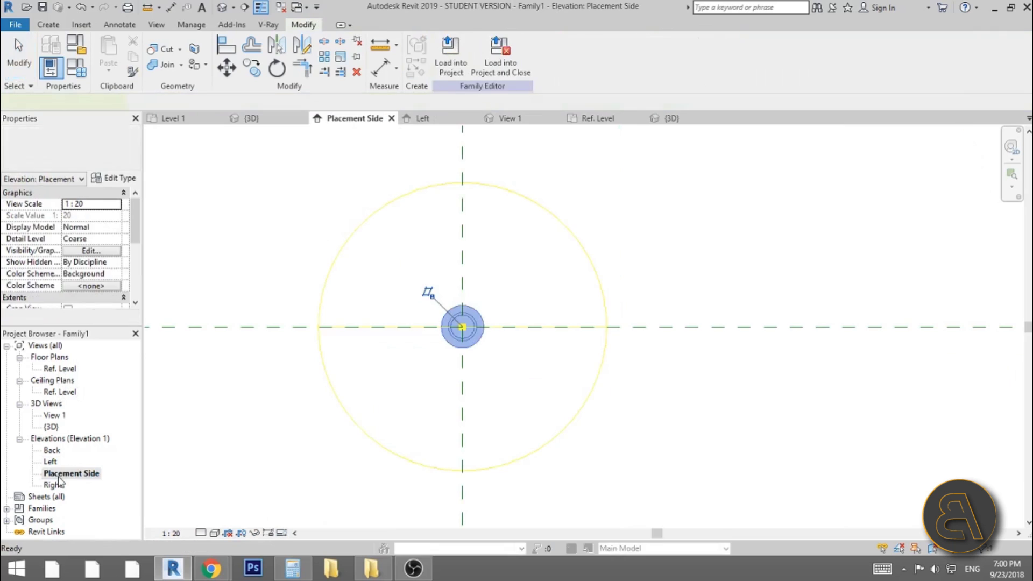
scroll(479, 350, "up", 4)
left_click(522, 379)
scroll(339, 235, "up", 2)
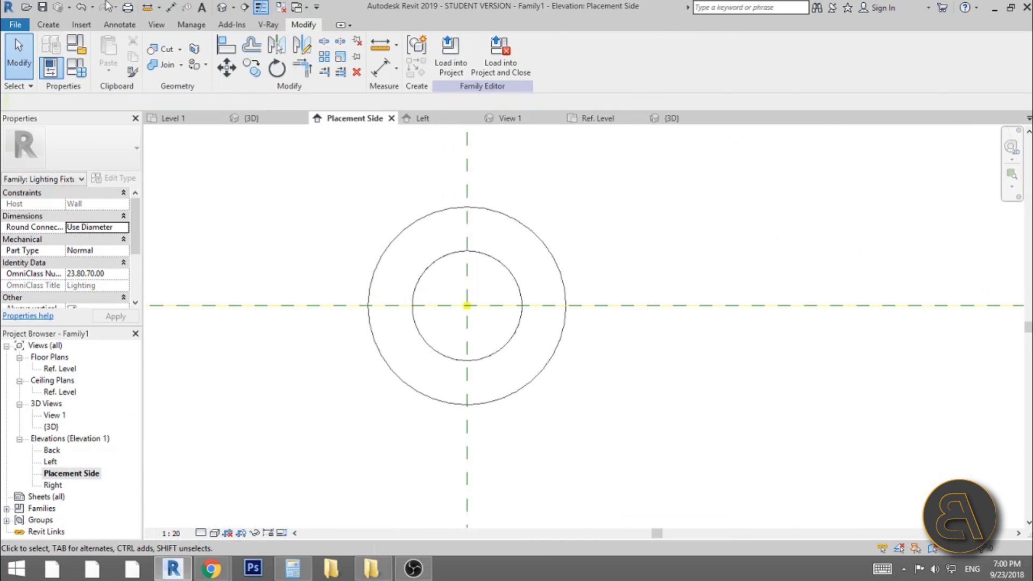
left_click(47, 25)
left_click(109, 53)
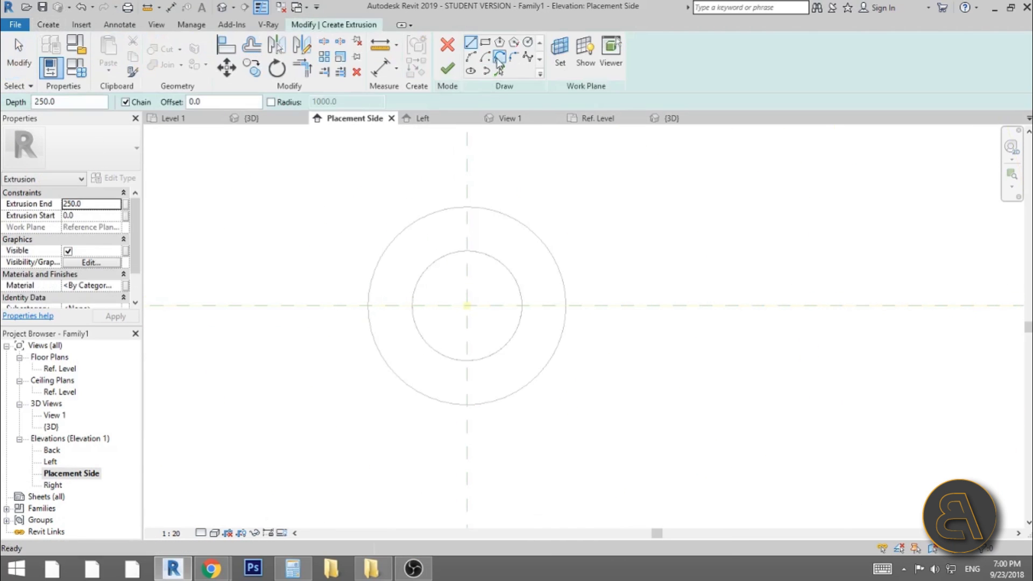
left_click(528, 44)
left_click(468, 305)
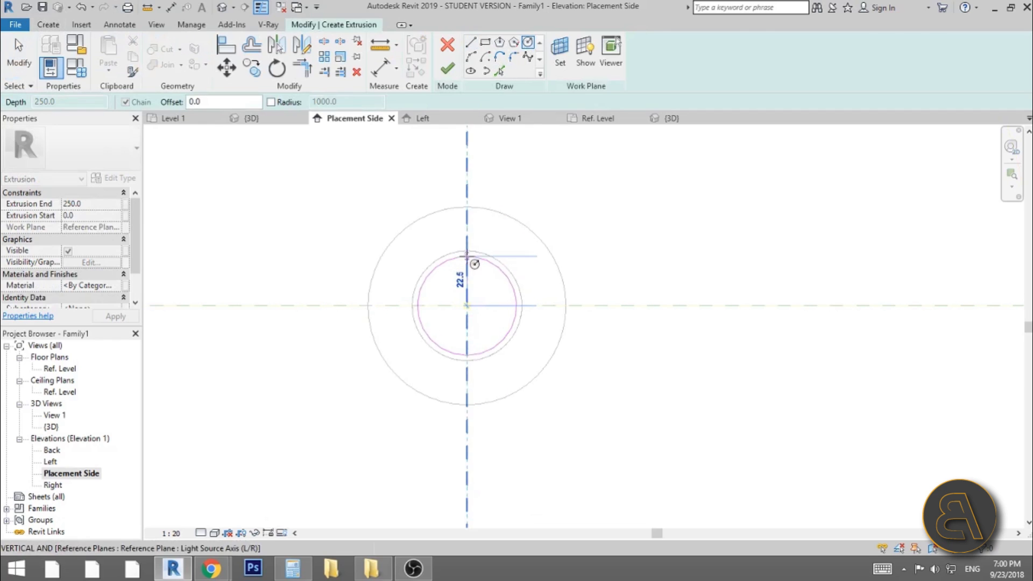
left_click(467, 251)
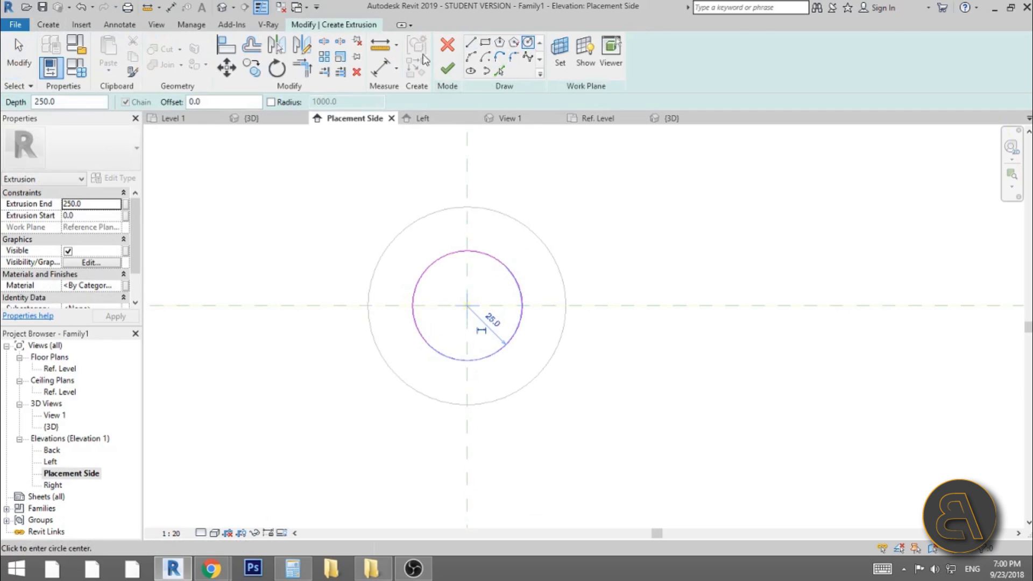
left_click(452, 72)
Adjust the extrusion in the Left elevation to start at 25 mm and end at 30 mm, fitting it within the housing's lip
double_click(50, 461)
left_click(429, 369)
left_click_drag(325, 348, 382, 350)
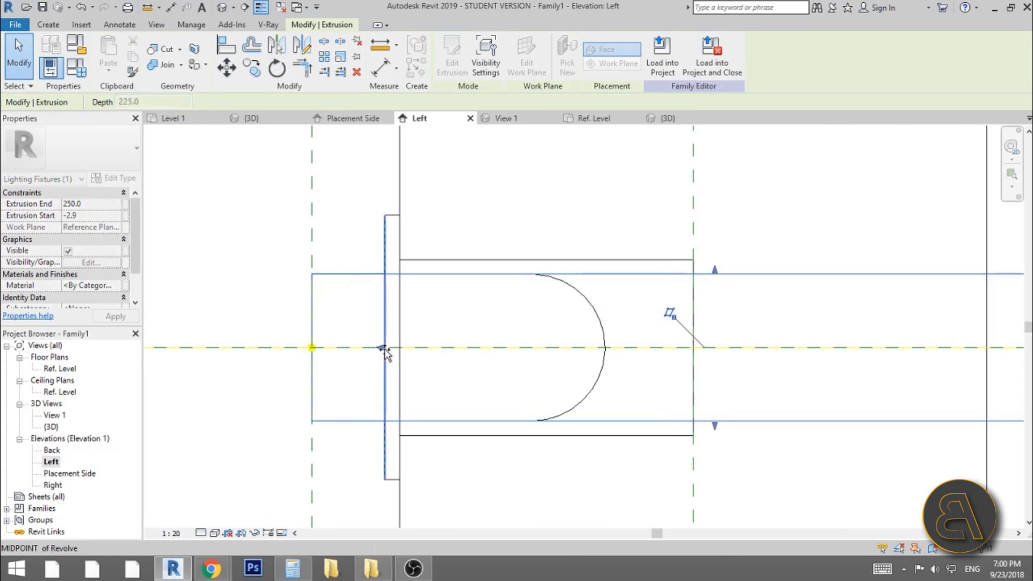
scroll(356, 351, "down", 3)
left_click_drag(502, 354, 376, 352)
scroll(368, 349, "up", 3)
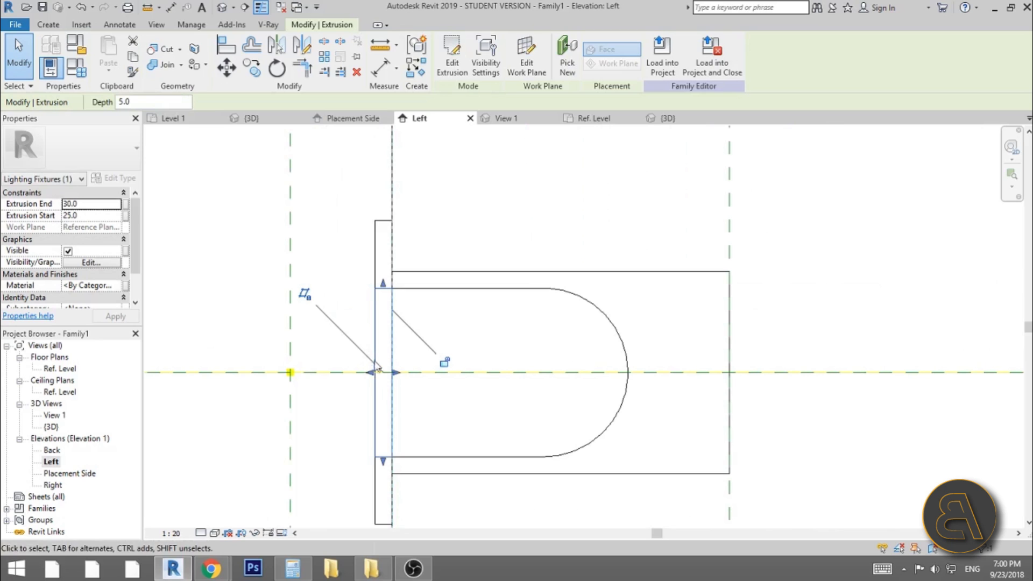
Add Glass, White, High Luminance from the AEC glass materials and assign it to the selected cover extrusion
left_click(115, 285)
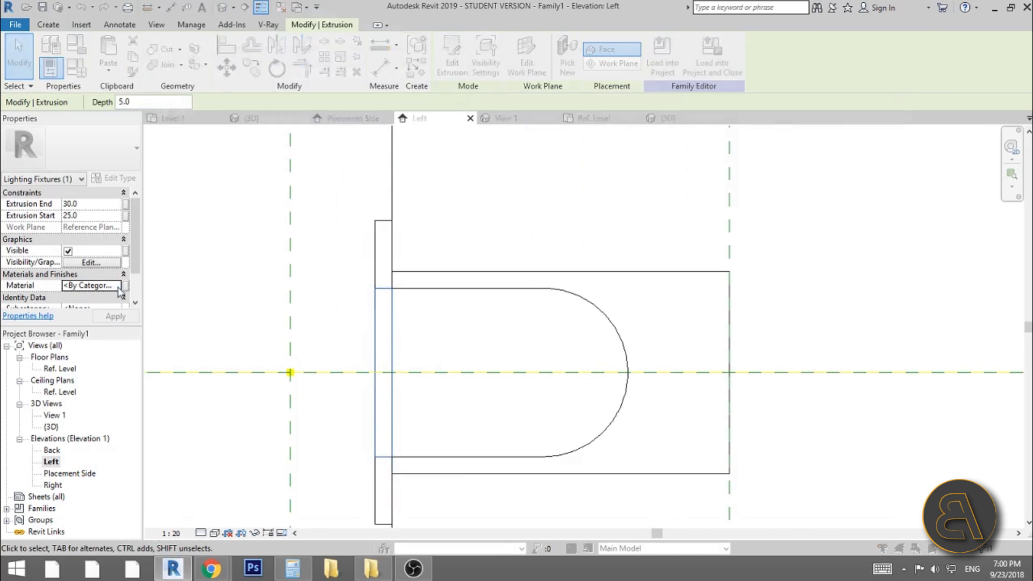
left_click(124, 285)
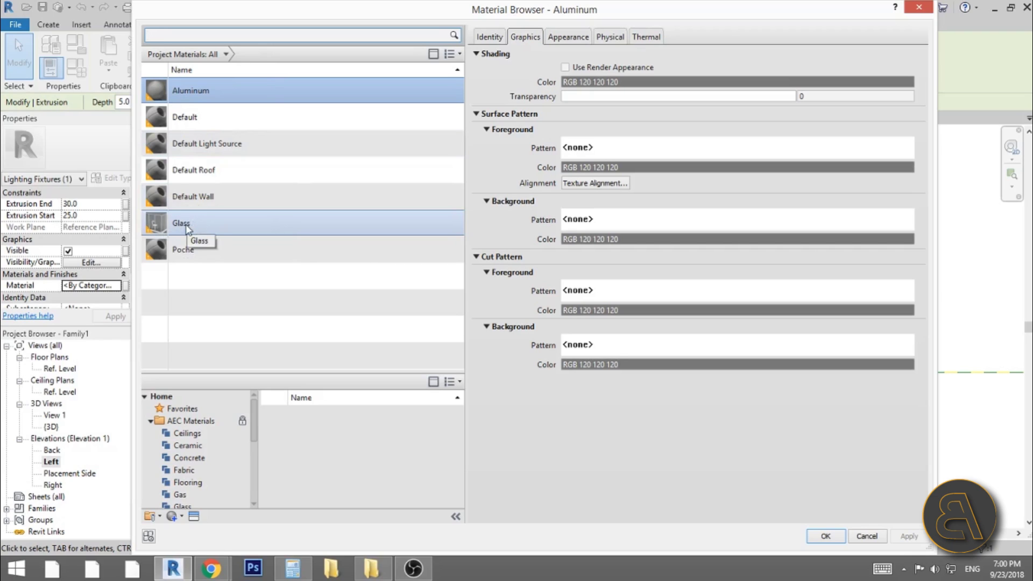
left_click_drag(254, 418, 243, 447)
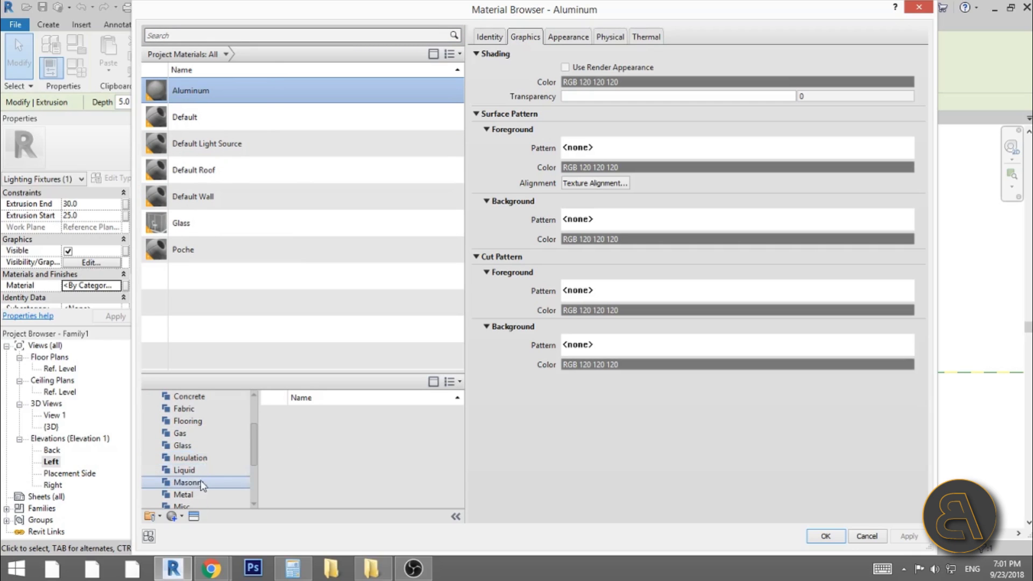
left_click(232, 446)
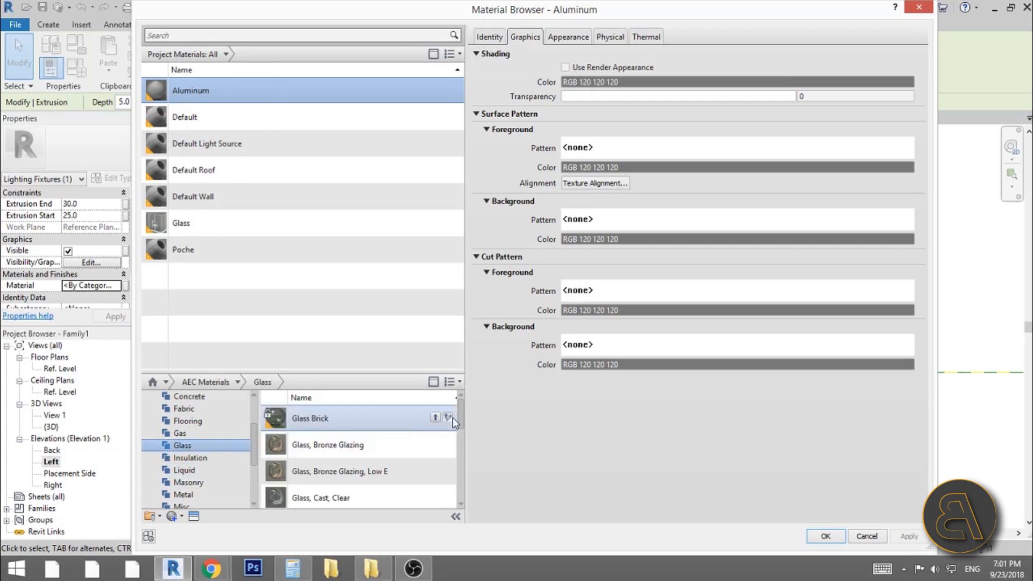
left_click_drag(408, 374, 409, 294)
left_click_drag(460, 332, 461, 423)
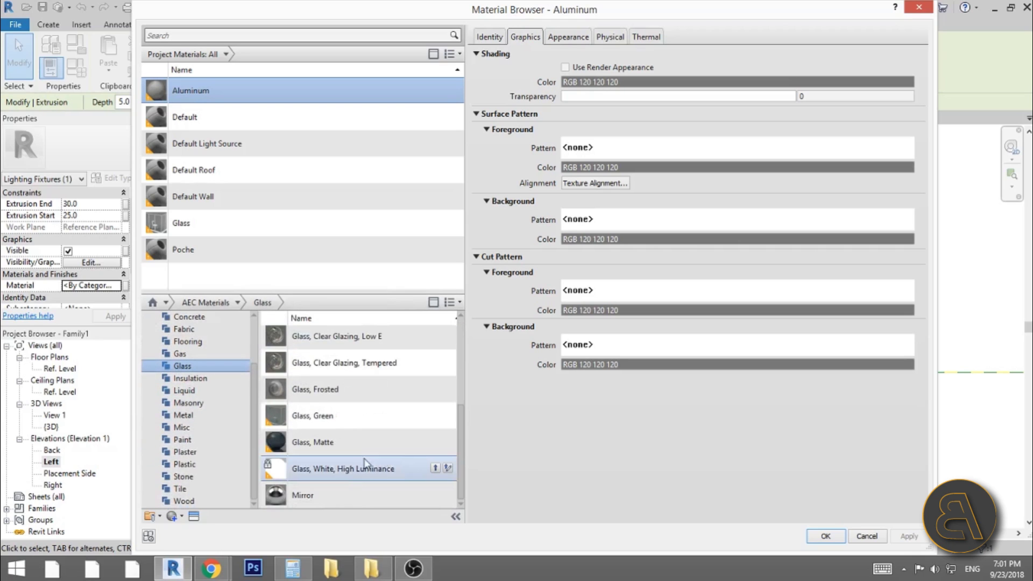
left_click(353, 471)
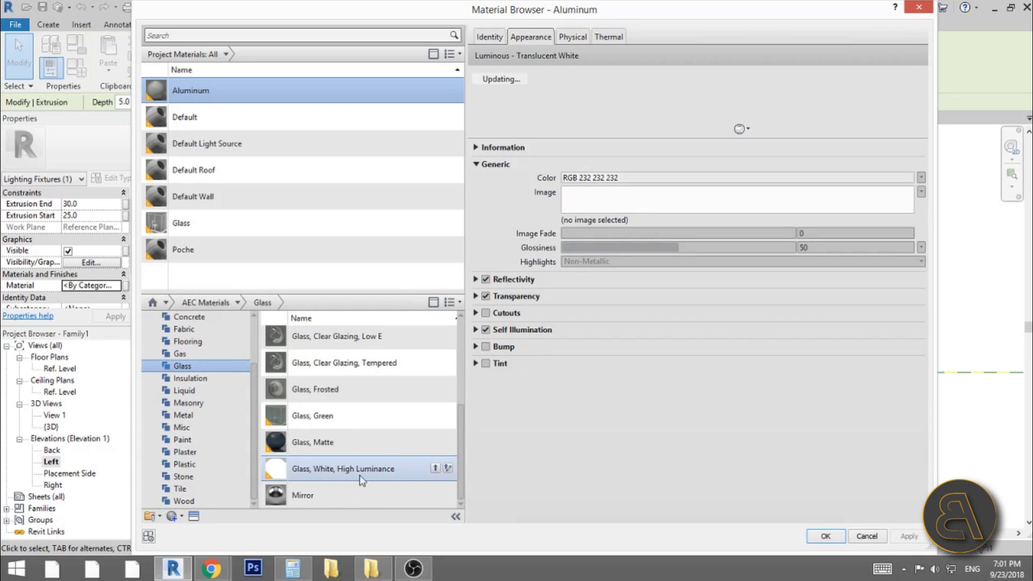
left_click(435, 468)
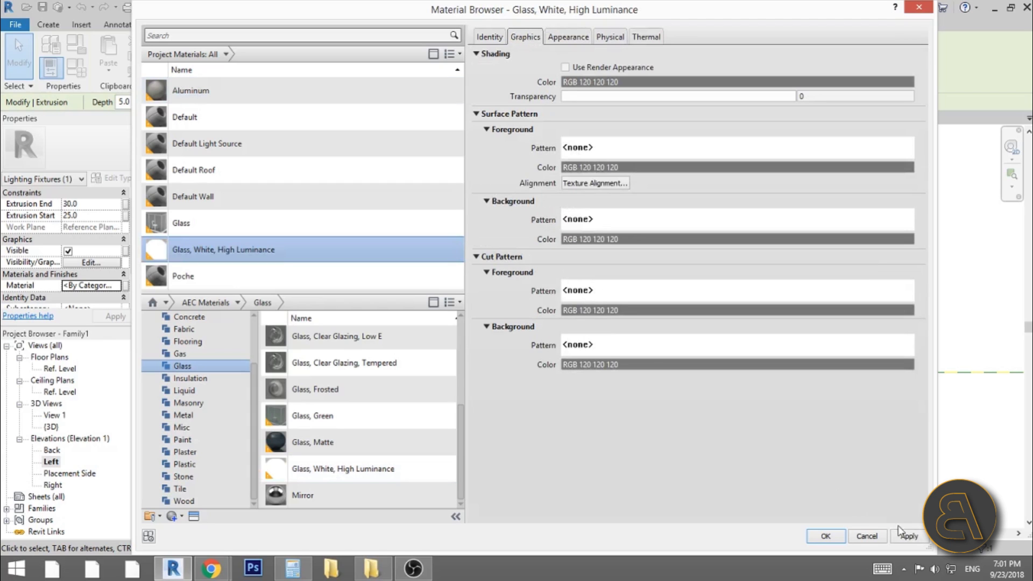
left_click(825, 537)
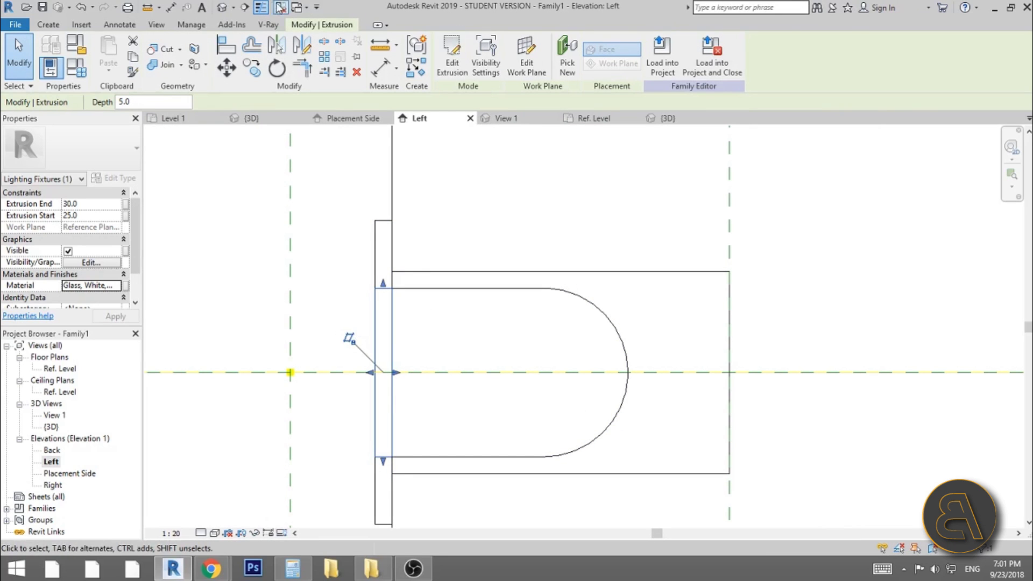
Inspect the fixture, its glass cover and the light source in the 3D view with the Shaded visual style
left_click(222, 7)
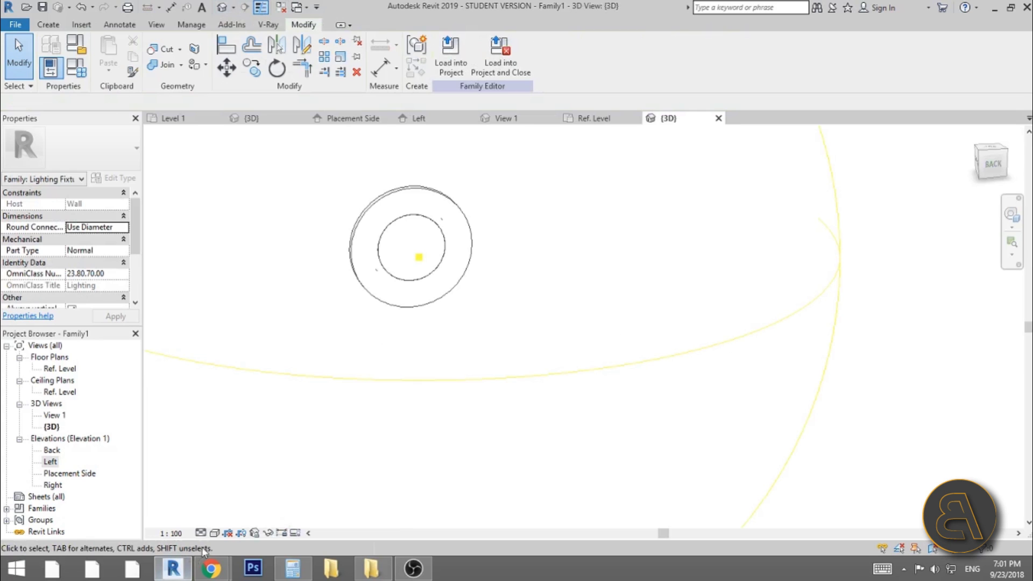
left_click(215, 534)
left_click(243, 504)
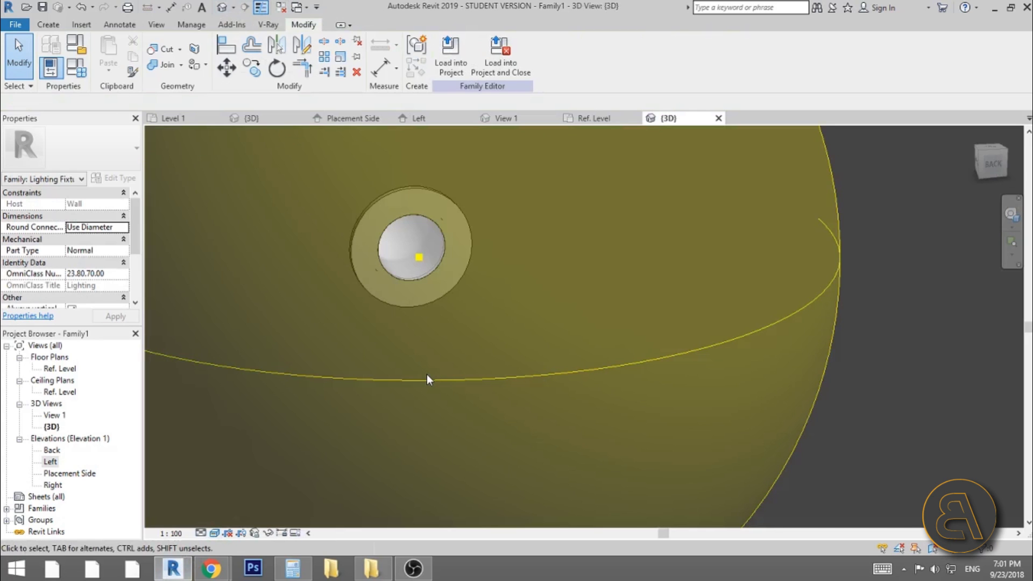
scroll(854, 419, "down", 6)
middle_click_drag(821, 360, 582, 482, "shift")
scroll(549, 336, "up", 10)
left_click(564, 346)
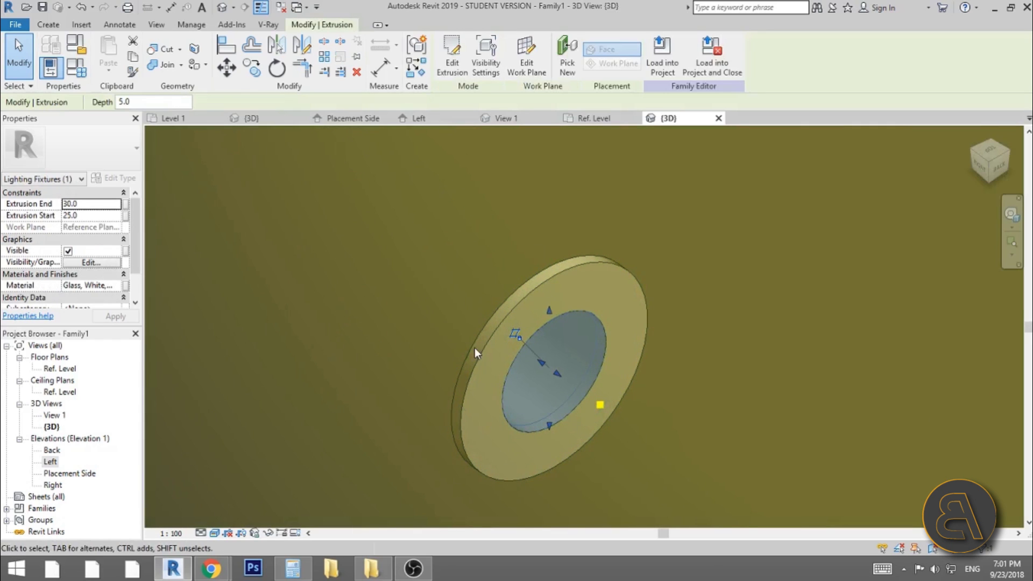
scroll(500, 378, "down", 8)
middle_click_drag(579, 368, 392, 415)
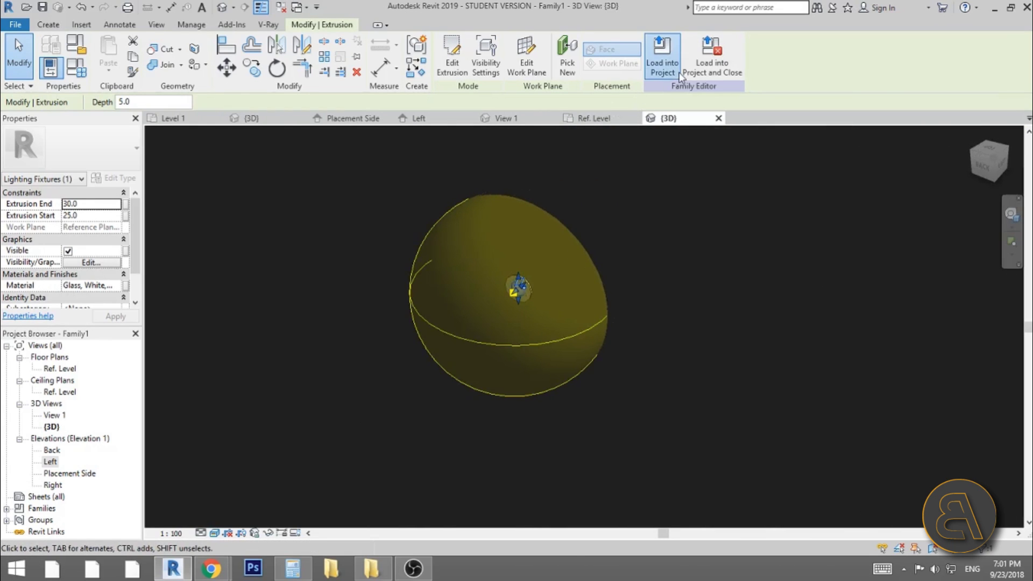
Load the fixture family into the project and place fixtures along the rounded end wall of the basin in 3D
left_click(679, 72)
left_click(222, 7)
scroll(447, 296, "up", 4)
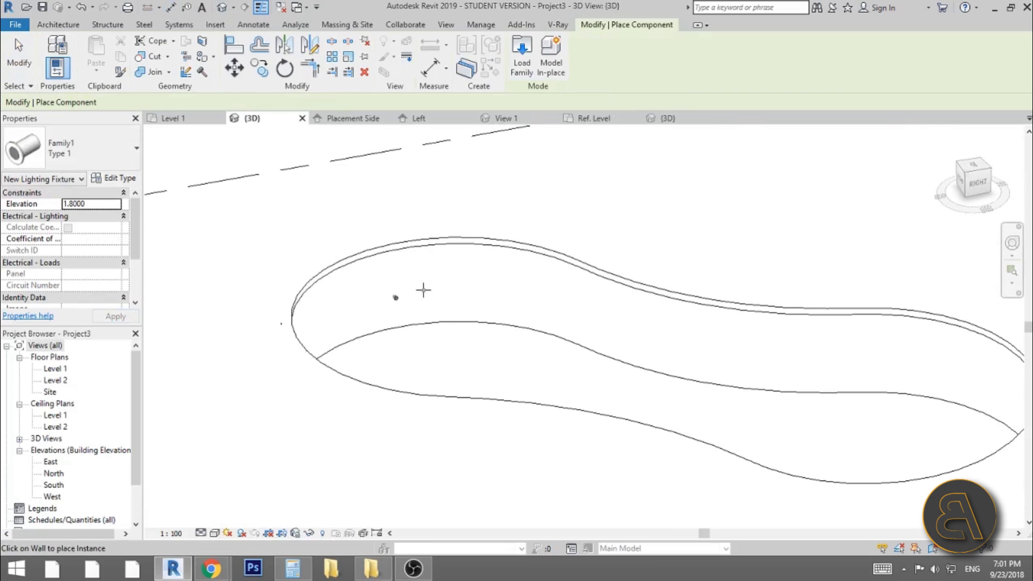
Try to place a fixture on the basin's inward-curving middle wall, deleting each attempted instance
left_click(646, 303)
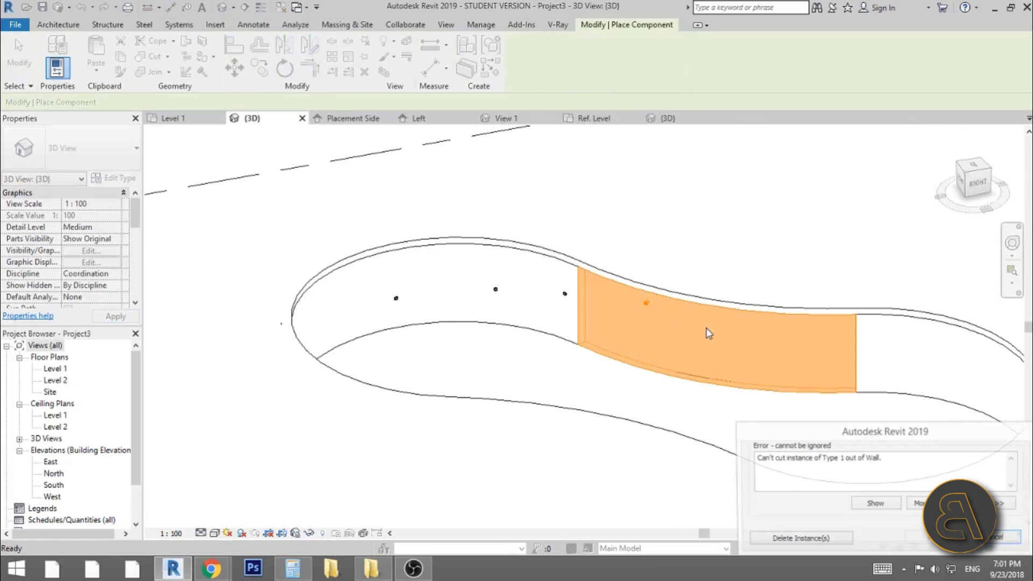
left_click(835, 542)
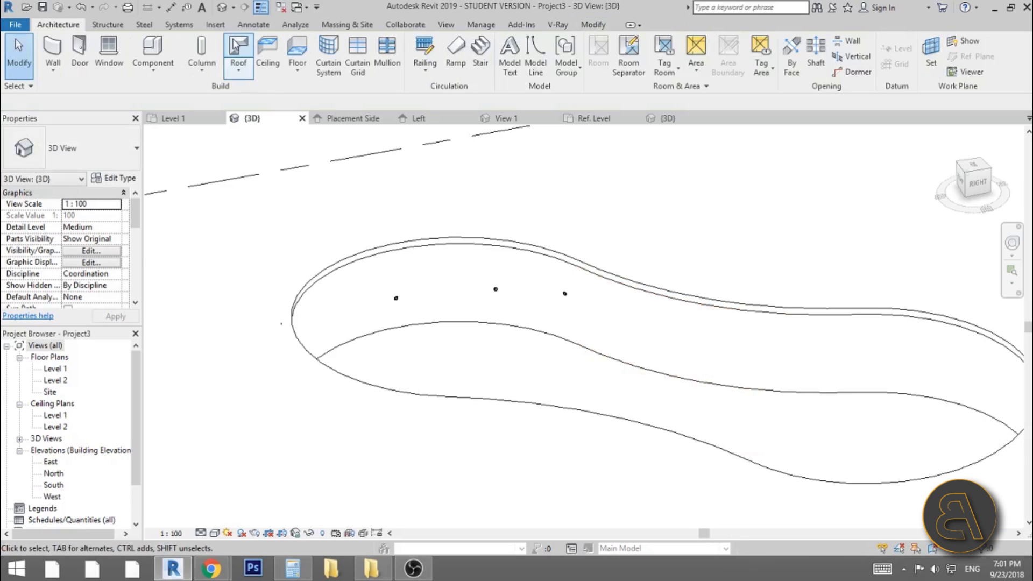
left_click(636, 315)
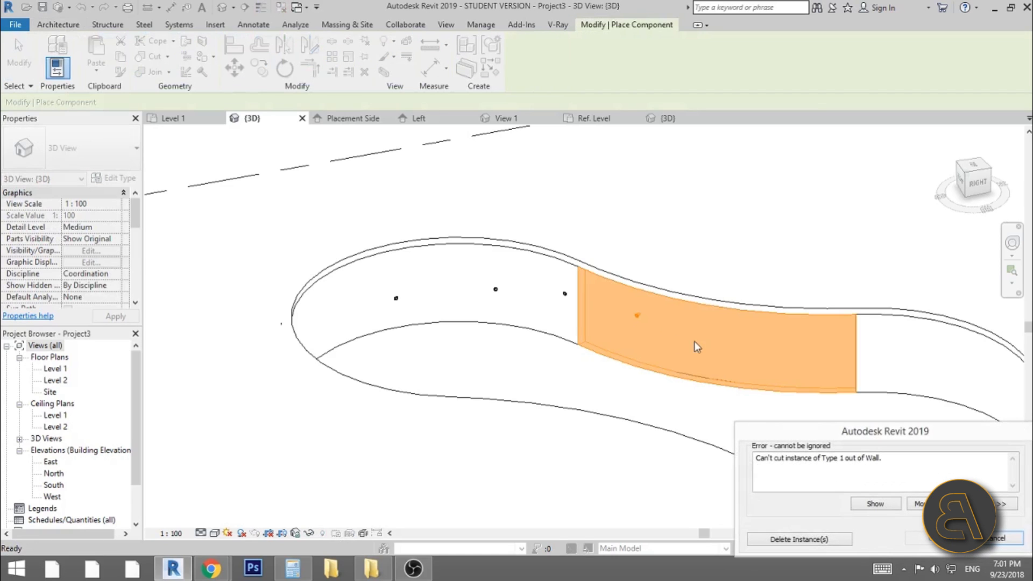
left_click(800, 539)
key("Escape")
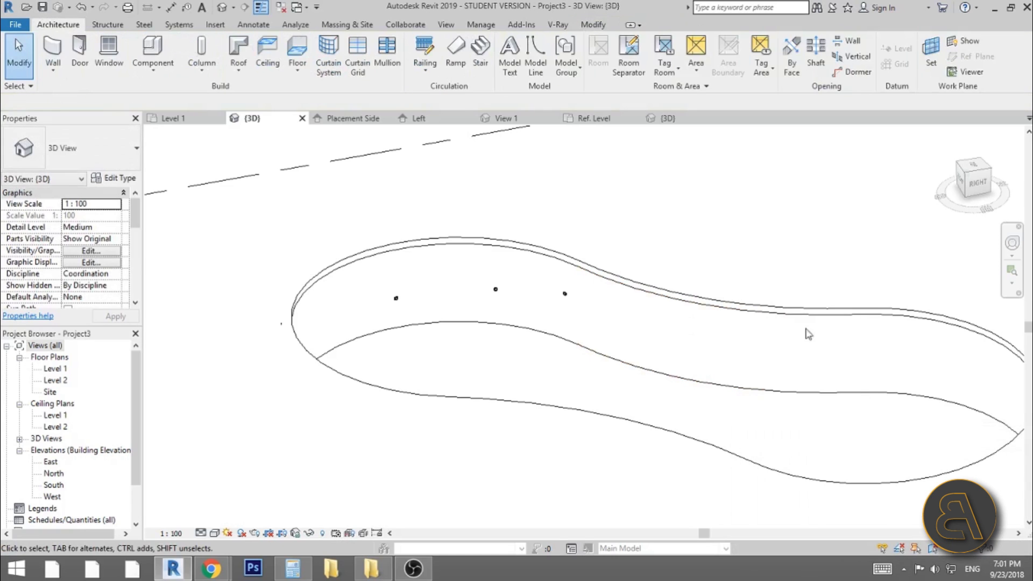
Place lighting fixtures on the rounded wall beyond the middle section, deleting the instance tried on the middle wall
left_click(151, 50)
left_click(878, 342)
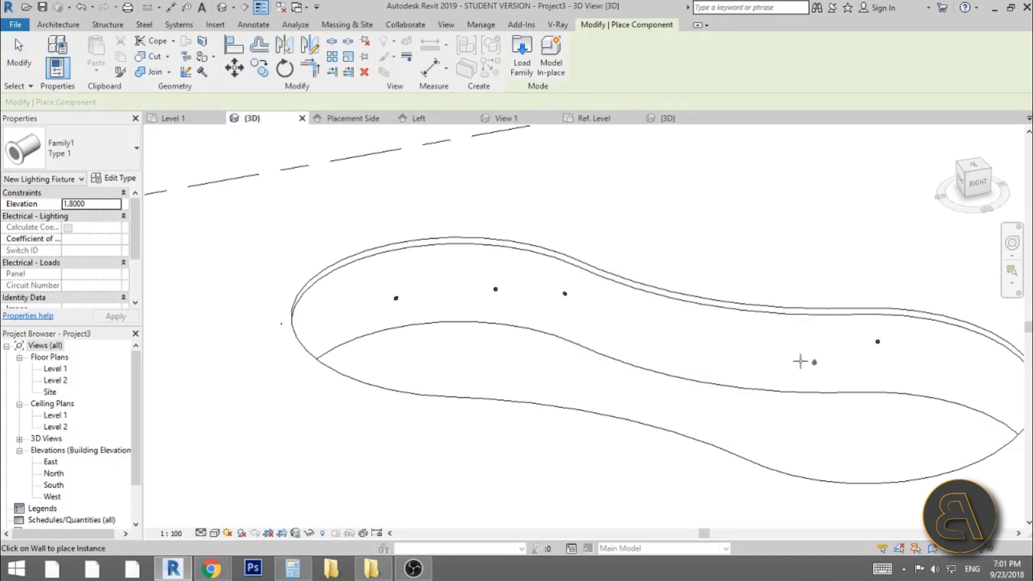
left_click(757, 332)
left_click(800, 540)
Place more lighting fixtures around the rounded end wall seen from the back, deleting the one tried on the adjoining middle wall
middle_click_drag(678, 347, 452, 358, "shift")
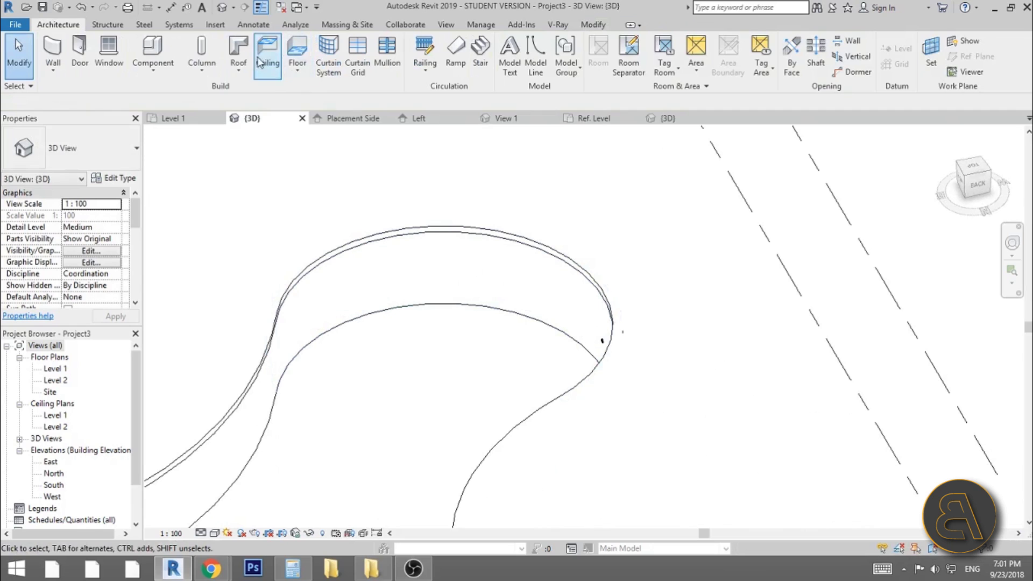
left_click(153, 51)
left_click(512, 268)
middle_click_drag(332, 293, 293, 307, "shift")
left_click(268, 314)
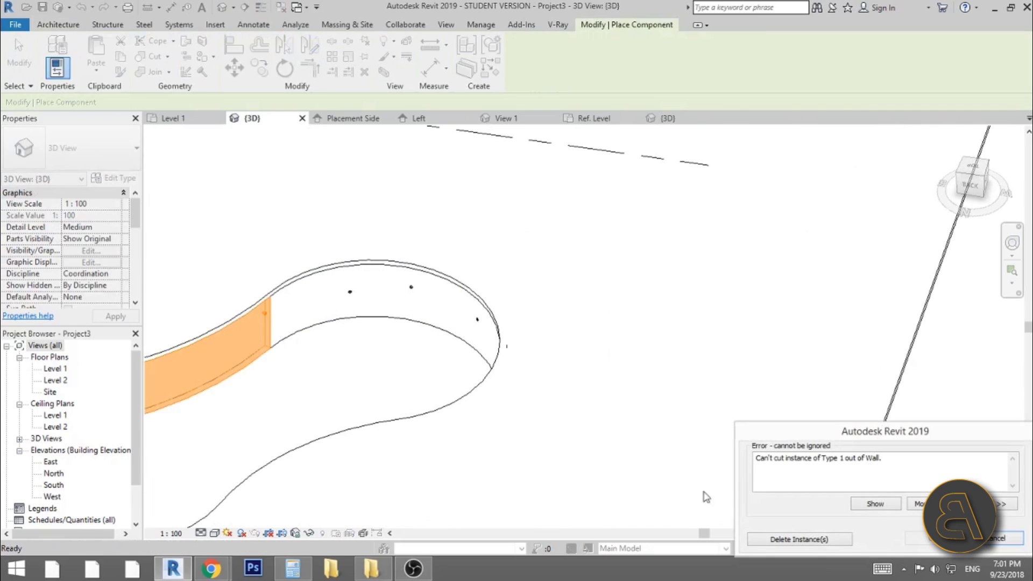
left_click(800, 540)
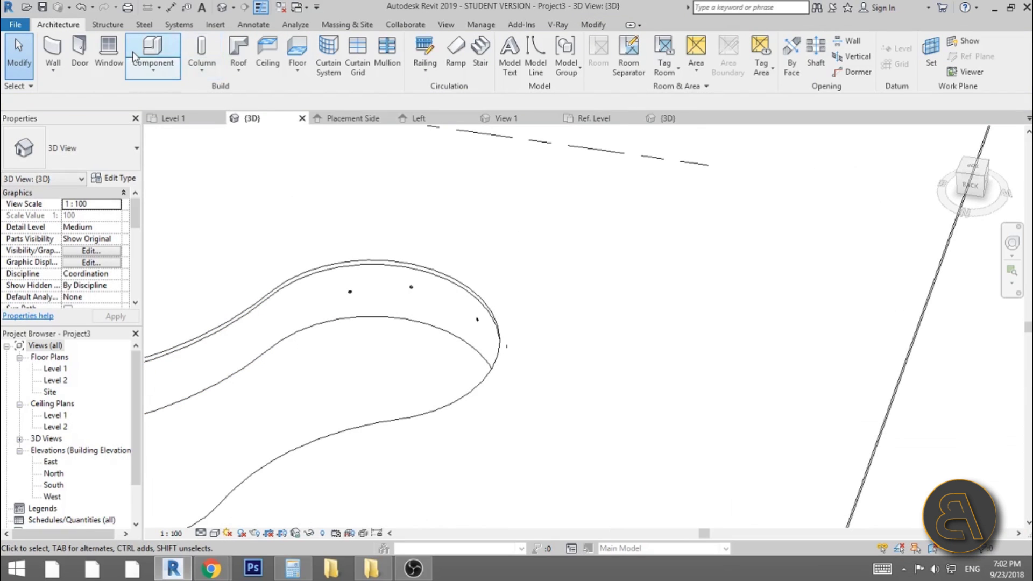
Resume fixture placement from the back side of the basin and delete the instance tried on the inward-curving wall
left_click(145, 67)
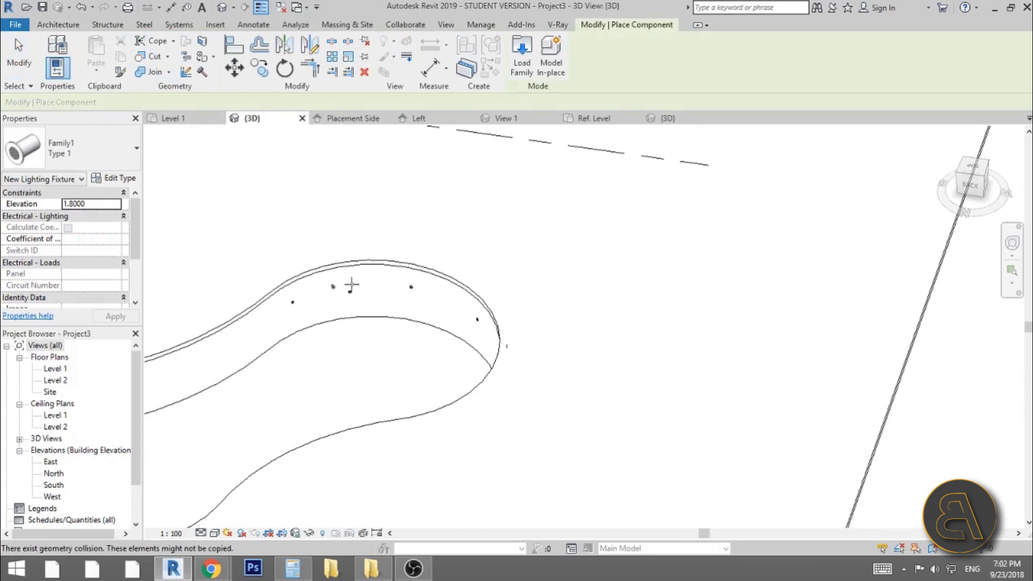
scroll(300, 295, "down", 3)
middle_click_drag(300, 295, 412, 277)
scroll(412, 277, "up", 3)
left_click(255, 275)
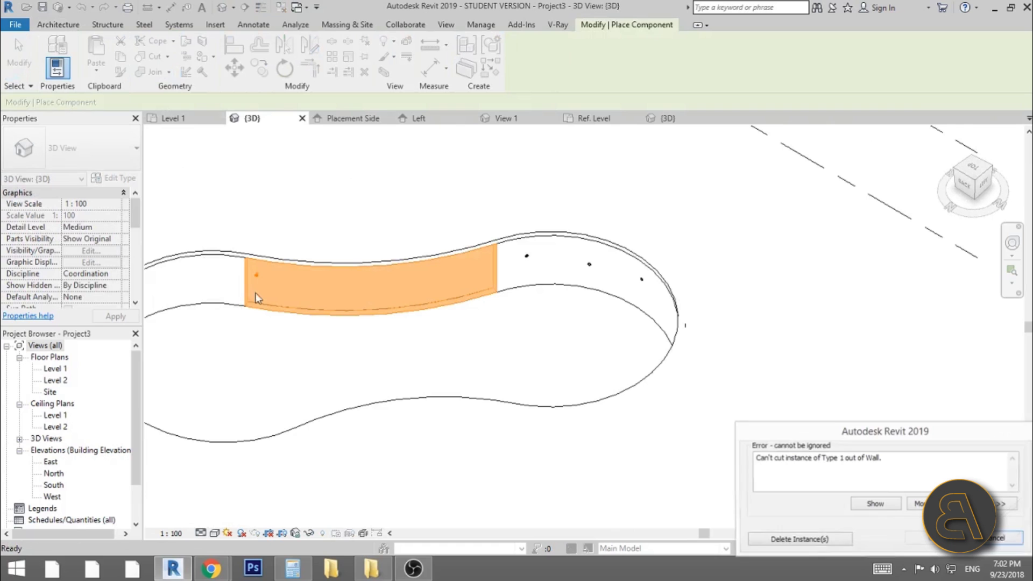
left_click(798, 539)
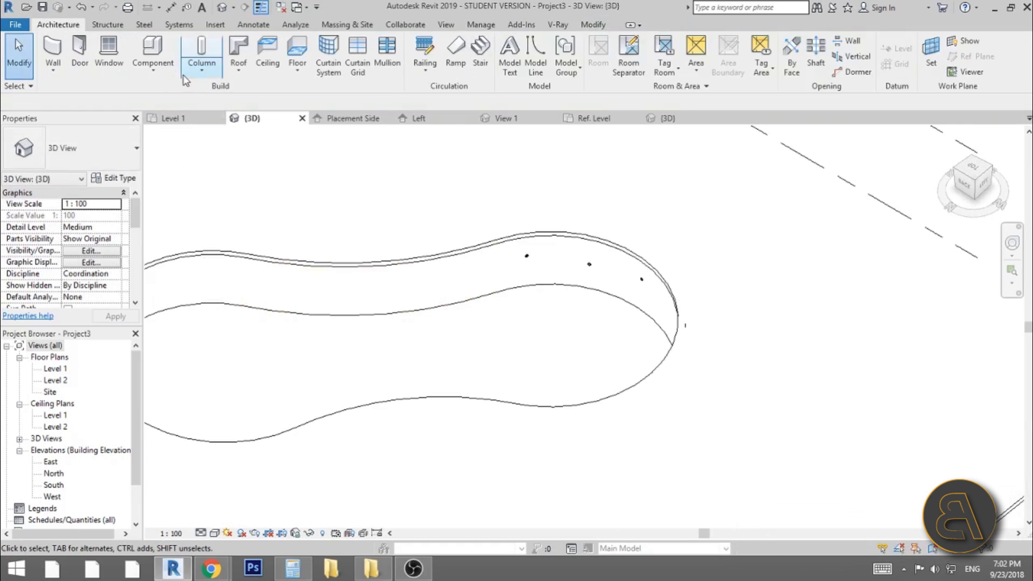
Place the remaining lighting fixtures on the basin's rounded end walls seen from the front, and finish placing components
left_click(146, 59)
middle_click_drag(302, 286, 409, 180, "shift")
middle_click_drag(239, 232, 274, 230, "shift")
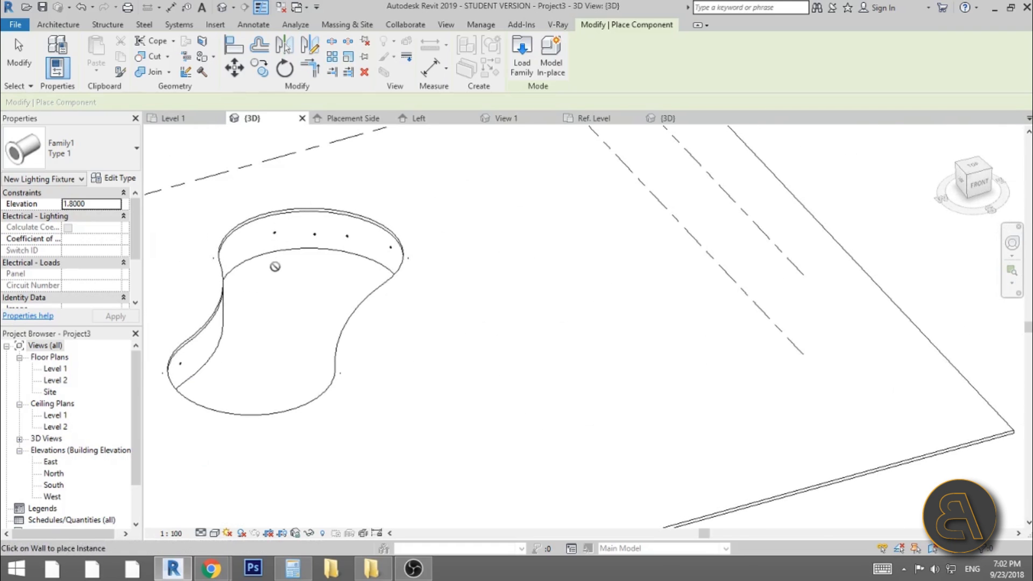
middle_click_drag(331, 318, 256, 281, "shift")
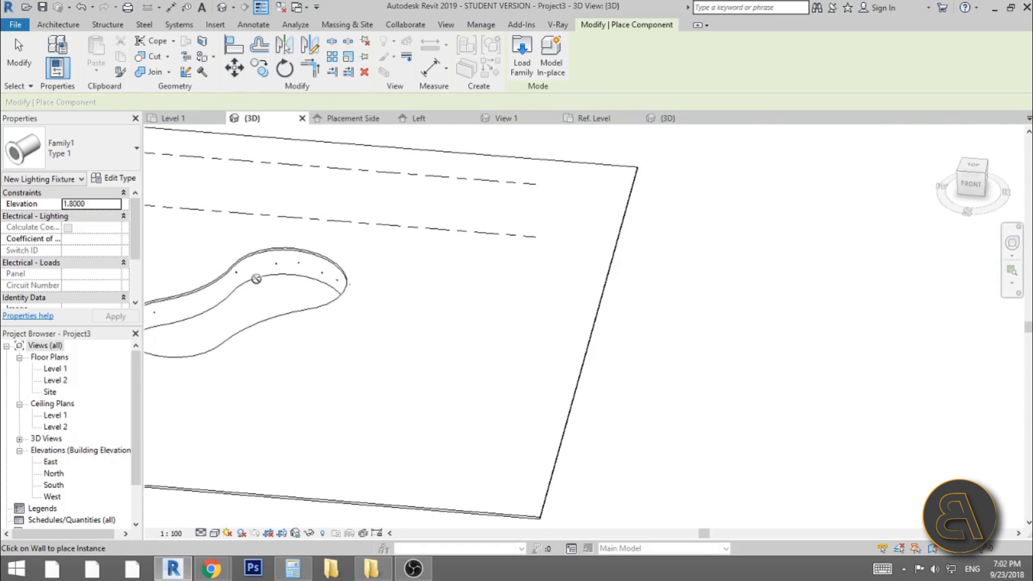
scroll(256, 266, "down", 5)
middle_click_drag(357, 350, 495, 108, "shift")
left_click(27, 68)
scroll(300, 289, "up", 2)
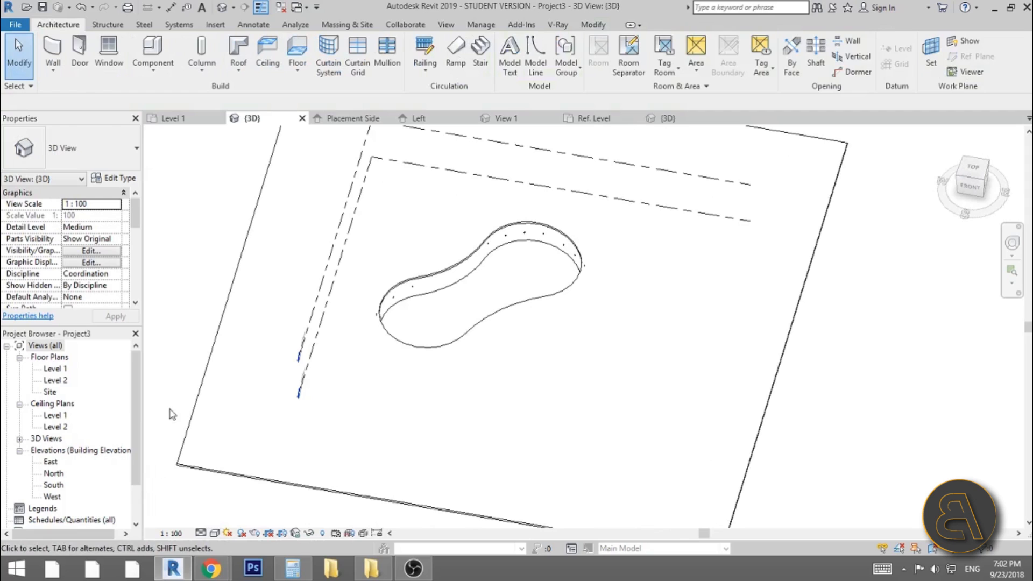
Create an in-place Generic Models component named Generic Models 1 in the Level 1 floor plan
double_click(52, 370)
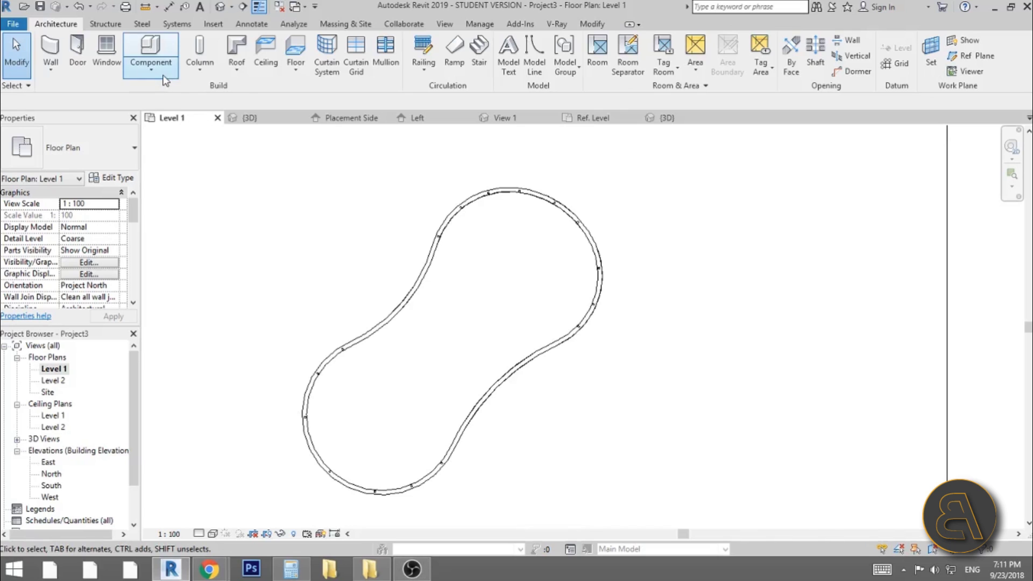
left_click(152, 64)
left_click(178, 123)
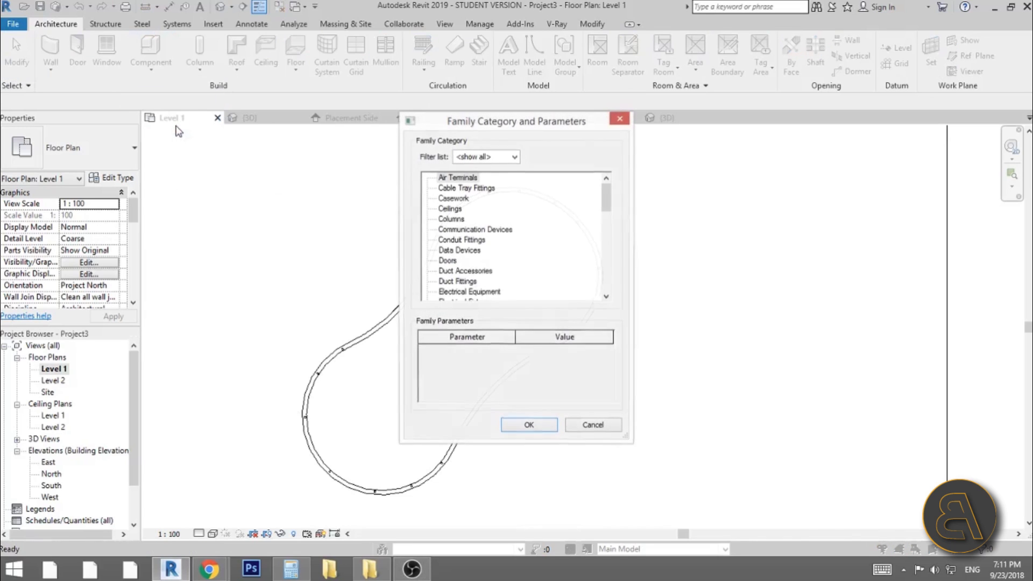
scroll(596, 204, "down", 3)
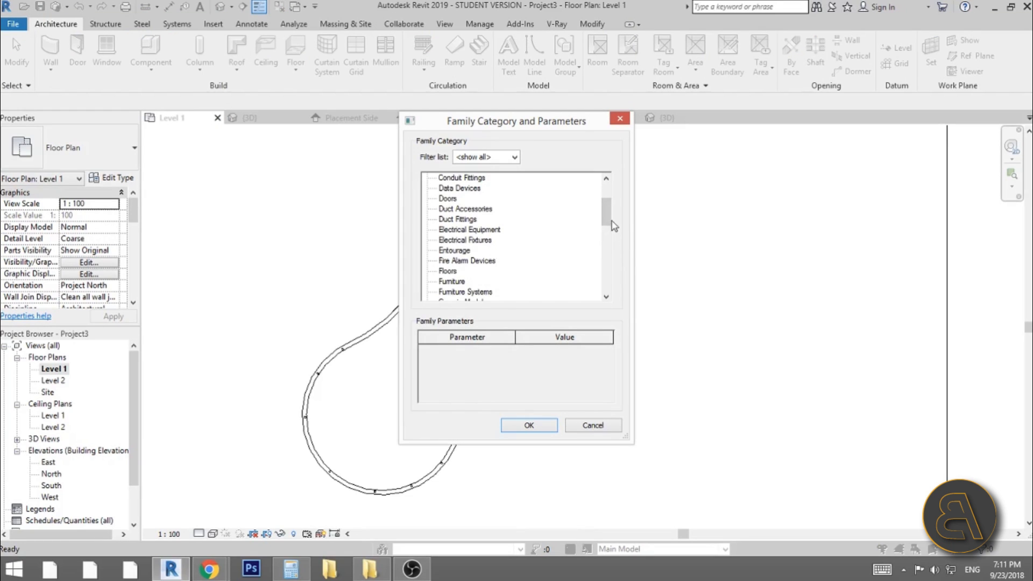
scroll(615, 226, "down", 2)
double_click(469, 248)
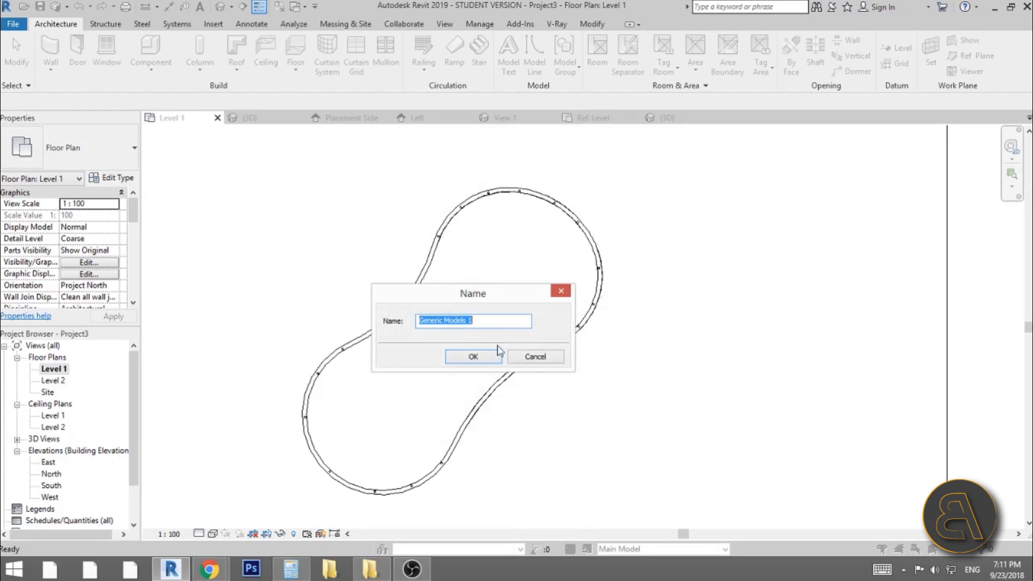
left_click(473, 357)
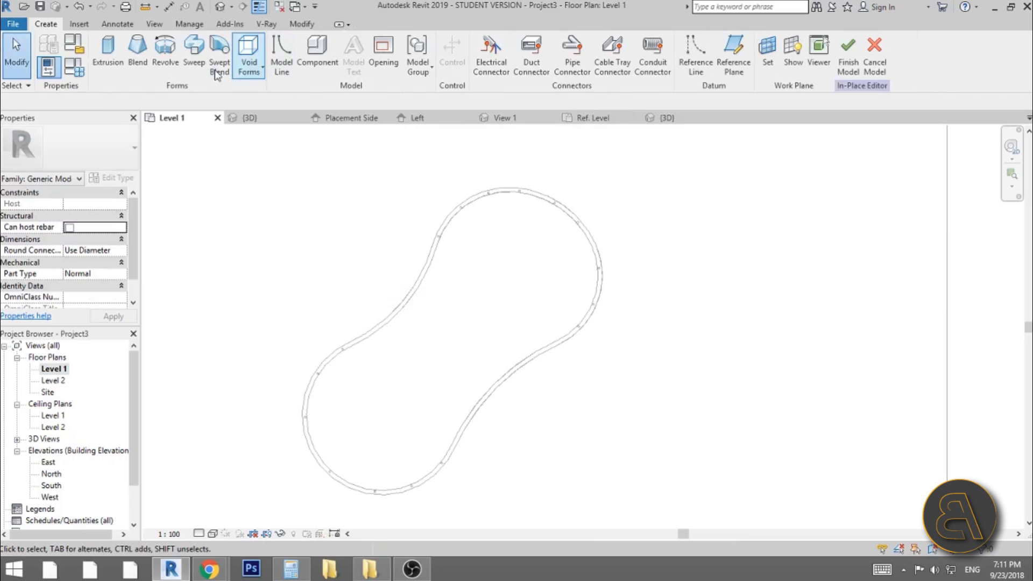
Create an extrusion from the basin's complete inner wall outline by picking its four curved edges, and finish the sketch
left_click(106, 64)
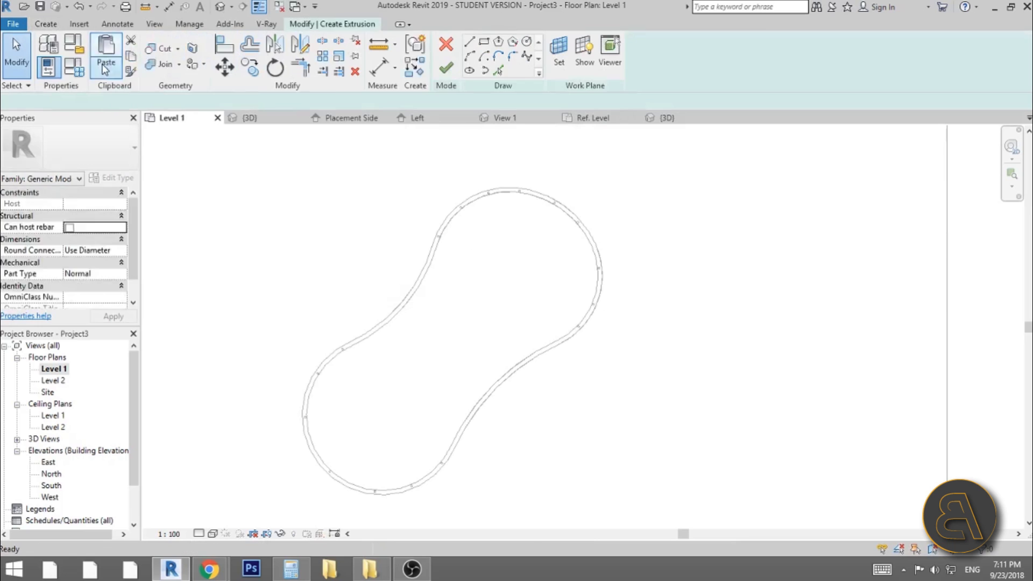
left_click(502, 74)
scroll(492, 203, "up", 3)
left_click(502, 196)
left_click(577, 202)
left_click(719, 362)
scroll(628, 249, "down", 3)
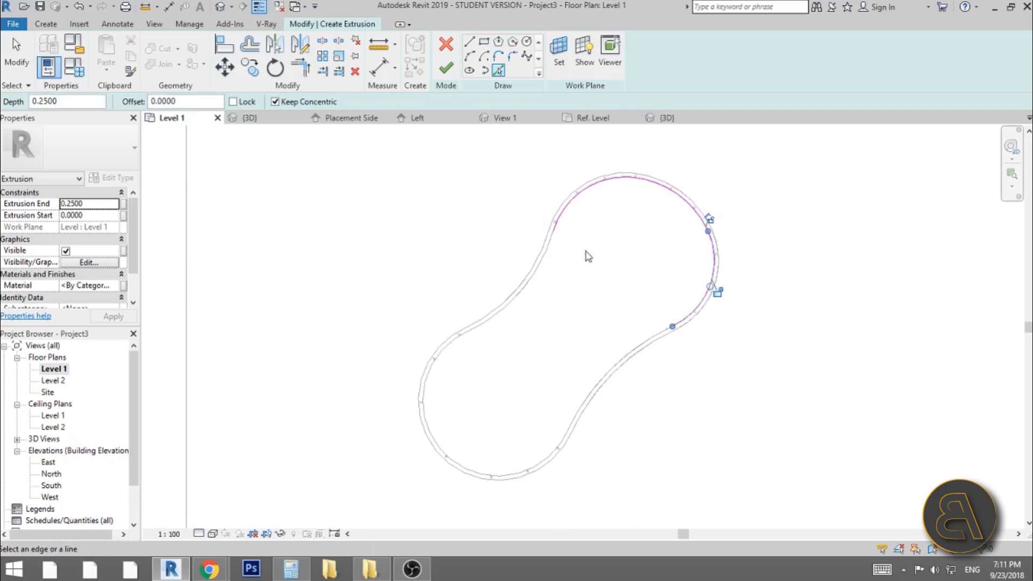
left_click(538, 264)
left_click(441, 360)
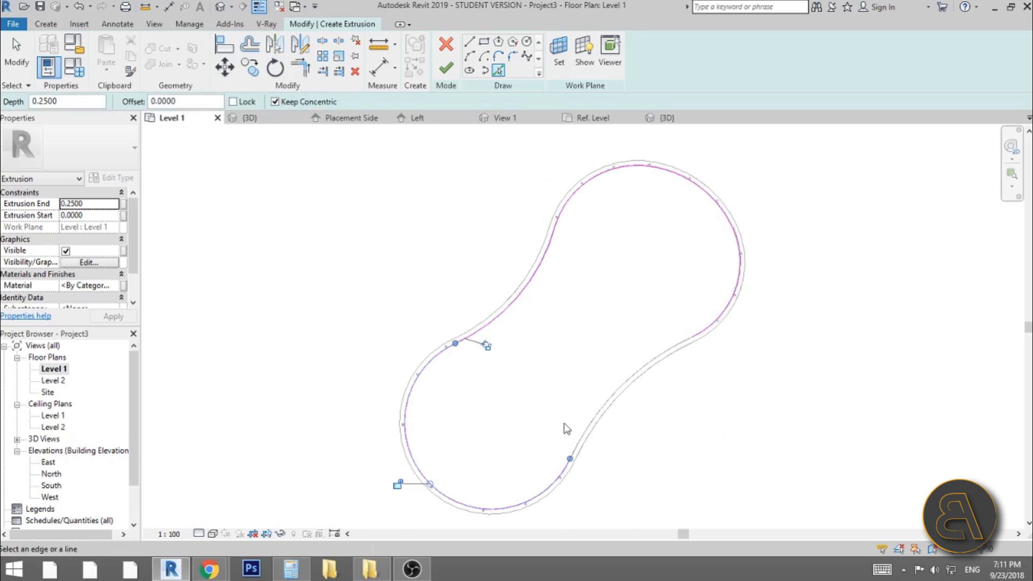
left_click(592, 425)
left_click(446, 67)
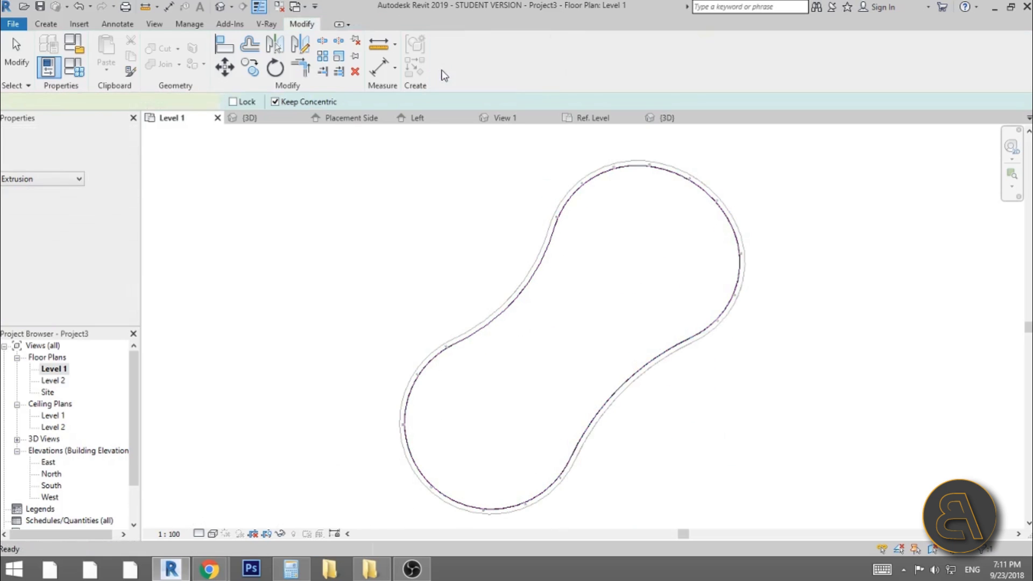
In the South elevation, stretch the extrusion vertically so it starts at -2.0000 and ends at -0.1500
double_click(51, 486)
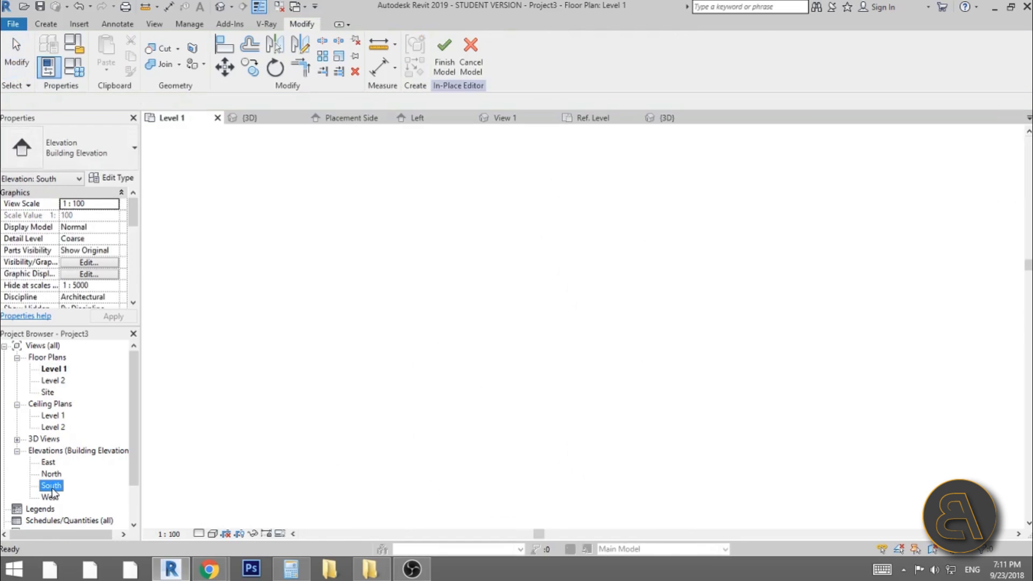
scroll(536, 361, "up", 2)
left_click_drag(528, 351, 527, 408)
left_click_drag(530, 327, 526, 343)
scroll(277, 350, "up", 2)
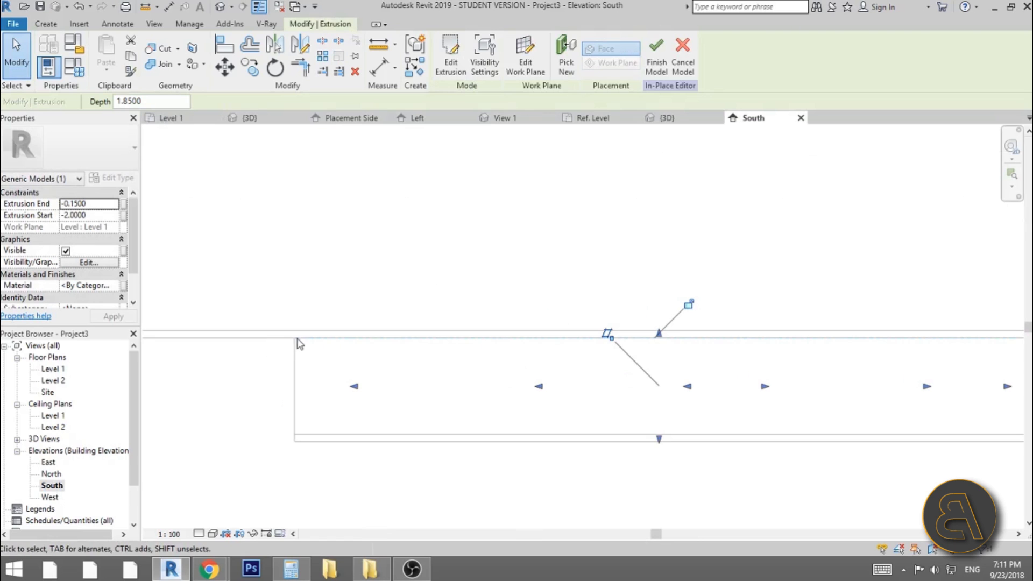
Select the extrusion in the default 3D view and search the materials for "wat" from its material property
left_click(222, 8)
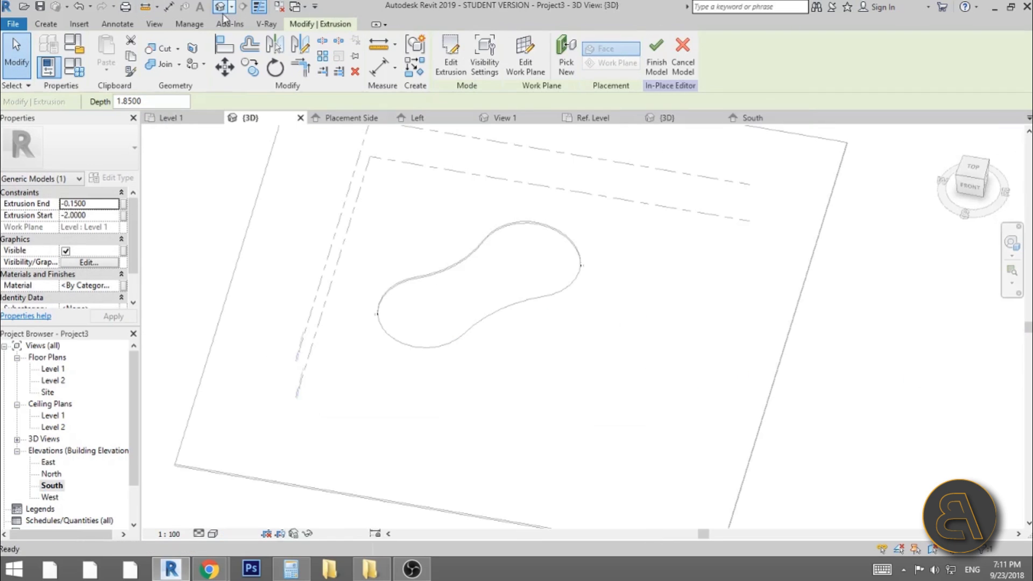
scroll(490, 258, "up", 2)
scroll(457, 237, "down", 3)
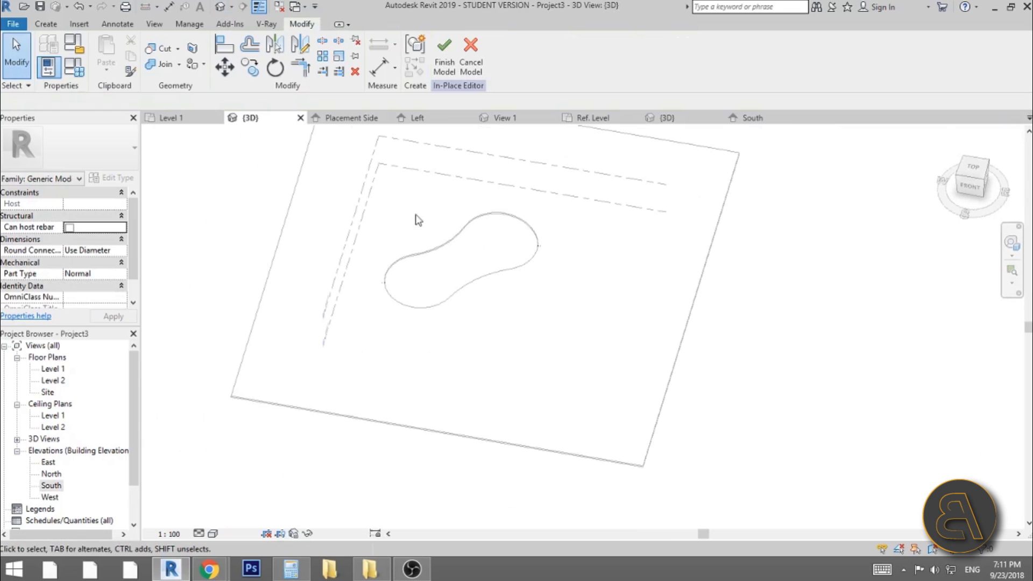
left_click_drag(311, 170, 612, 405)
scroll(469, 213, "up", 2)
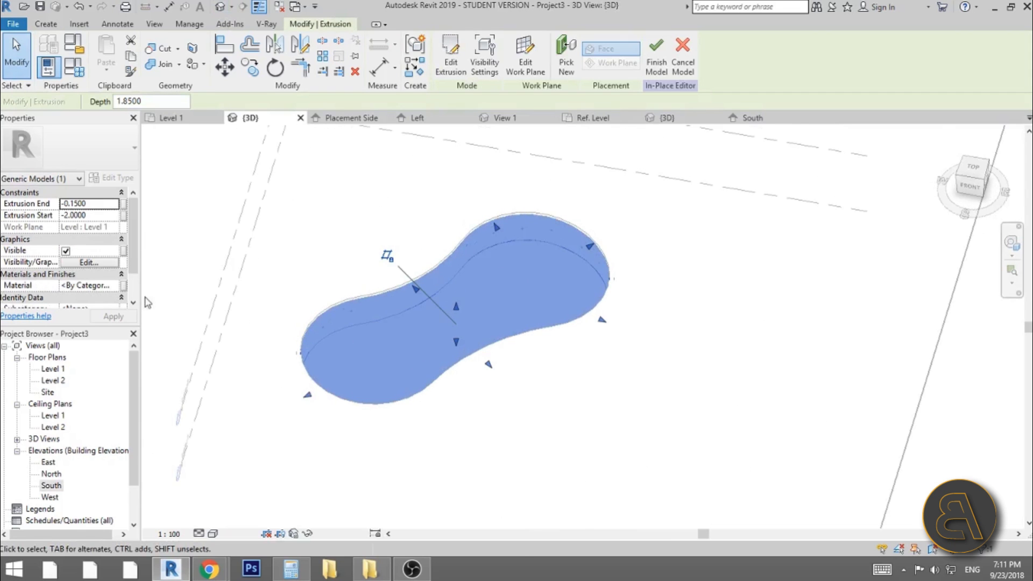
left_click(115, 289)
left_click(122, 285)
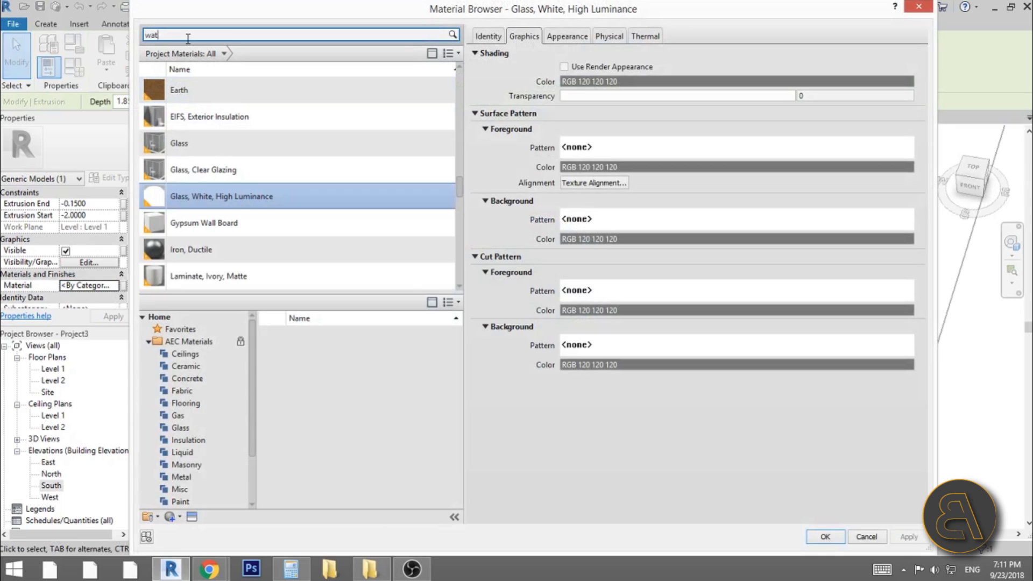
Add the blue Water material from the AEC library to the project, assign it to the extrusion, and finish the in-place model
left_click(329, 340)
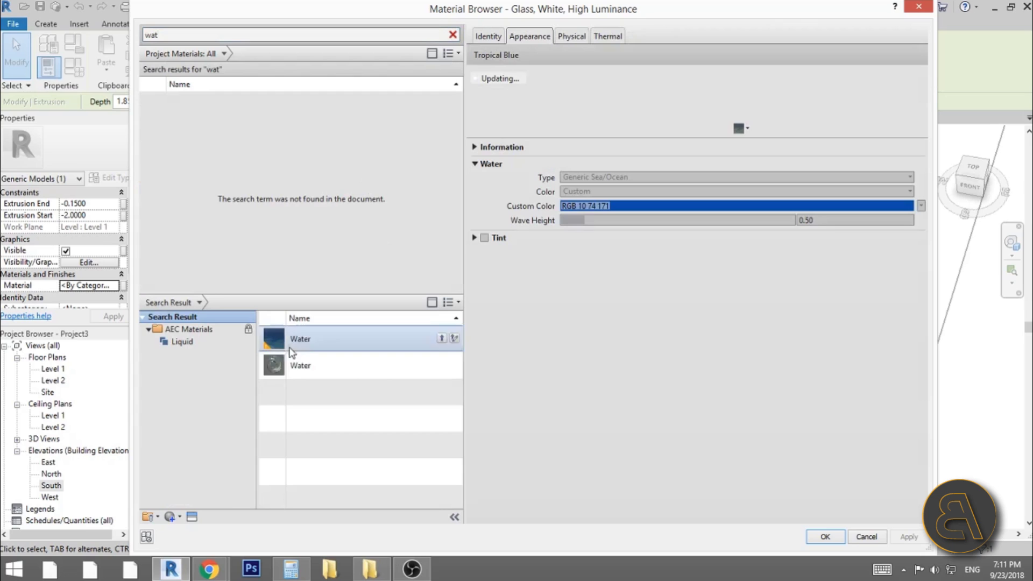
left_click(273, 366)
left_click(310, 345)
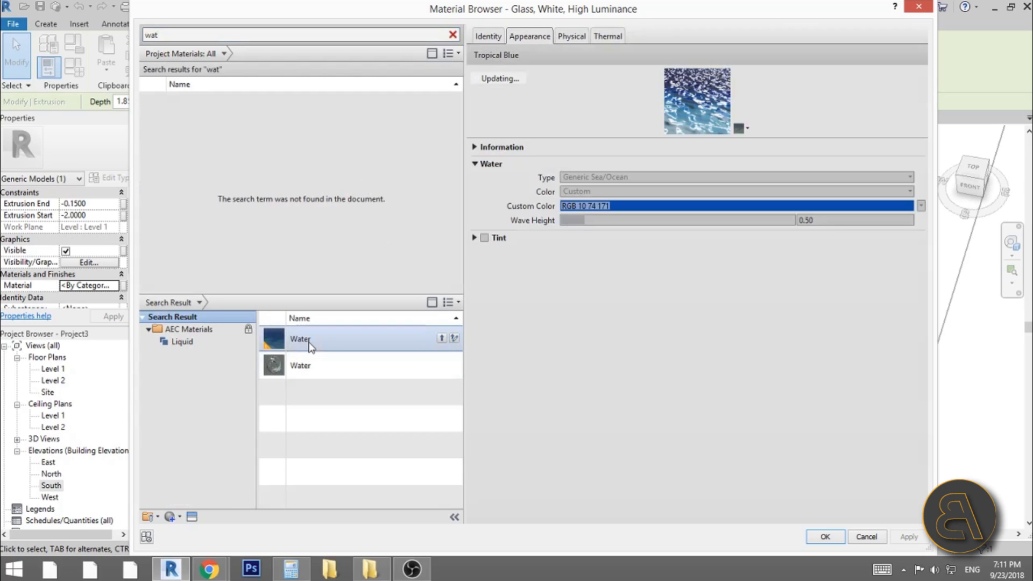
left_click(441, 339)
left_click(922, 537)
left_click(840, 538)
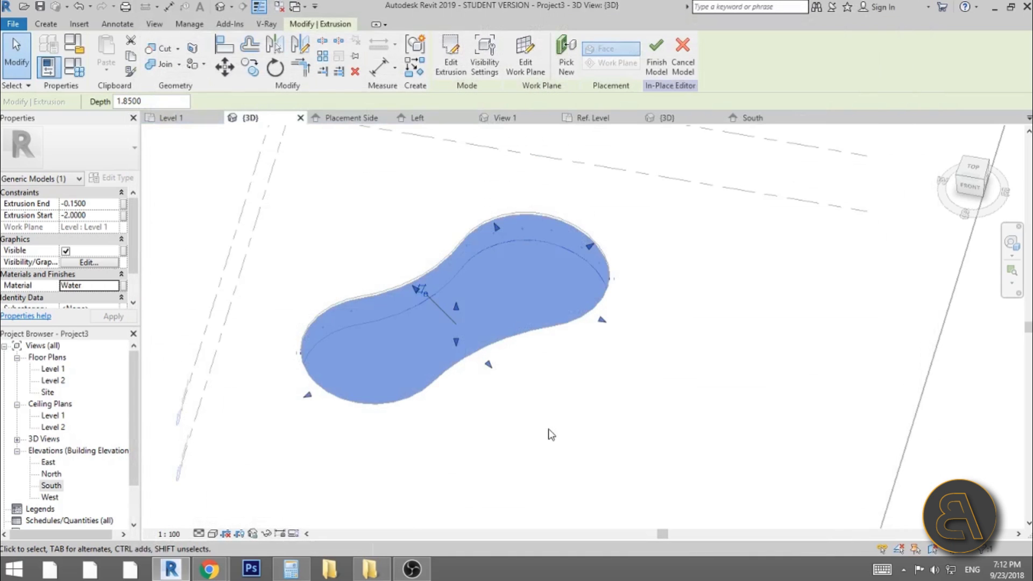
left_click(559, 420)
left_click(444, 58)
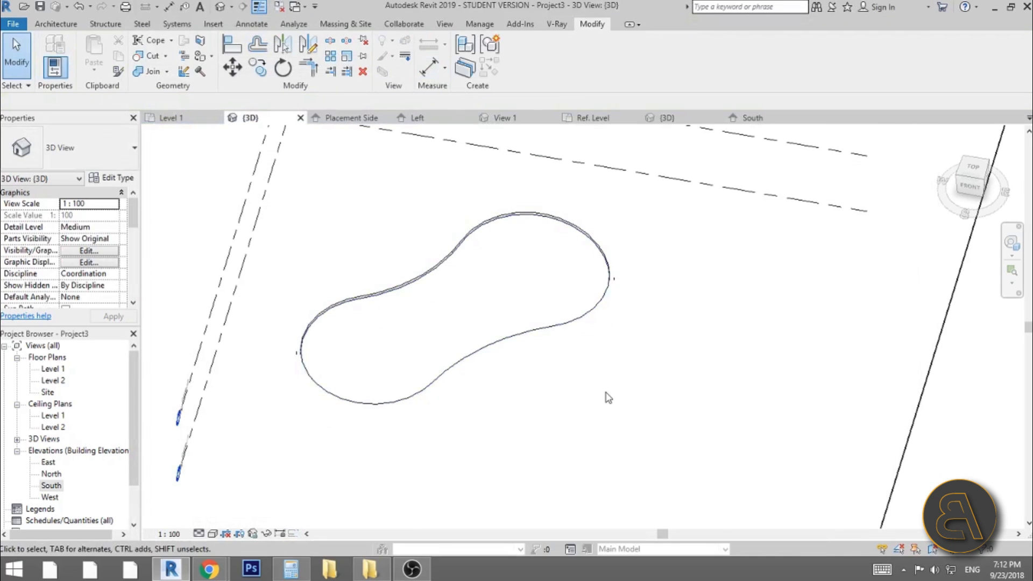
Open the Generic 150mm floor type's structure for editing and search for "def" as the material of its structure layer
scroll(599, 349, "down", 3)
left_click(739, 400)
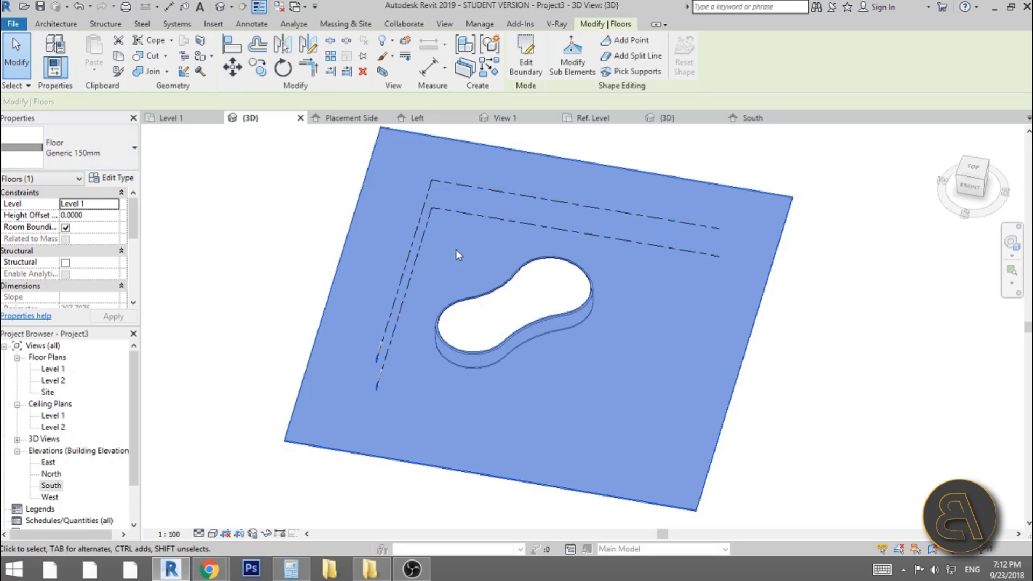
left_click_drag(432, 287, 424, 275)
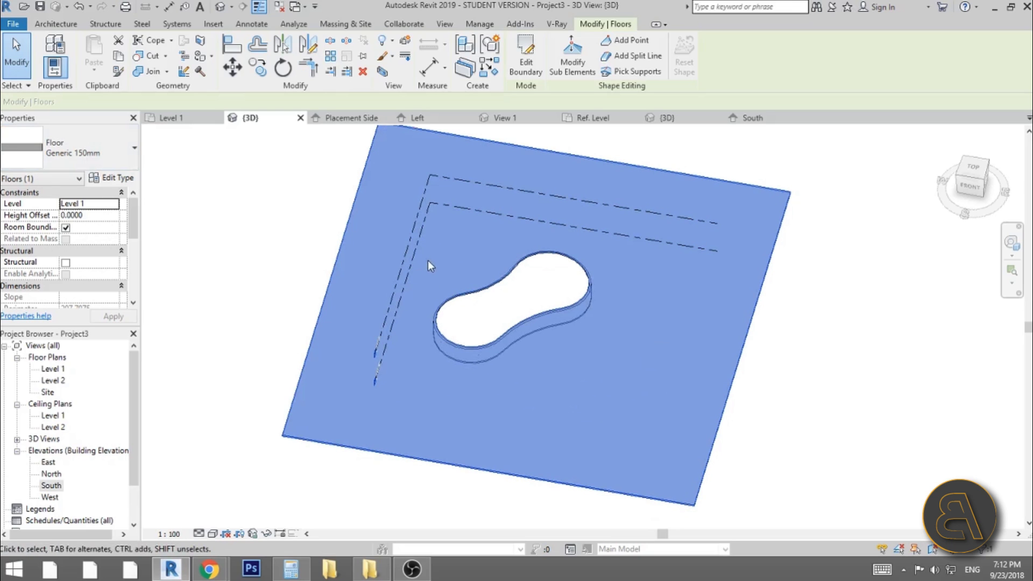
left_click(129, 180)
left_click(636, 196)
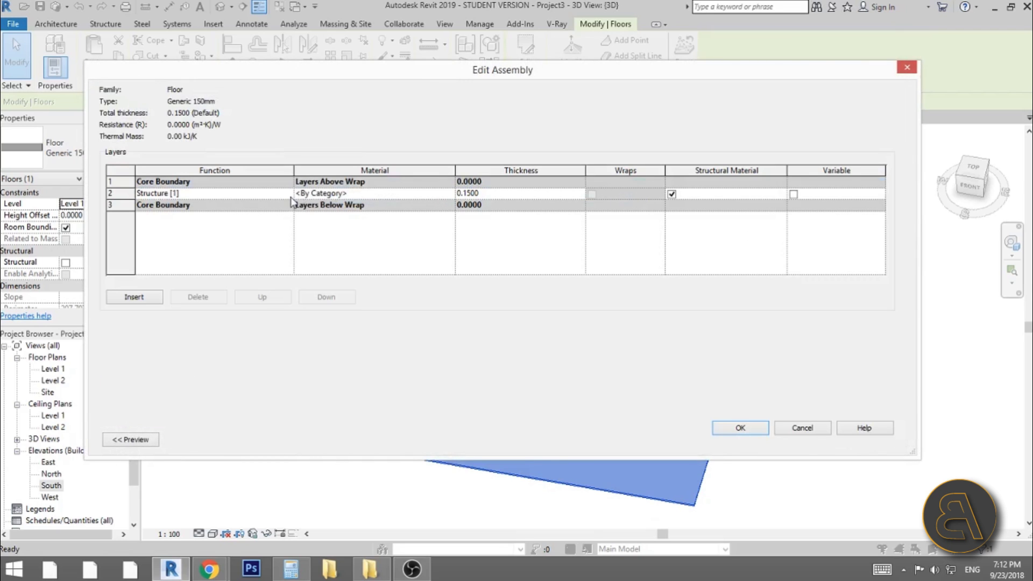
left_click(454, 194)
left_click(449, 194)
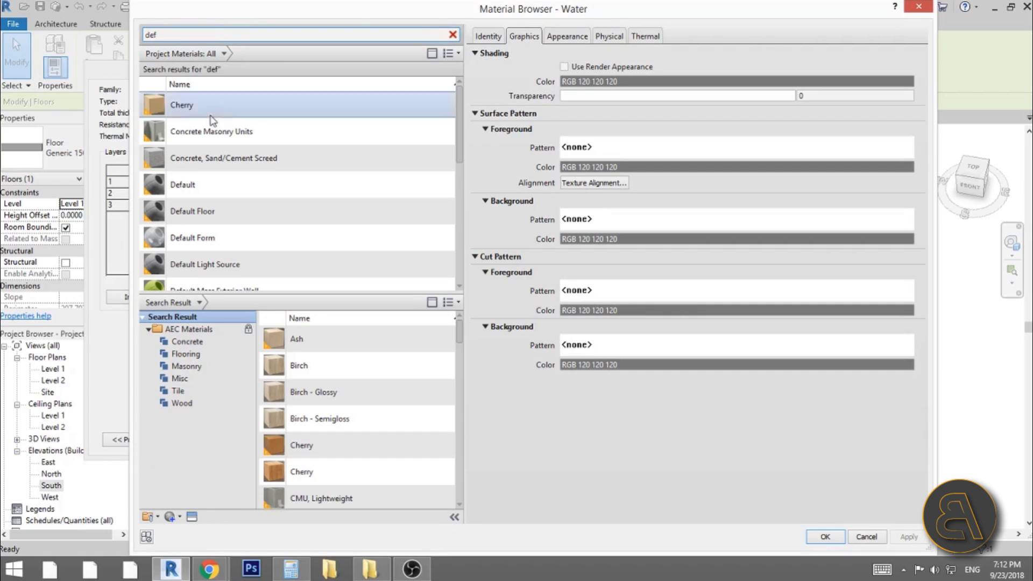
Assign the Default material with a white RGB 255 255 255 appearance color to the floor's structure layer and confirm the type changes
left_click(205, 185)
left_click(558, 37)
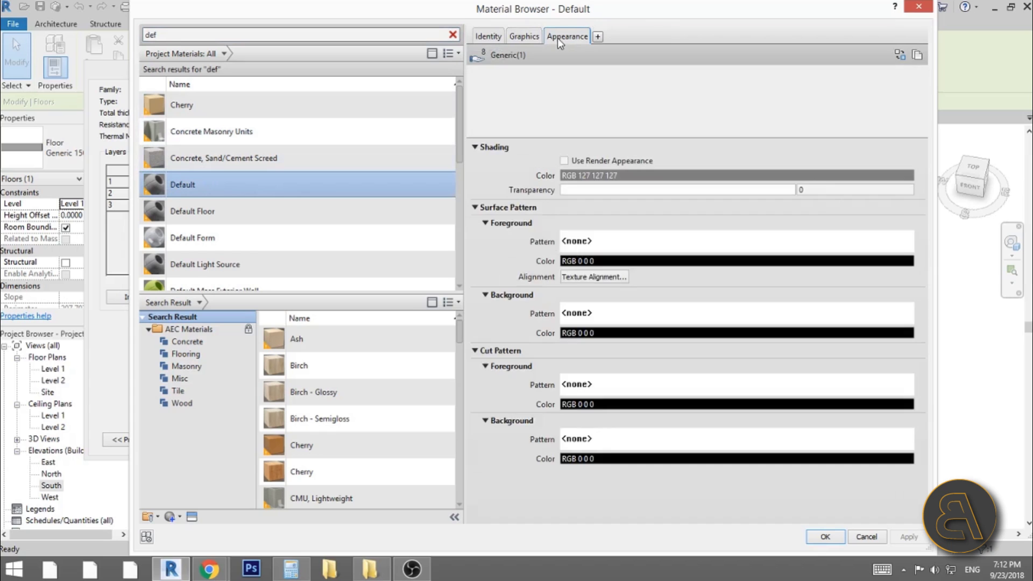
left_click(670, 174)
left_click_drag(679, 202, 679, 182)
left_click(603, 391)
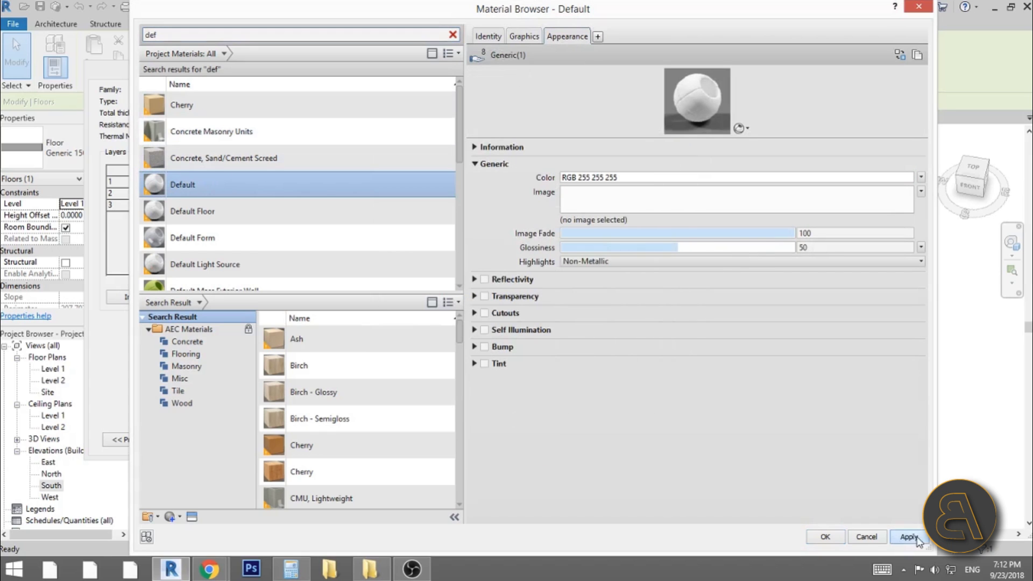
left_click(831, 536)
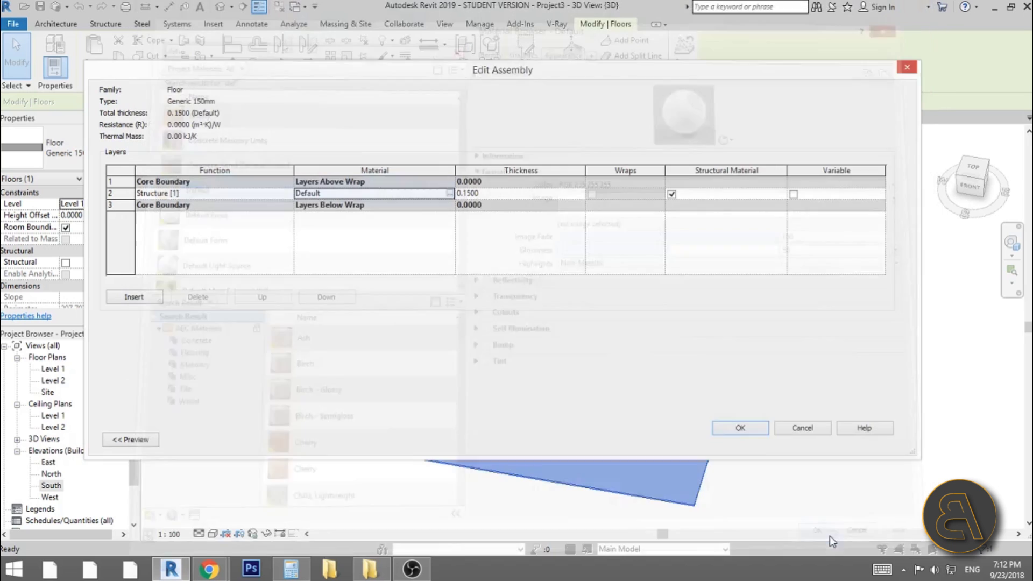
left_click(741, 429)
left_click(878, 440)
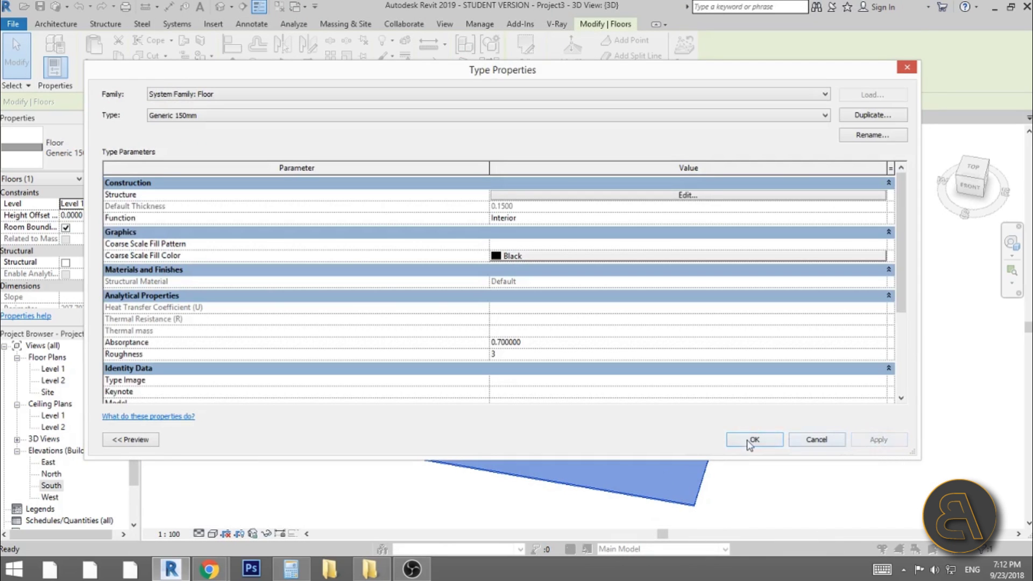
left_click(753, 440)
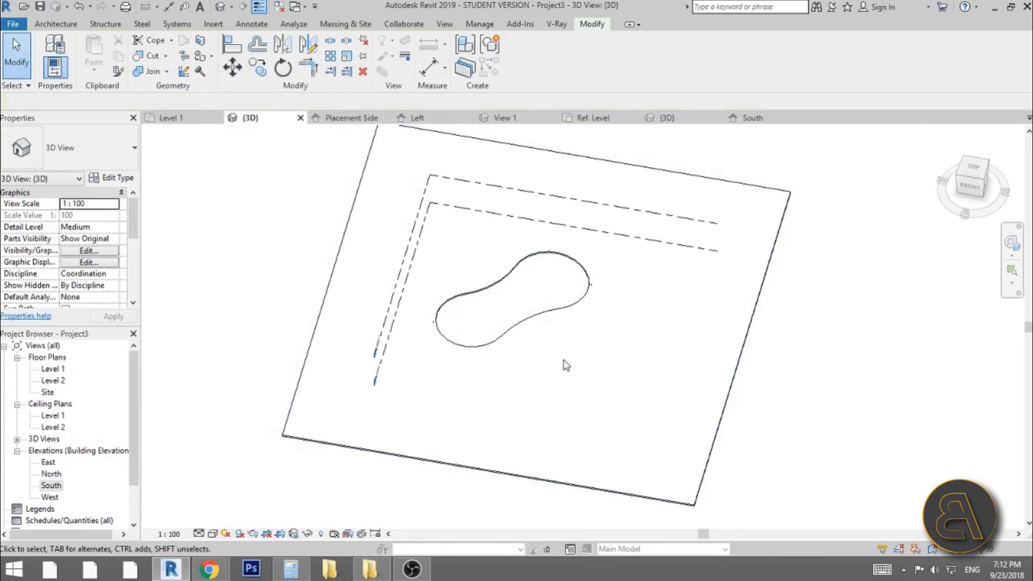
Place a perspective camera below the basin in the Level 2 floor plan, aimed diagonally across it toward the upper-left of the floor
left_click(521, 474)
key("Escape")
double_click(53, 380)
scroll(500, 338, "up", 1)
left_click(231, 6)
left_click(245, 33)
left_click(583, 395)
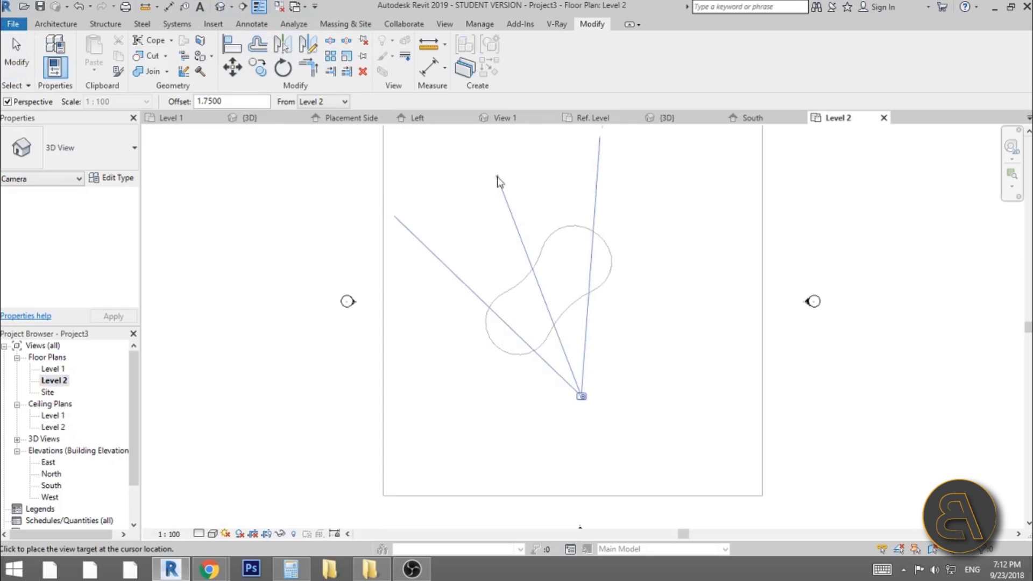
left_click(491, 162)
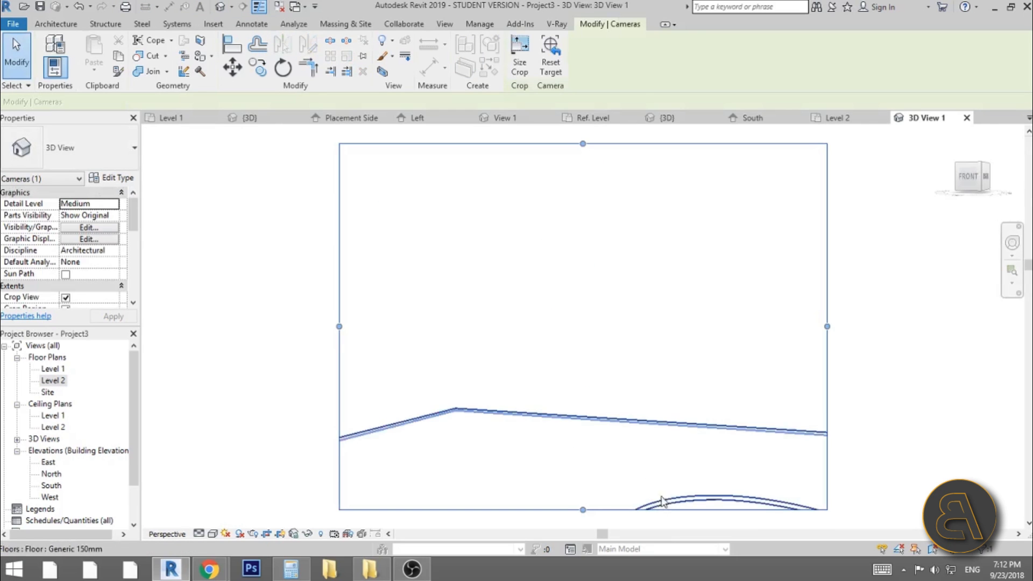
Tilt the camera view downward so it looks onto the basin, and select its crop boundary
left_click(662, 501)
middle_click_drag(584, 369, 578, 323, "shift")
scroll(576, 279, "down", 3)
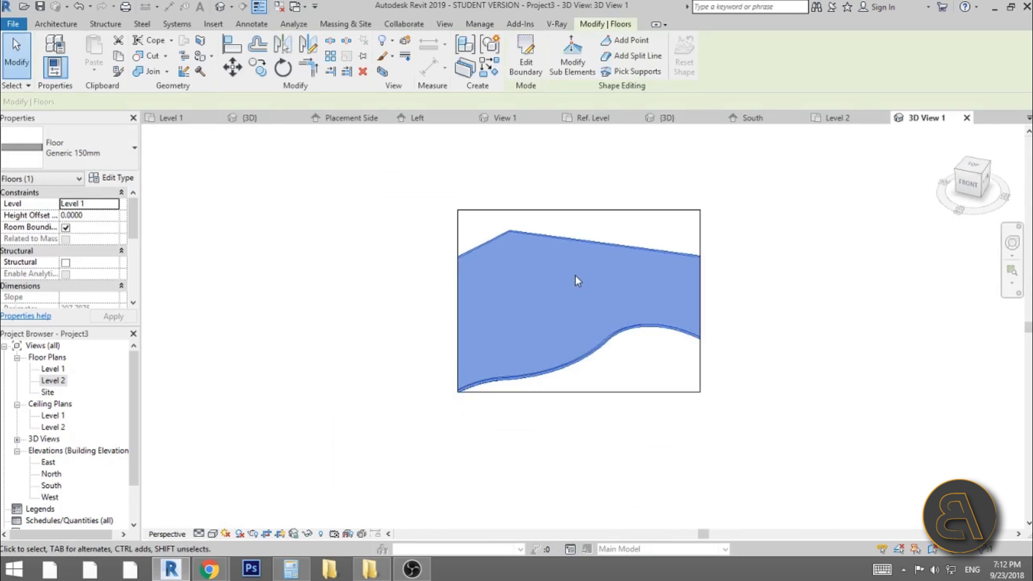
middle_click_drag(576, 276, 584, 353, "shift")
left_click(563, 207)
middle_click_drag(586, 275, 576, 178, "shift")
left_click(571, 210)
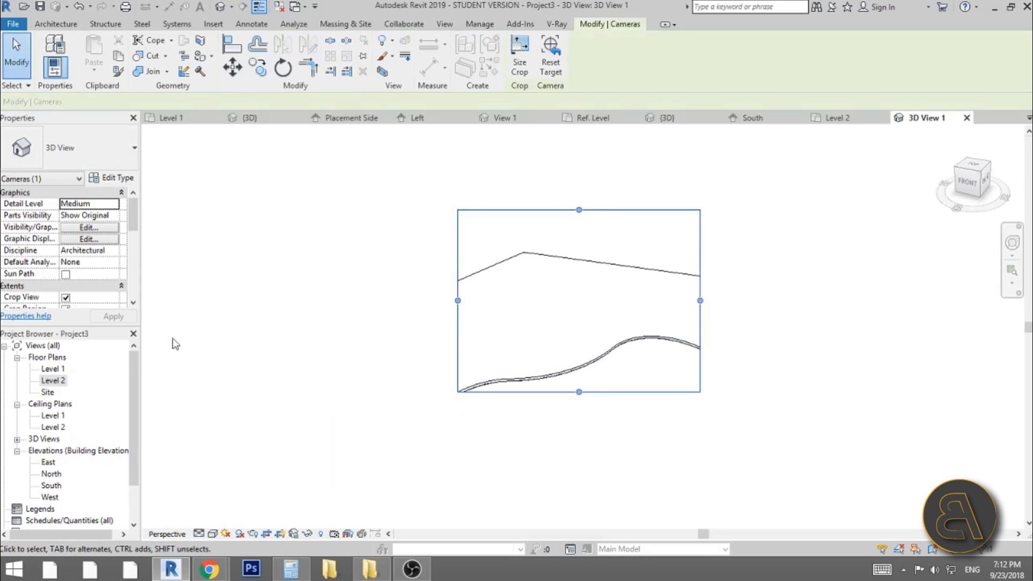
Move the camera farther back from the basin in the Level 1 floor plan, and reopen 3D View 1
double_click(54, 369)
scroll(528, 269, "down", 4)
left_click_drag(537, 237, 554, 305)
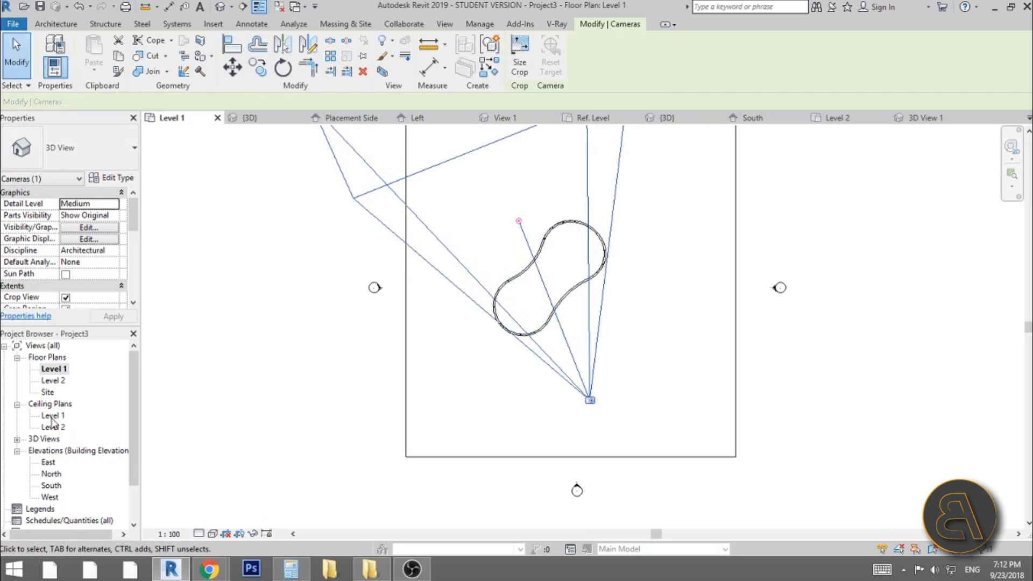
left_click(16, 439)
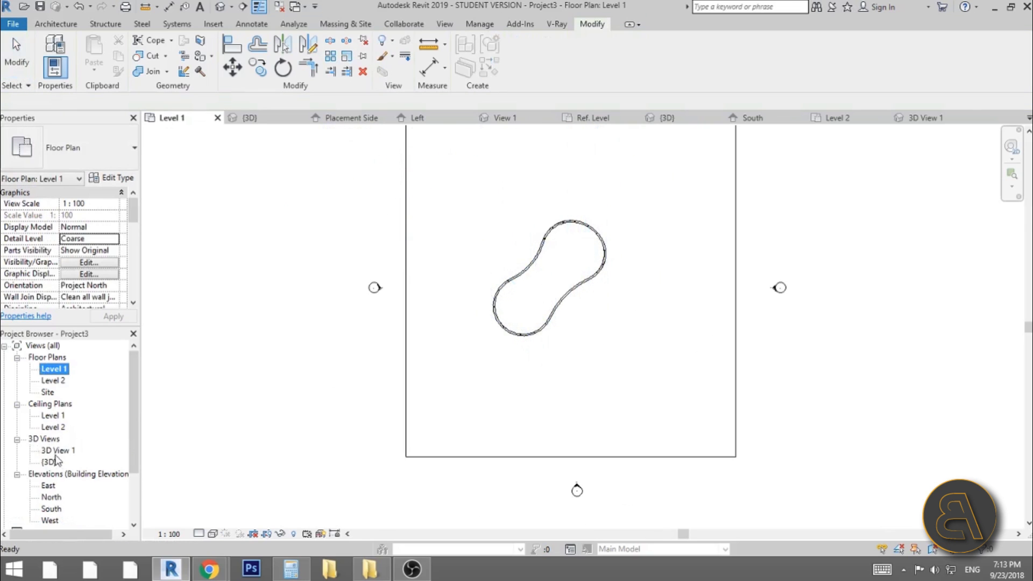
double_click(54, 451)
Resize the camera view's crop boundary, widening both sides around the basin and lowering the upper edge to the floor's far corner
left_click(651, 364)
scroll(692, 323, "up", 3)
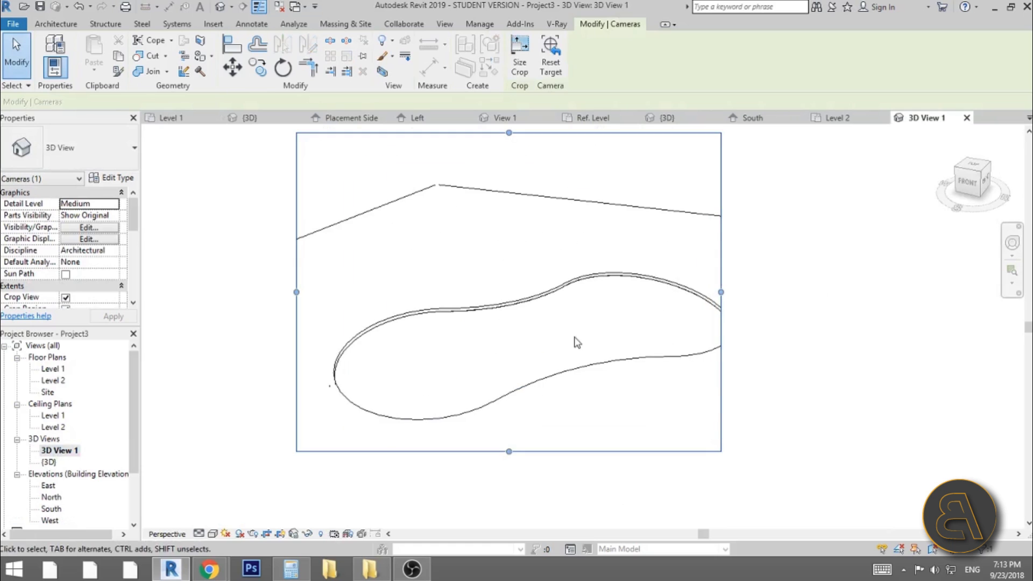
left_click_drag(721, 292, 752, 295)
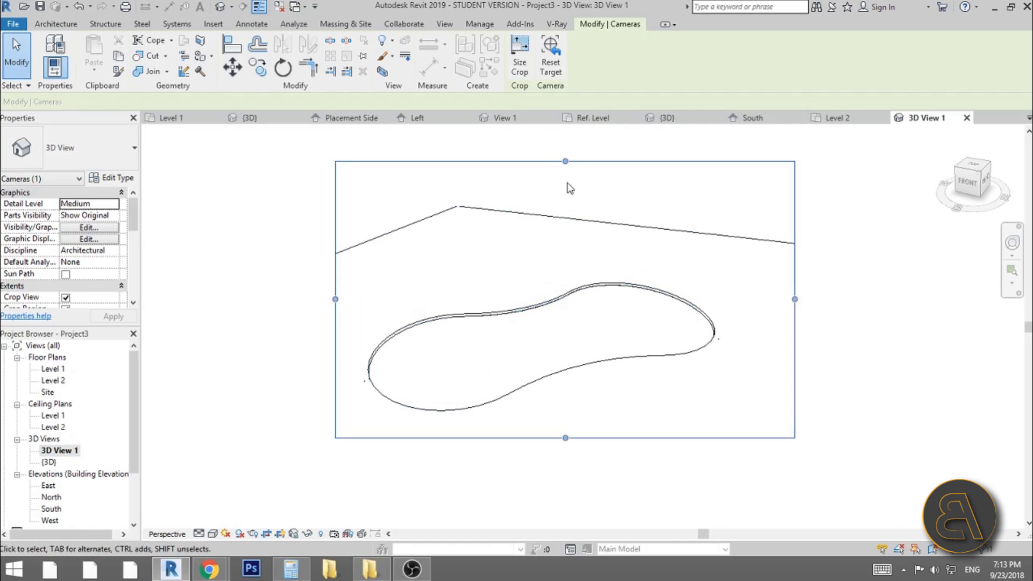
left_click_drag(566, 161, 566, 206)
left_click_drag(336, 322, 288, 321)
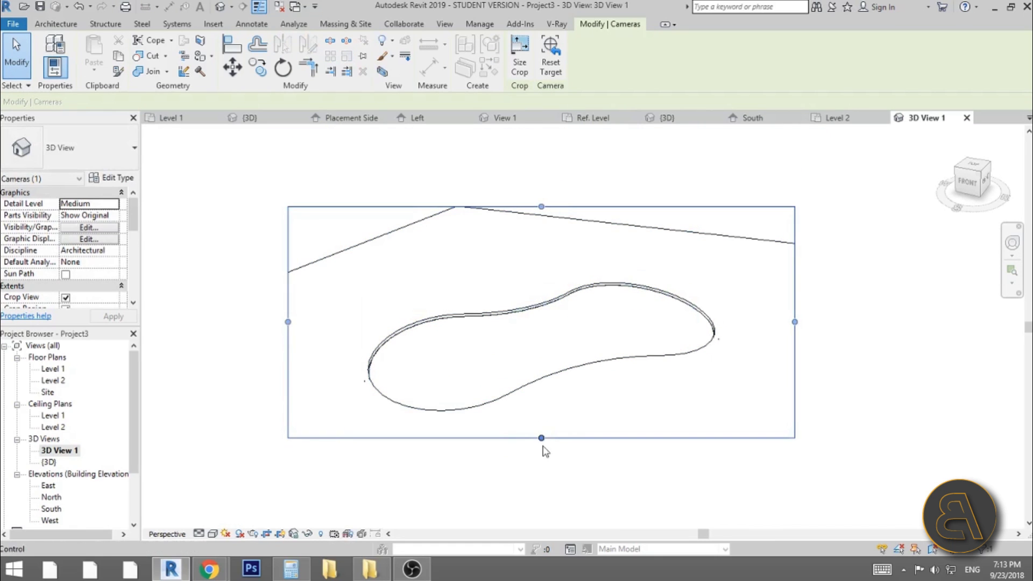
scroll(558, 332, "up", 2)
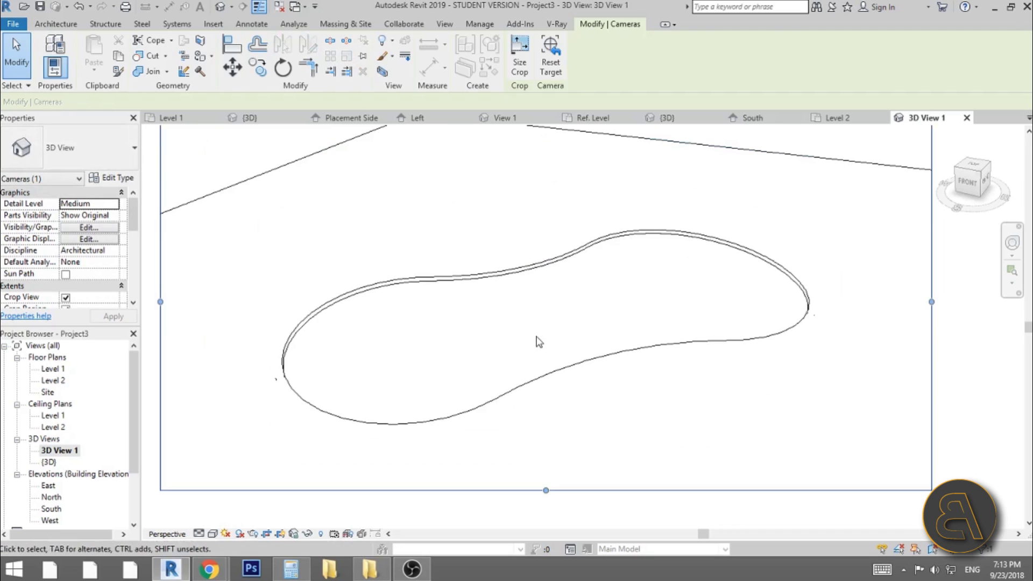
scroll(538, 342, "down", 2)
left_click(355, 242)
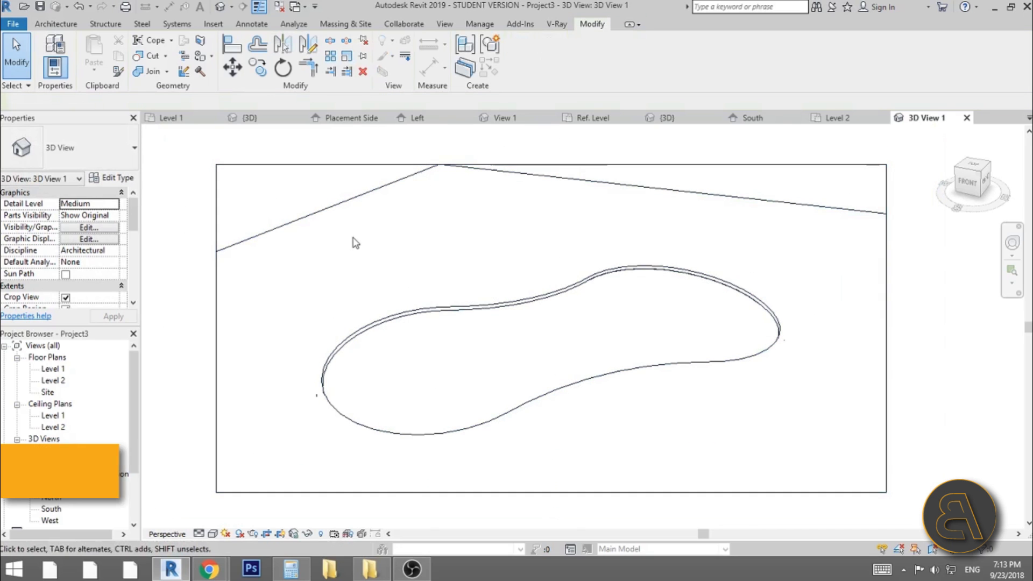
Open the rendering settings for the camera view and set the quality to High with printer resolution at 300 DPI
key("r")
key("r")
left_click(93, 65)
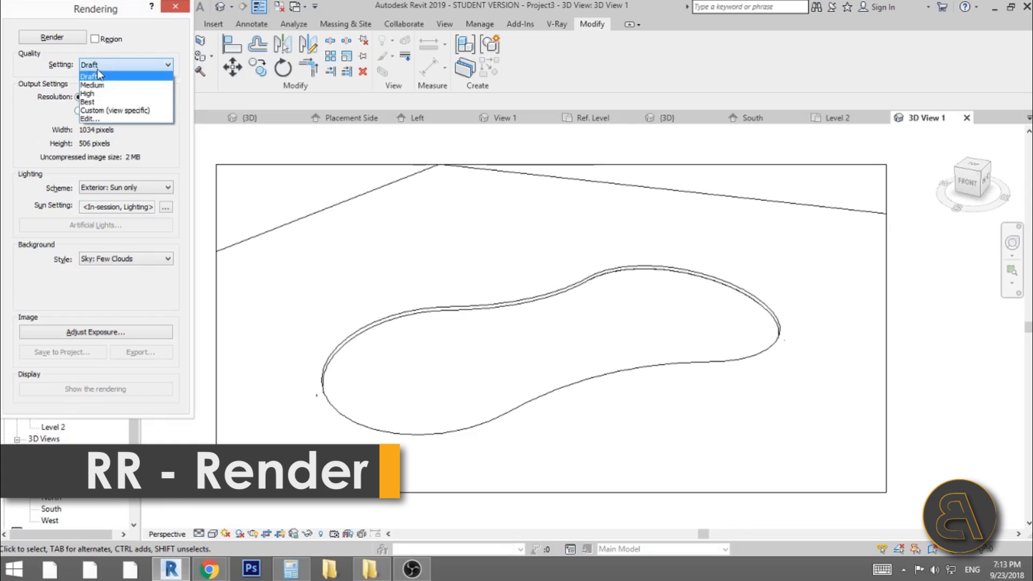
left_click(89, 94)
left_click(95, 111)
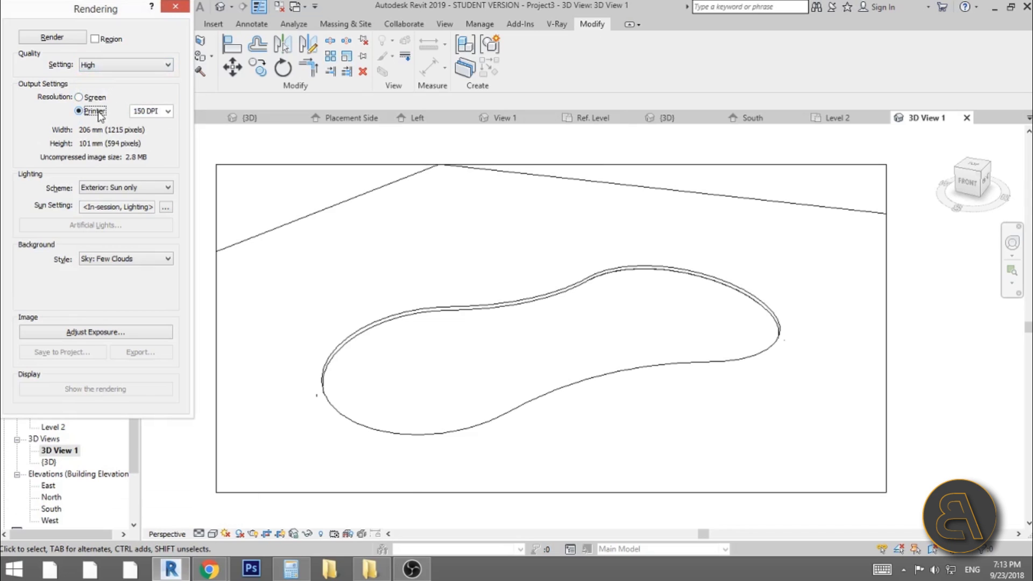
left_click(166, 111)
left_click(160, 141)
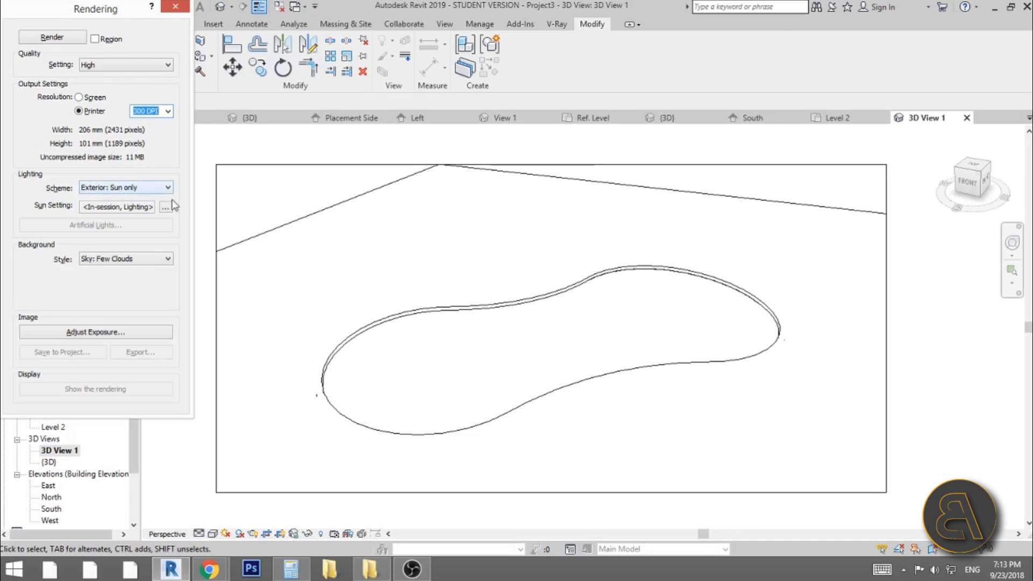
Switch the rendering's sun settings to a Still solar study and apply them
left_click(165, 208)
left_click(324, 228)
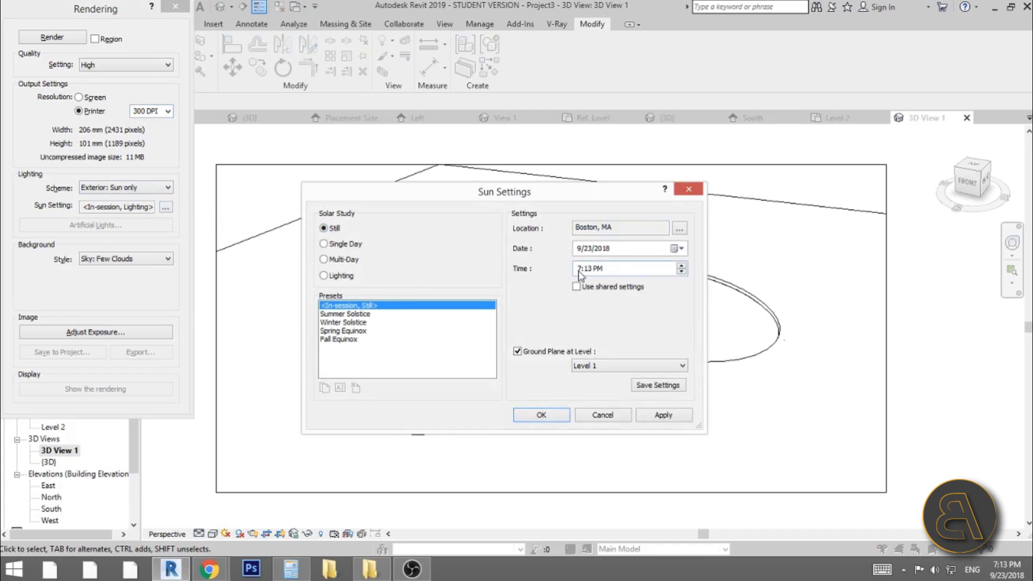
left_click(664, 419)
left_click(559, 417)
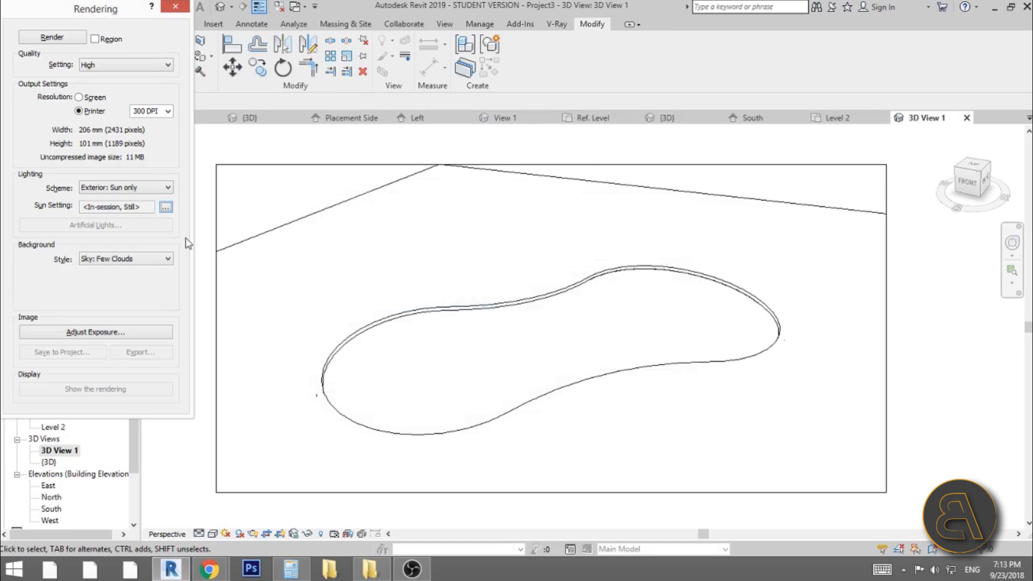
Set the lighting scheme to Exterior: Sun and Artificial and start rendering the camera view
left_click(108, 188)
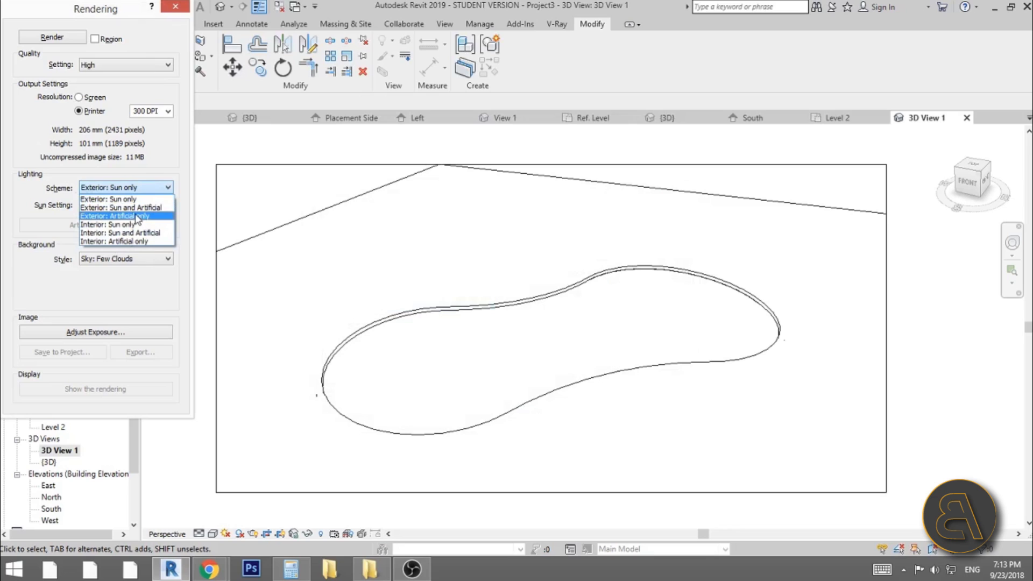
left_click(161, 208)
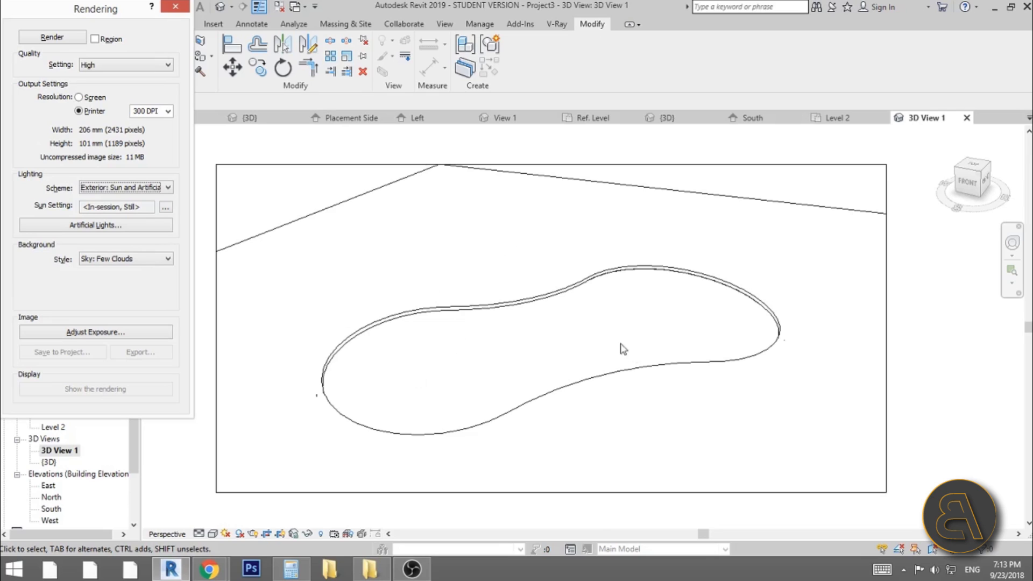
left_click(50, 37)
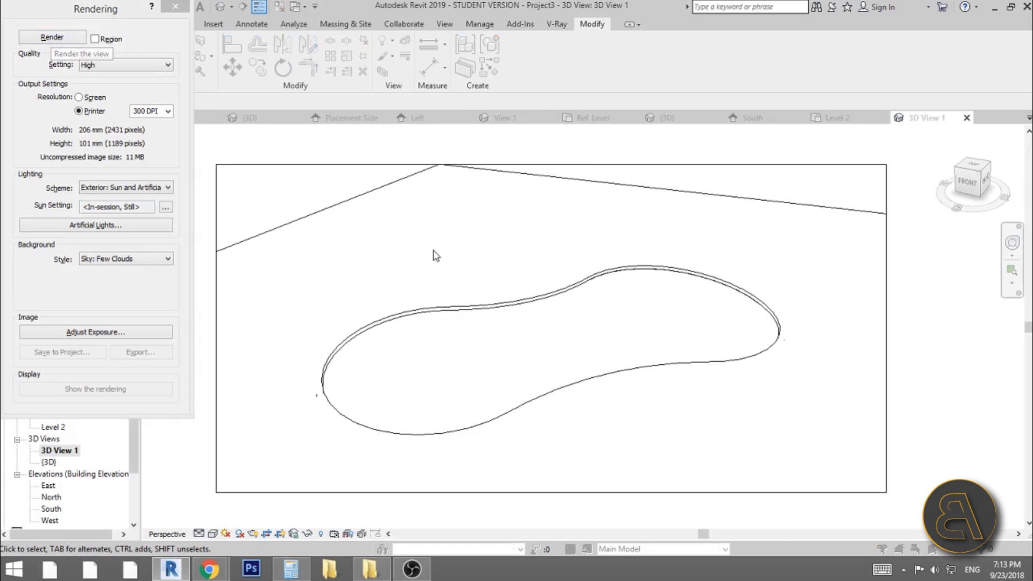